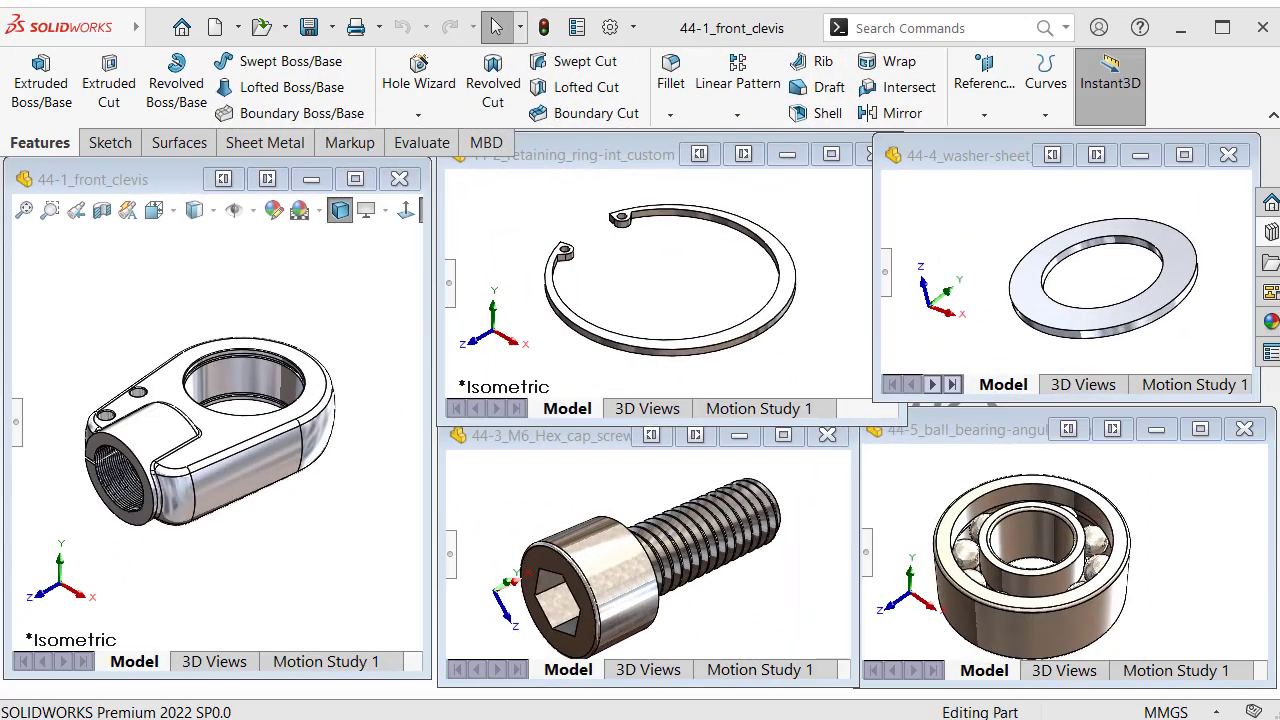
Create a new assembly document and maximize its window.
left_click(214, 26)
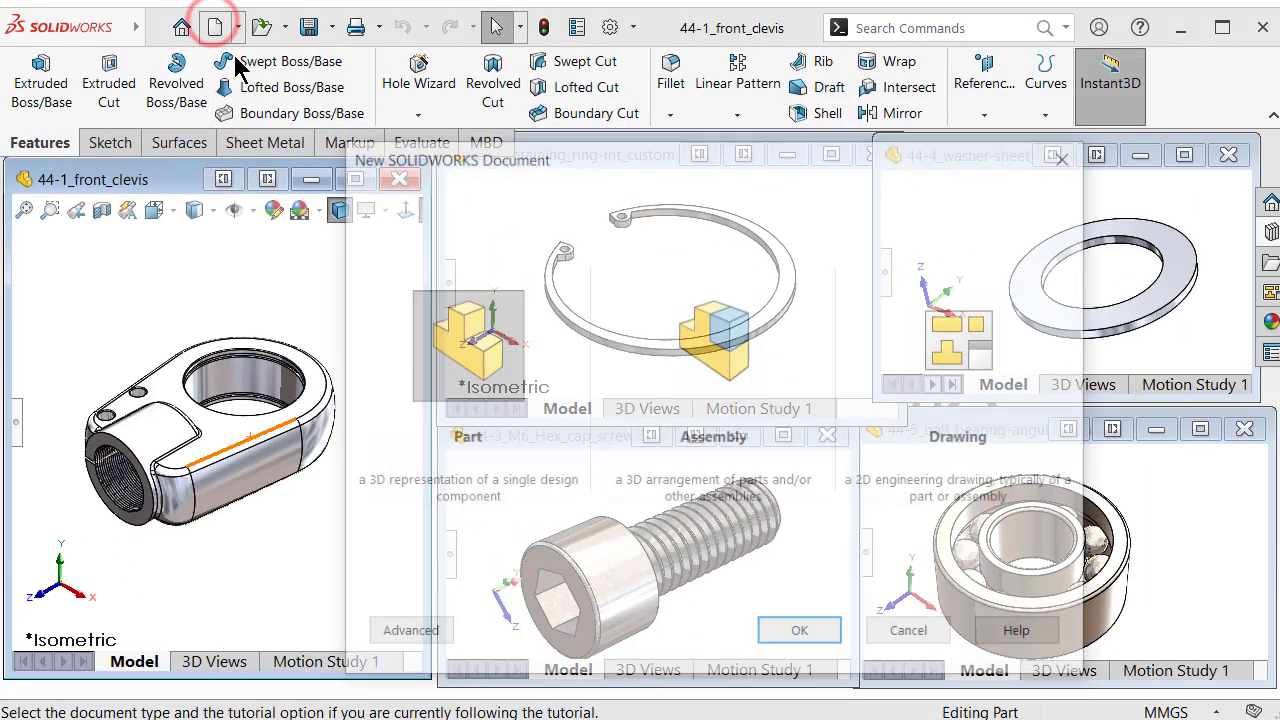
left_click(745, 368)
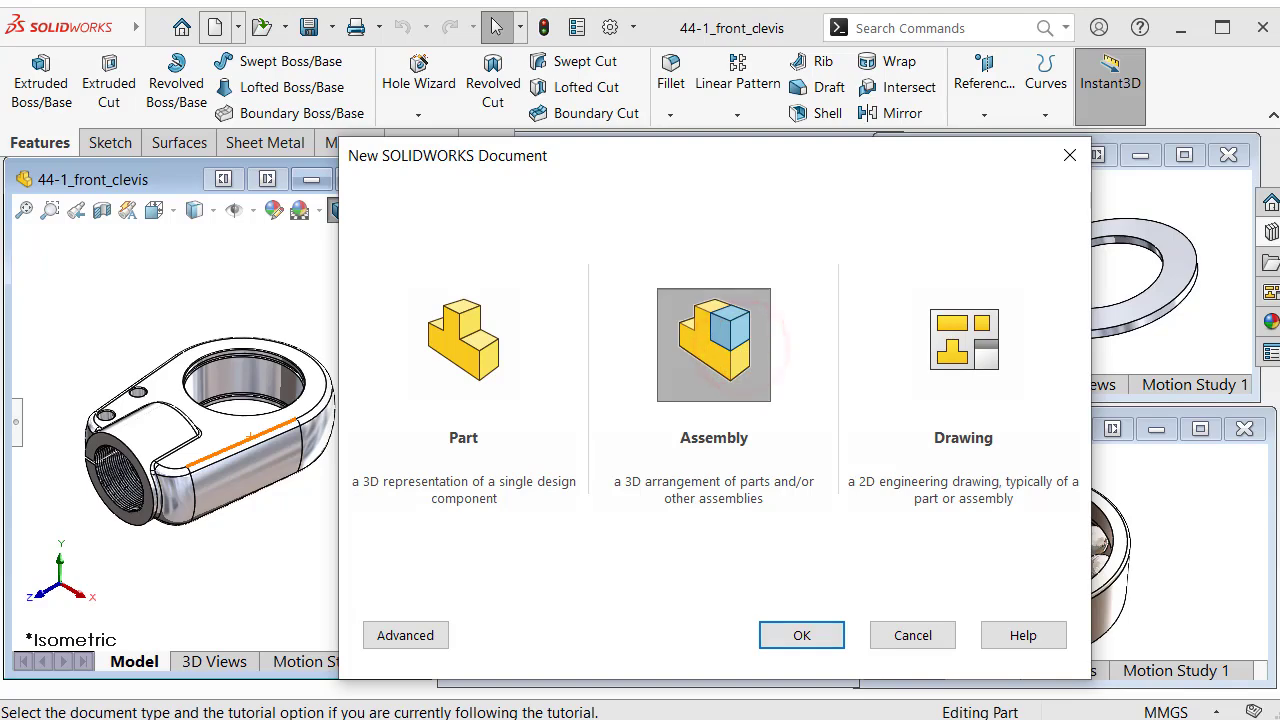
left_click(828, 636)
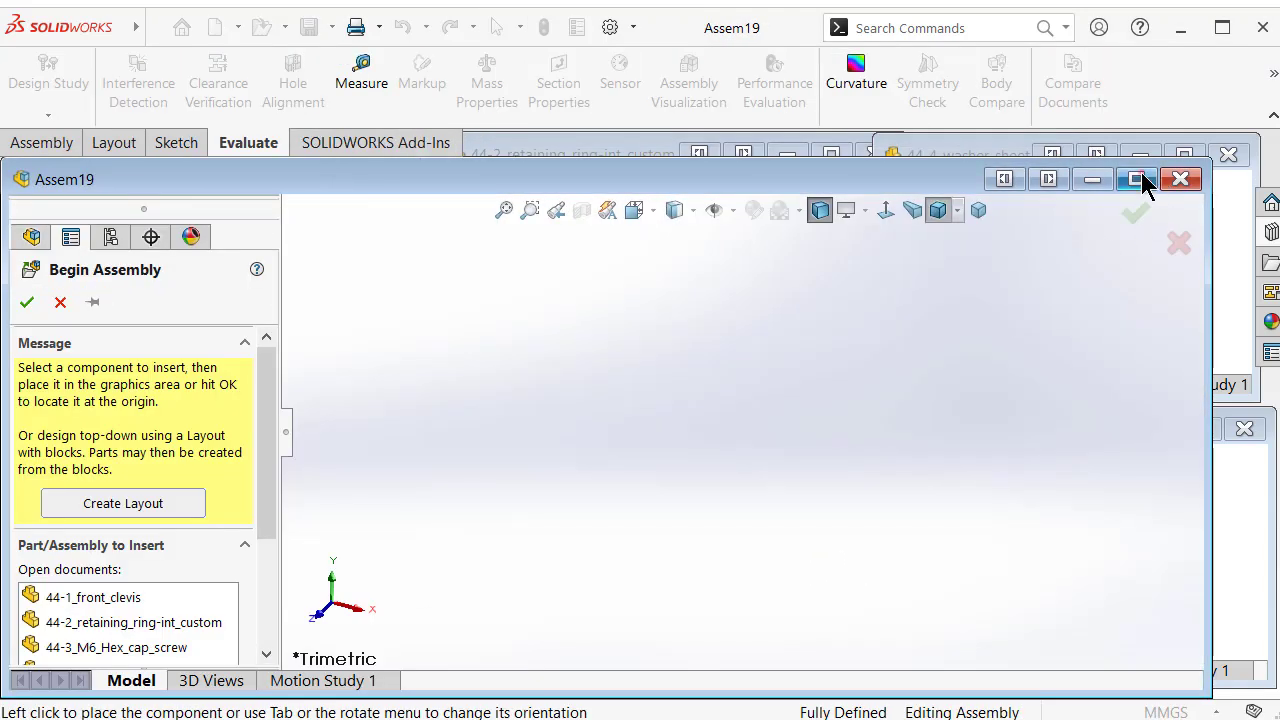
left_click(1137, 179)
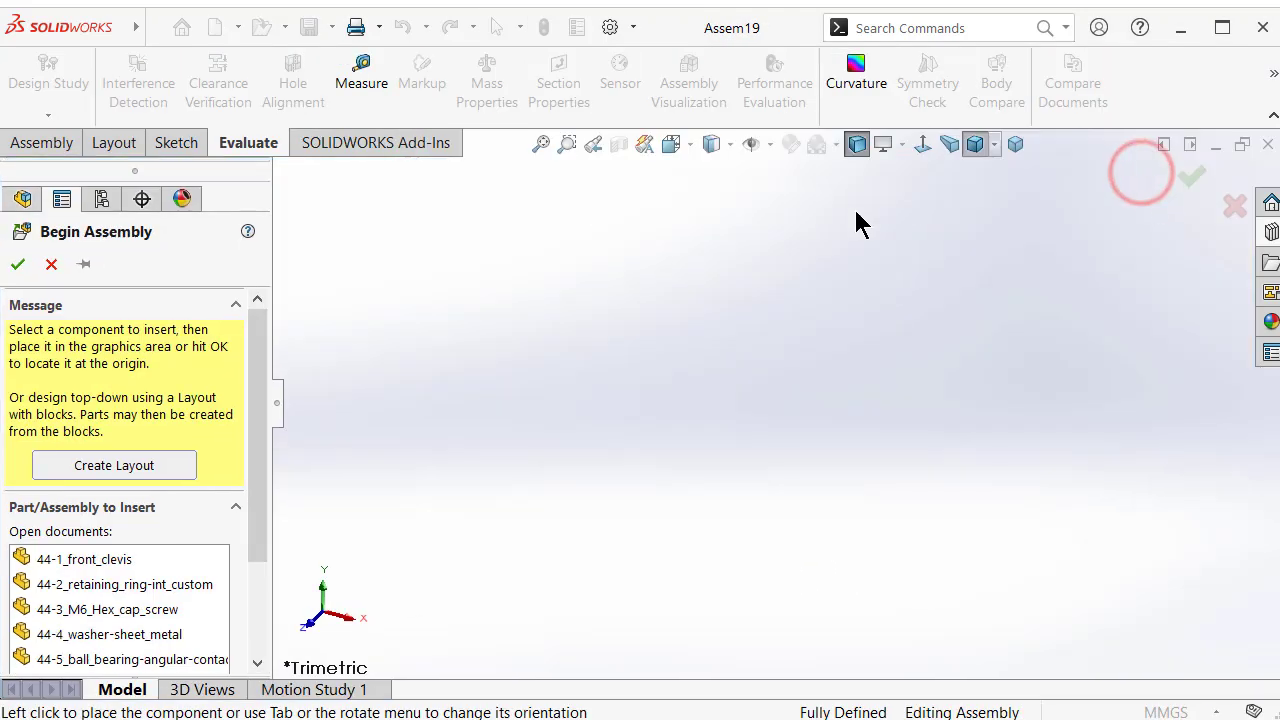
Show the origin and place 44-1_front_clevis fixed at the assembly origin.
left_click(772, 146)
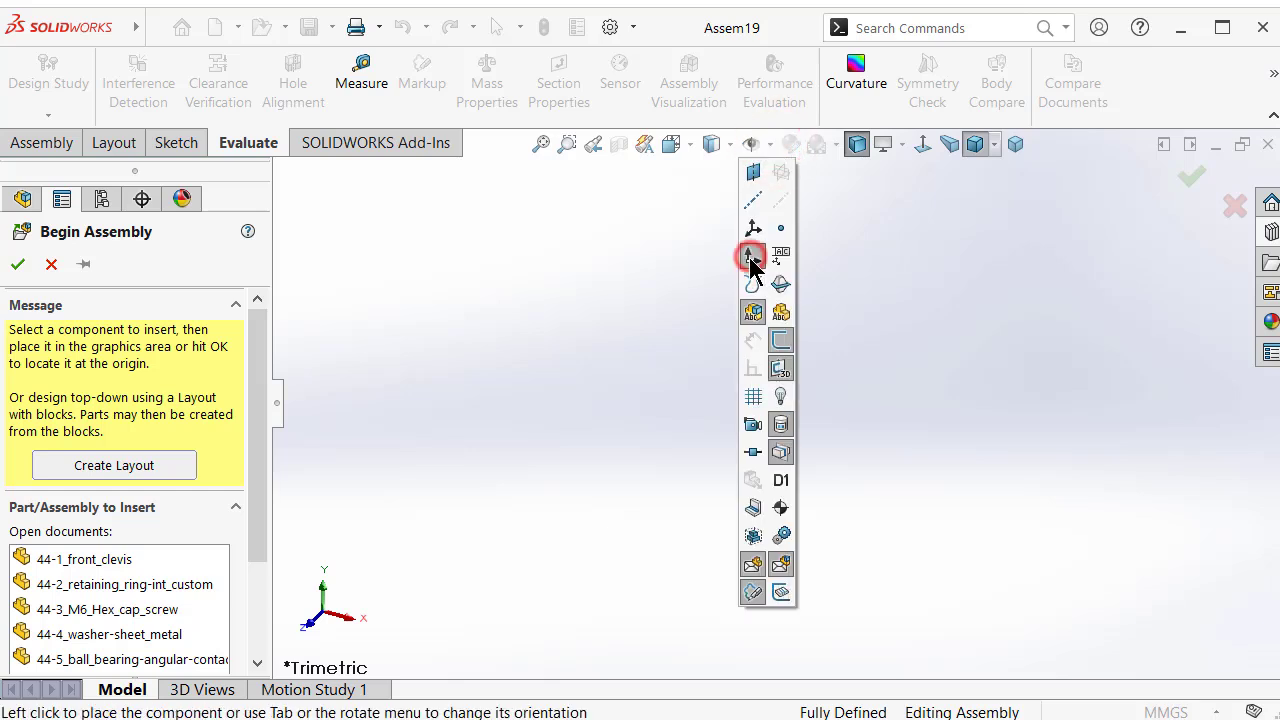
left_click(579, 333)
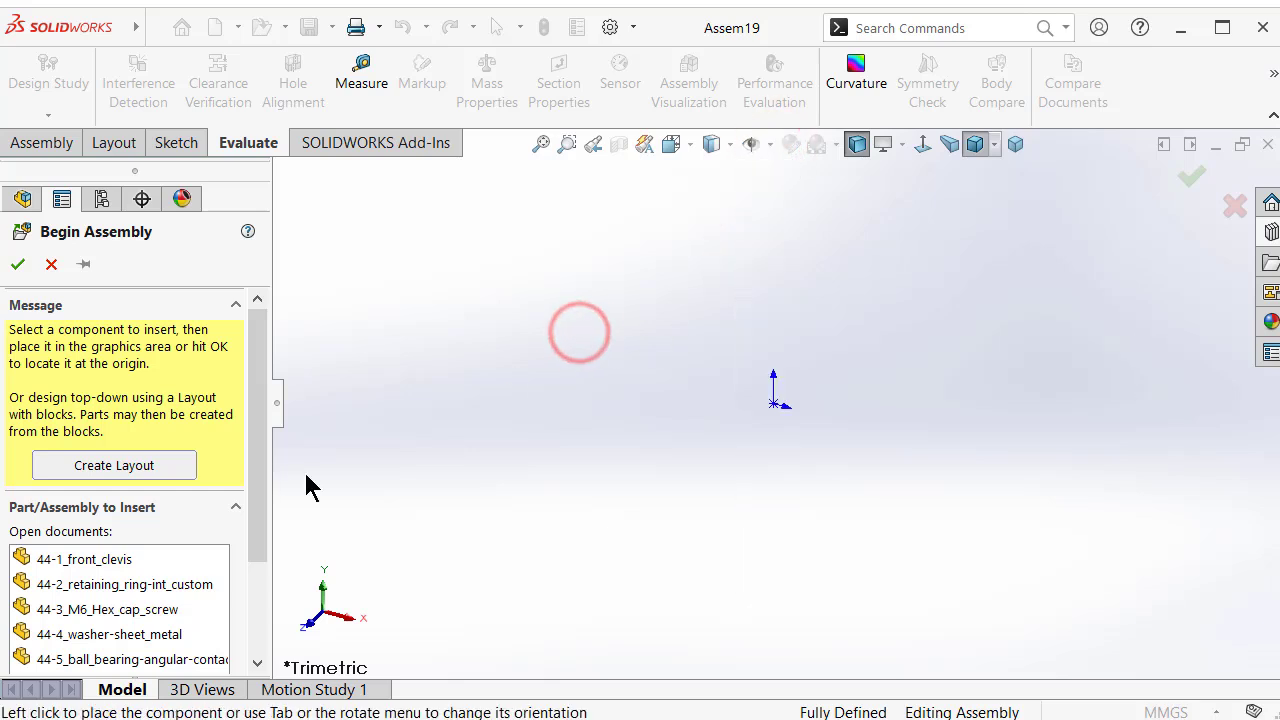
left_click_drag(256, 500, 251, 571)
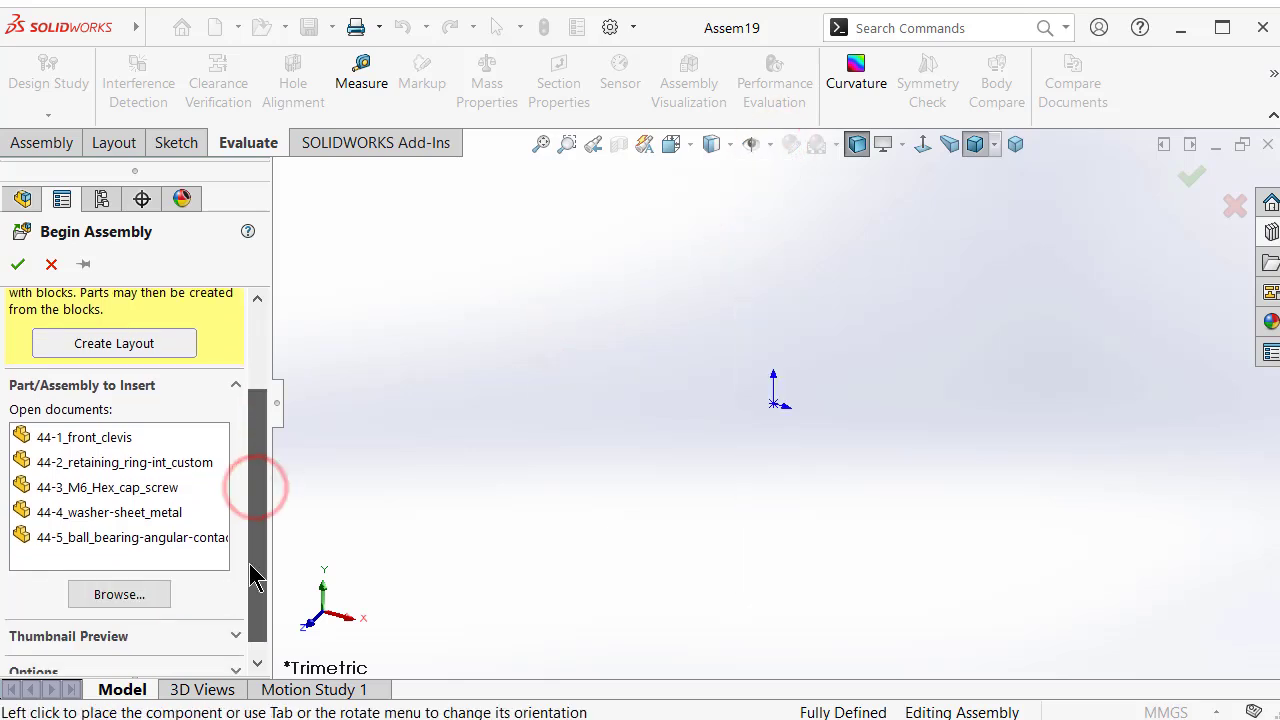
left_click(109, 437)
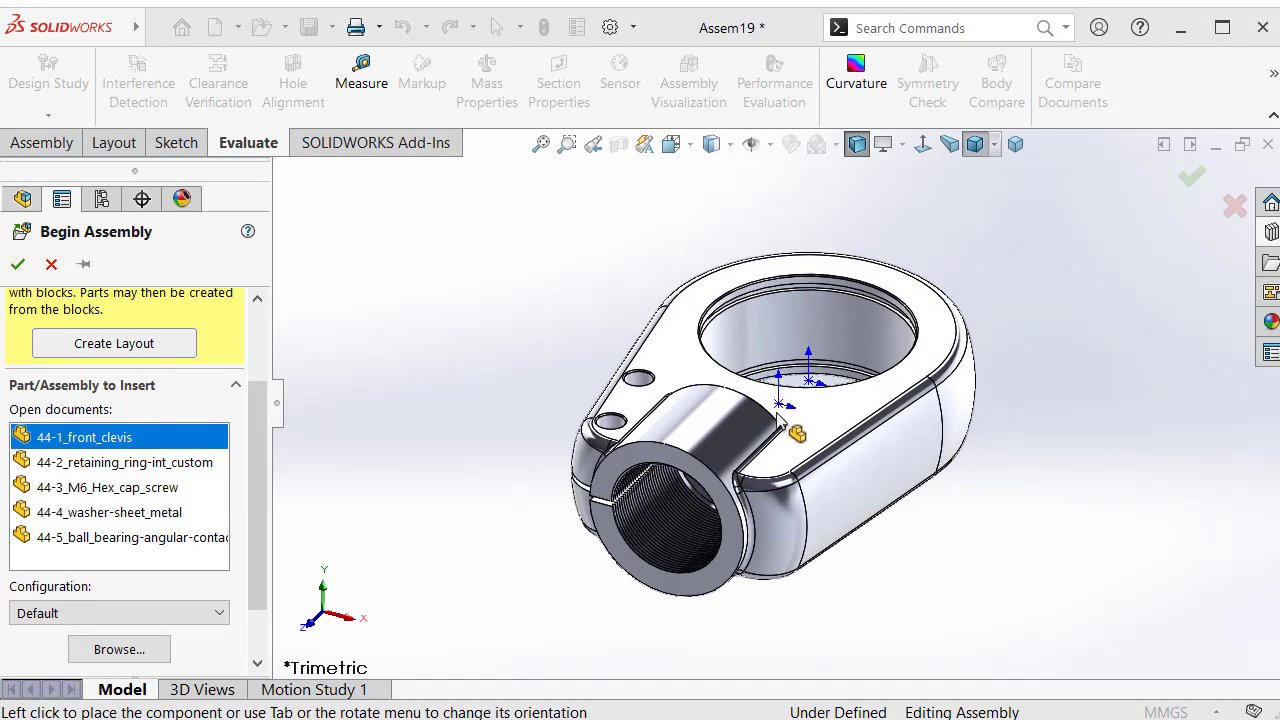
left_click(779, 405)
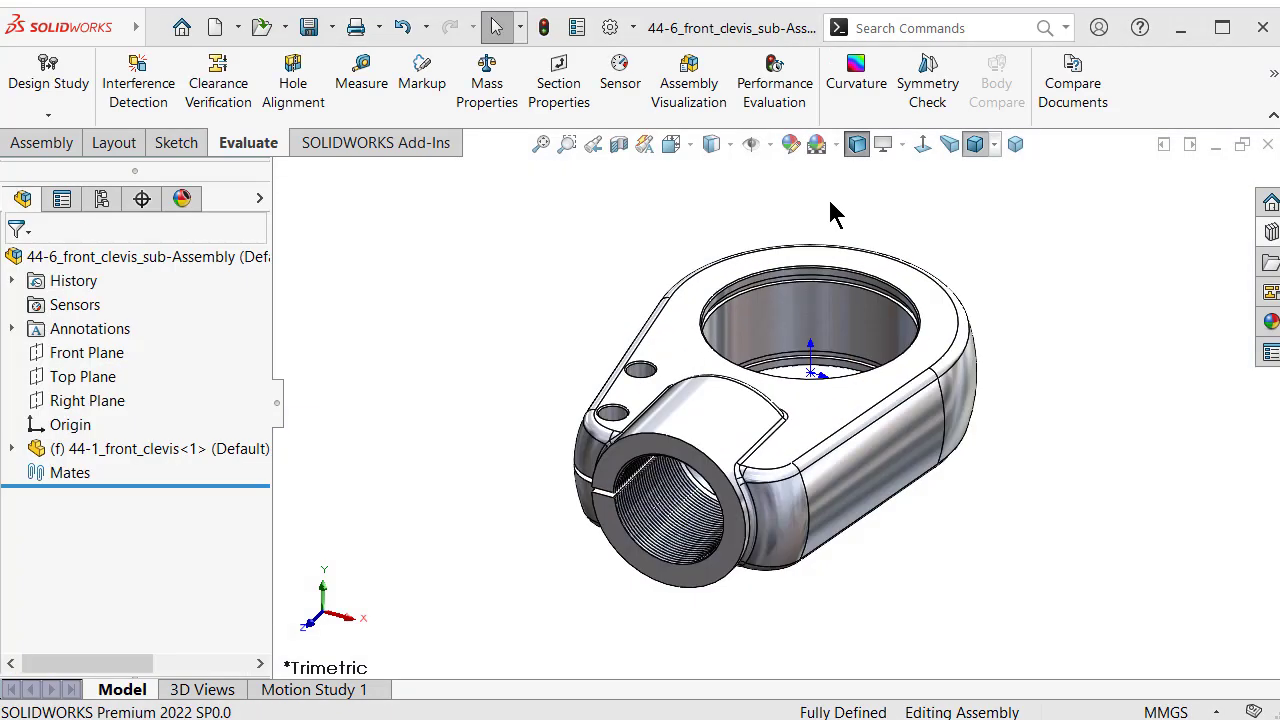
Hide the origin display again and rotate the view of the clevis.
left_click(771, 146)
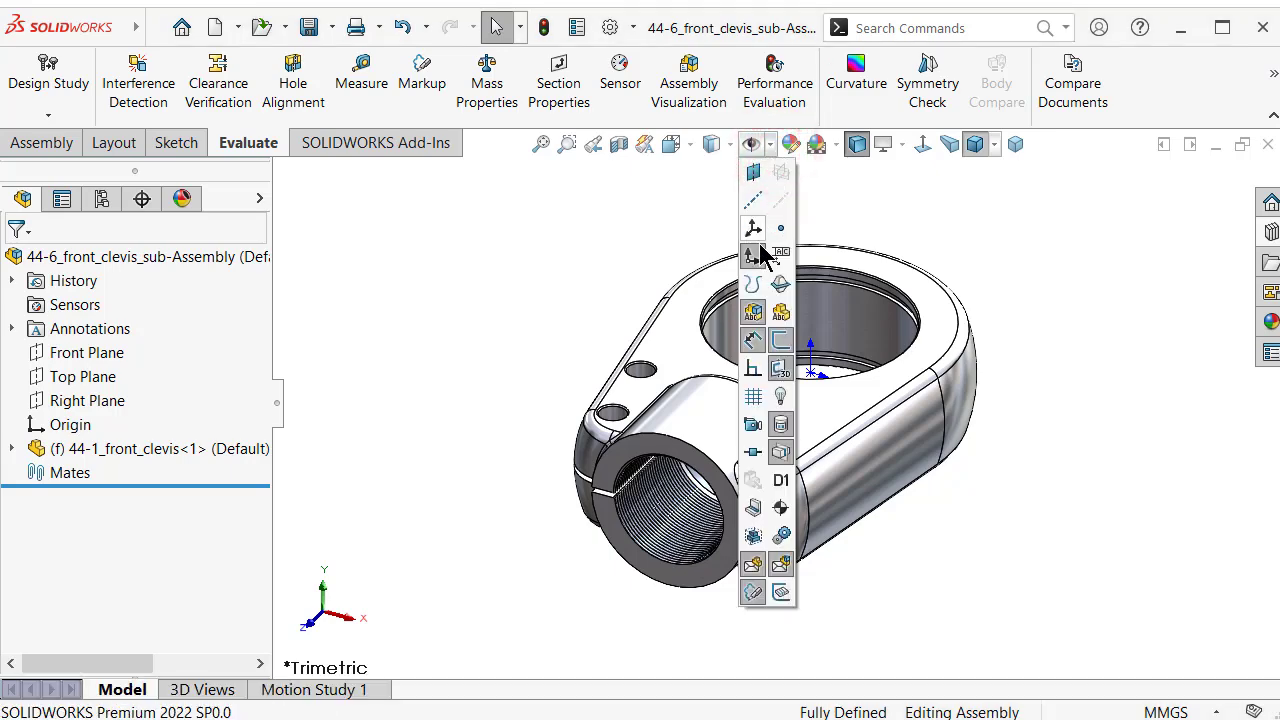
left_click(629, 234)
middle_click_drag(629, 234, 787, 287)
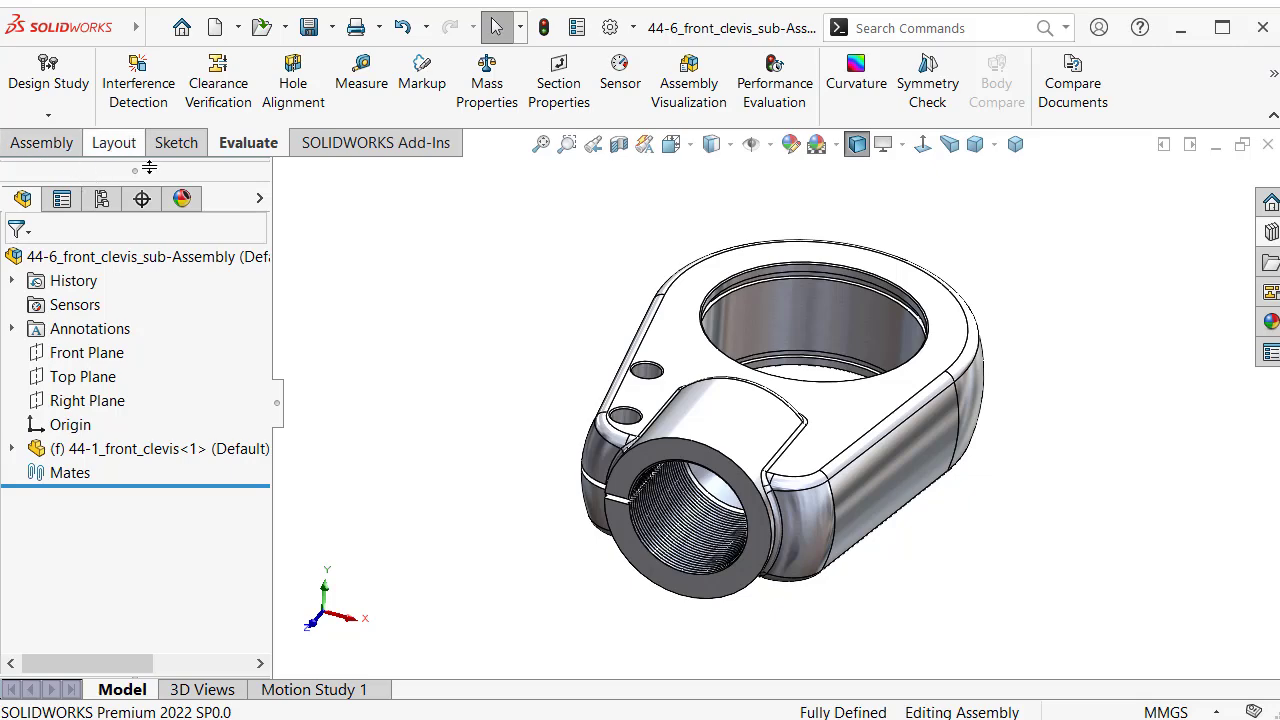
Insert the 44-4_washer-sheet_metal part beside the clevis.
left_click(30, 143)
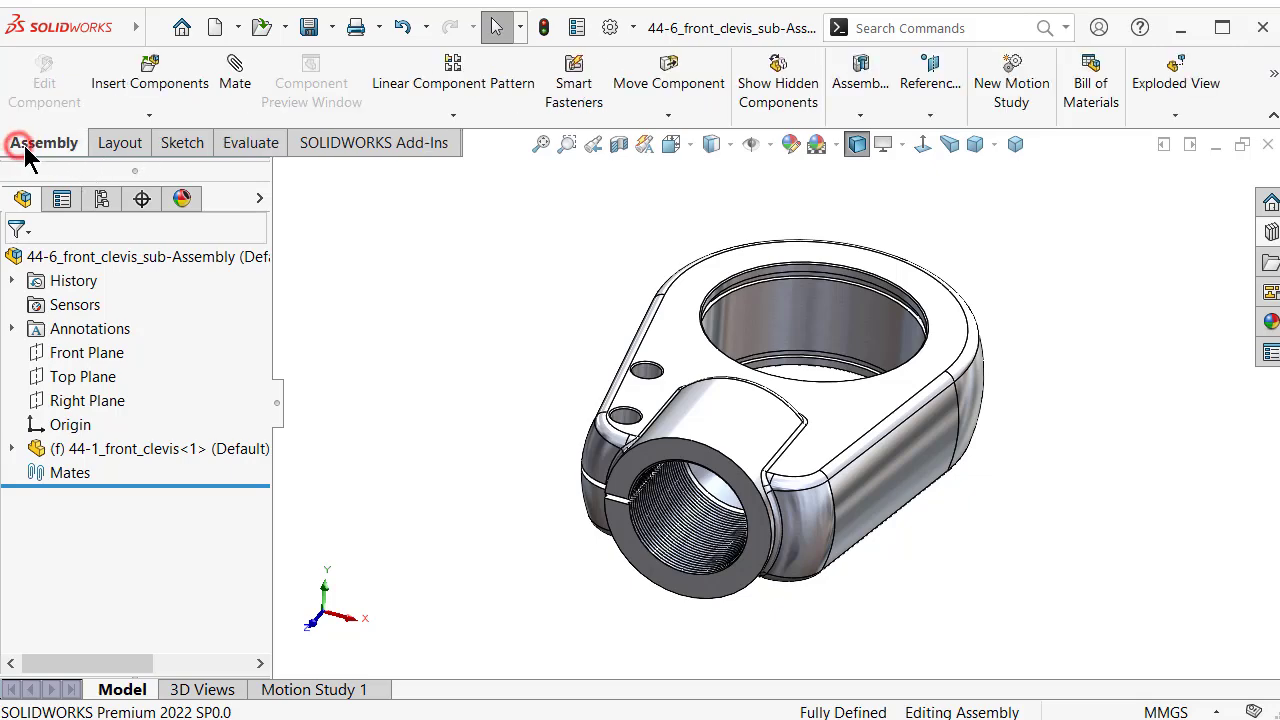
left_click(155, 75)
left_click_drag(266, 360, 270, 450)
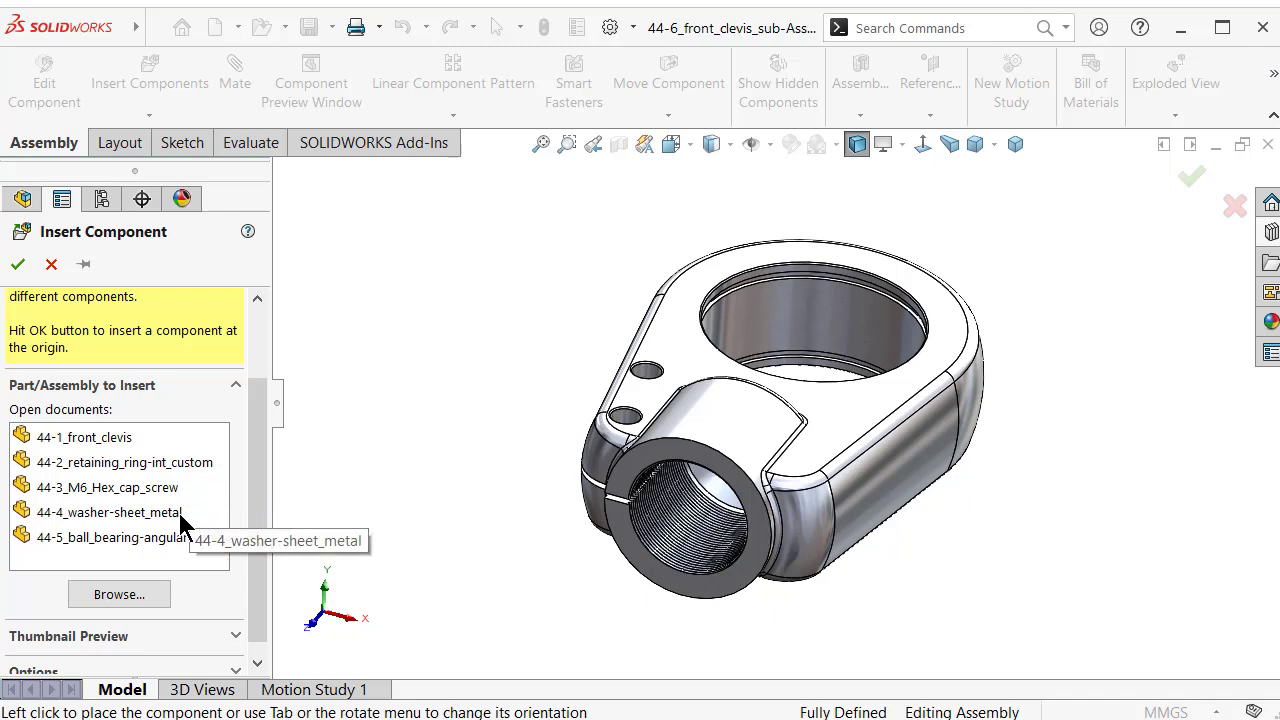
left_click(108, 512)
left_click(523, 394)
Select the washer's outer cylindrical face and start a mate from it.
scroll(523, 394, "down", 5)
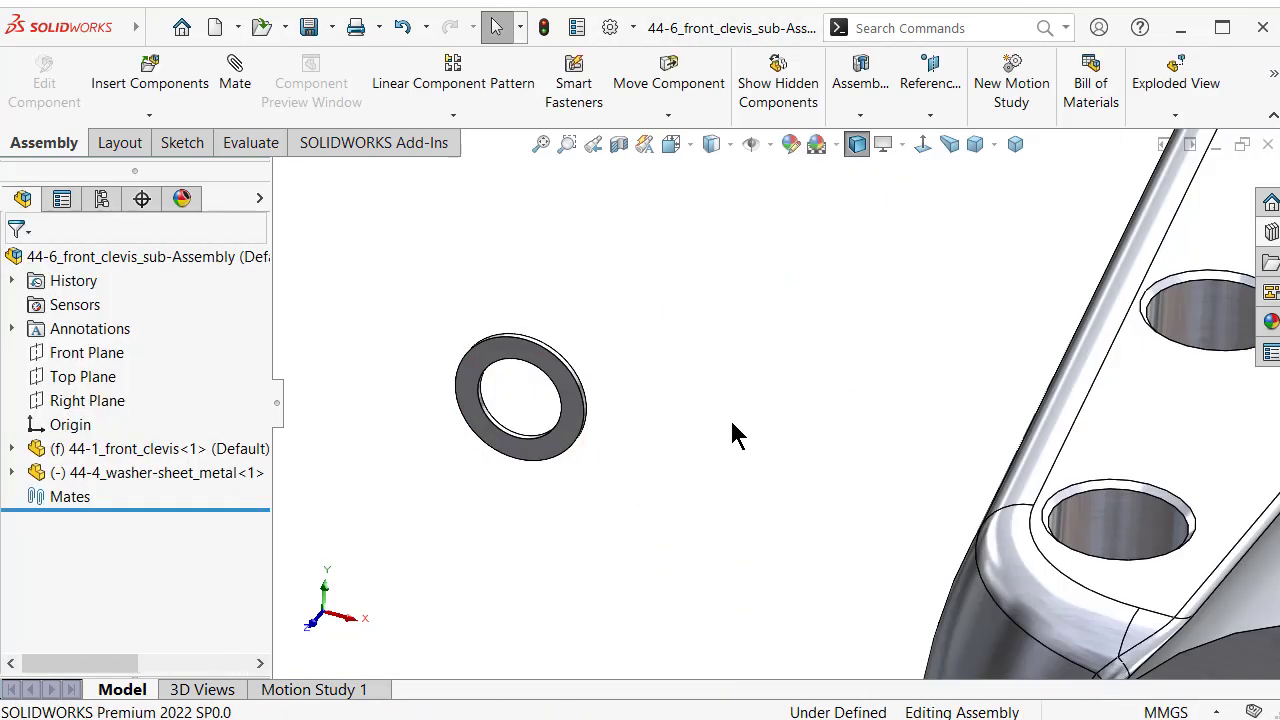
mouse_move(733, 435)
middle_mouse_down()
mouse_move(560, 420)
mouse_move(920, 460)
mouse_move(995, 447)
mouse_move(1175, 460)
mouse_move(1051, 486)
mouse_move(1137, 531)
mouse_move(1137, 506)
mouse_move(733, 383)
middle_mouse_up()
scroll(600, 330, "down", 4)
scroll(590, 385, "down", 2)
left_click(588, 392)
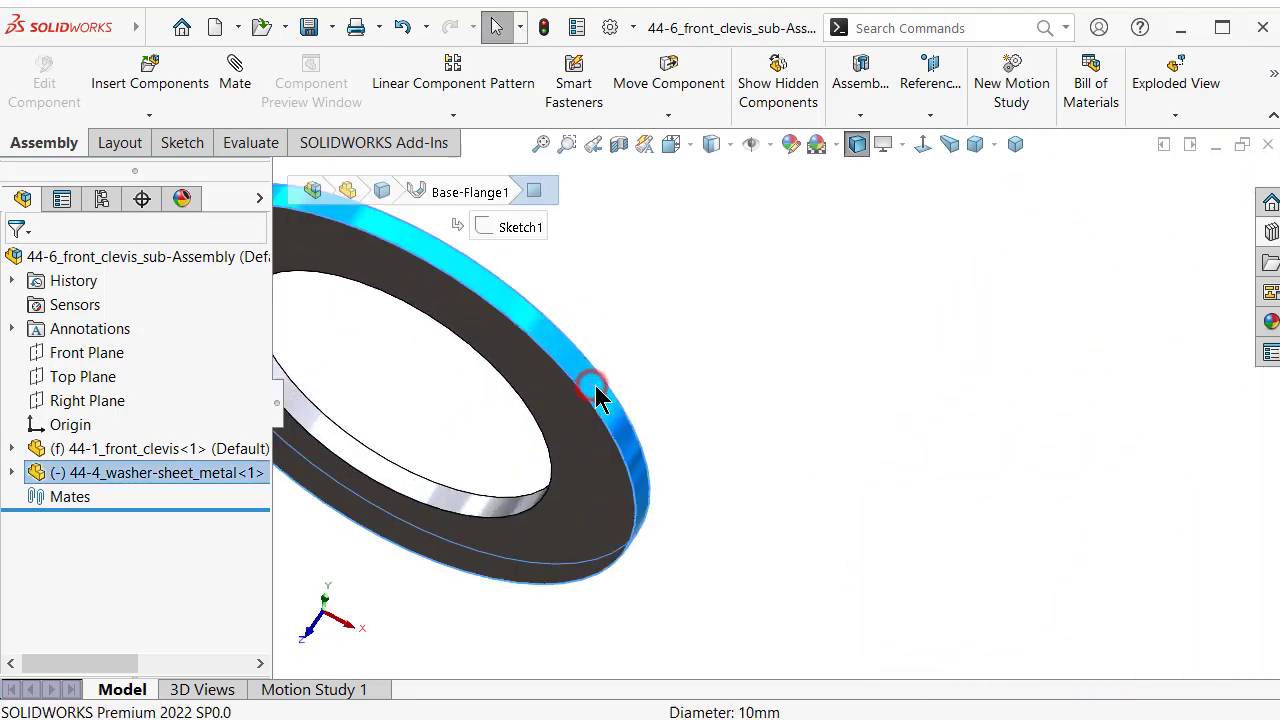
left_click(857, 266)
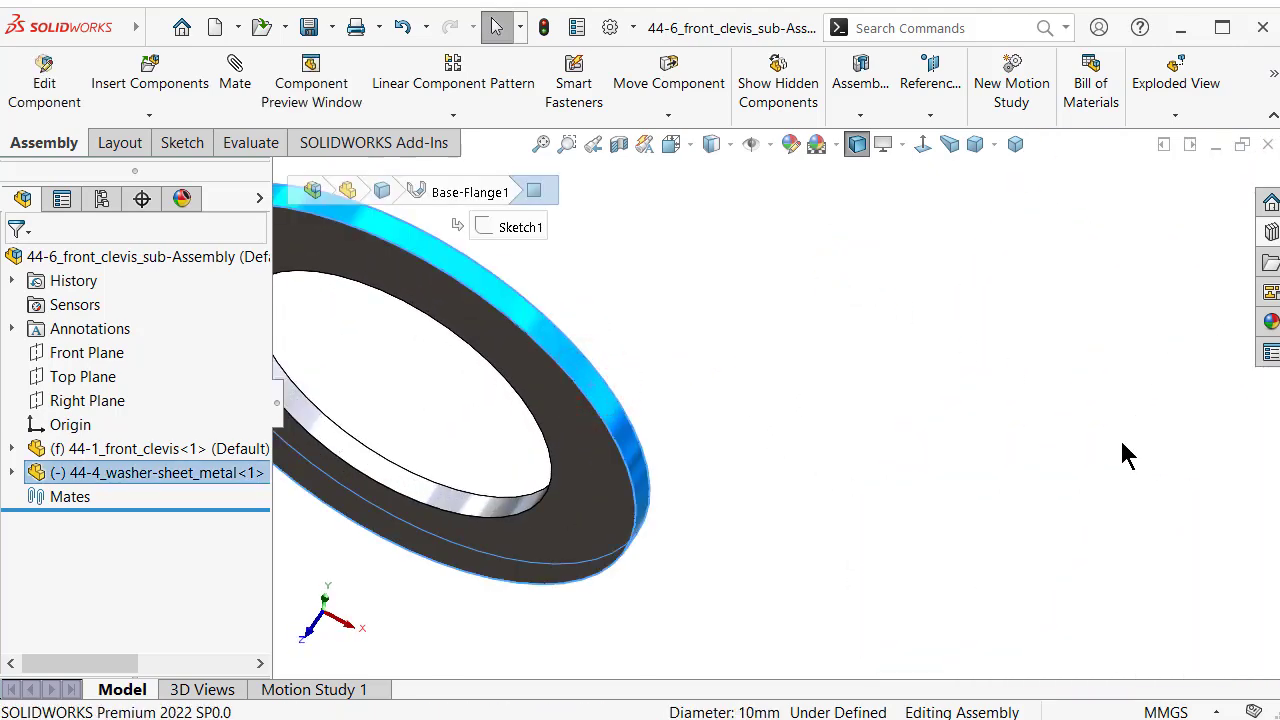
scroll(1060, 463, "up", 5)
Mate the washer concentric with a clevis screw hole.
scroll(1128, 537, "down", 3)
left_click(1015, 510)
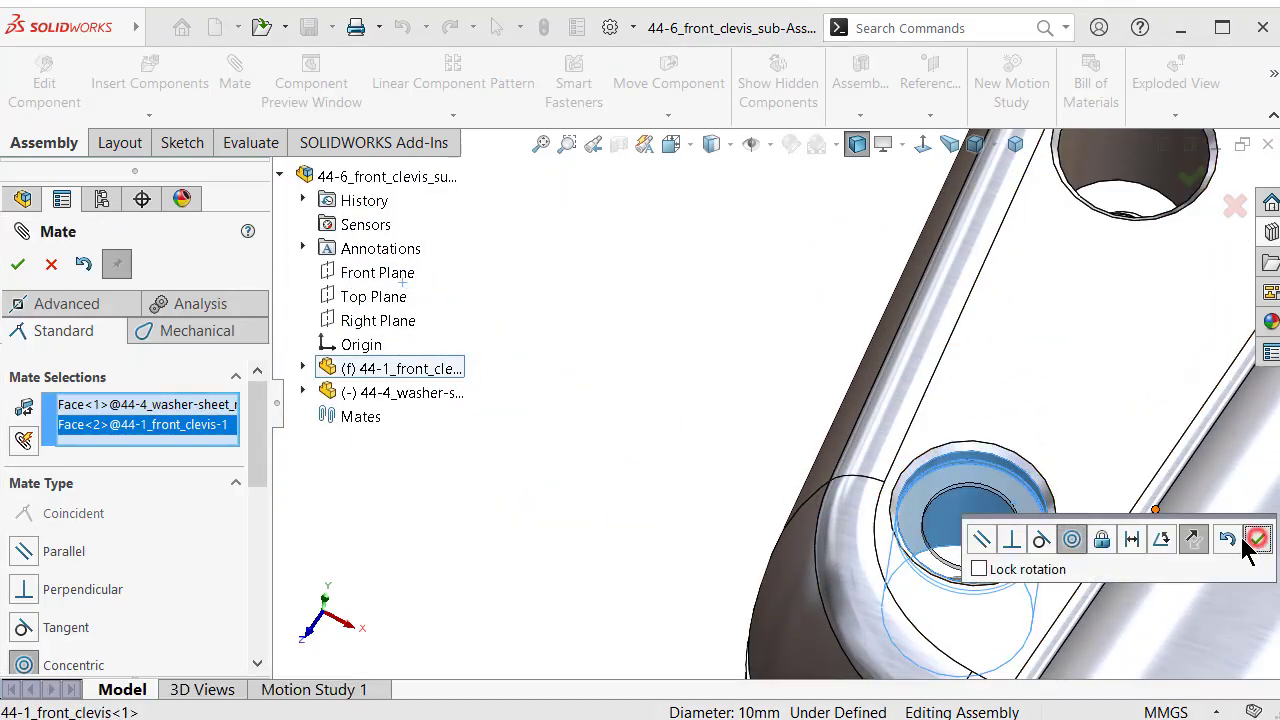
left_click(1257, 539)
middle_click_drag(1015, 515, 997, 393)
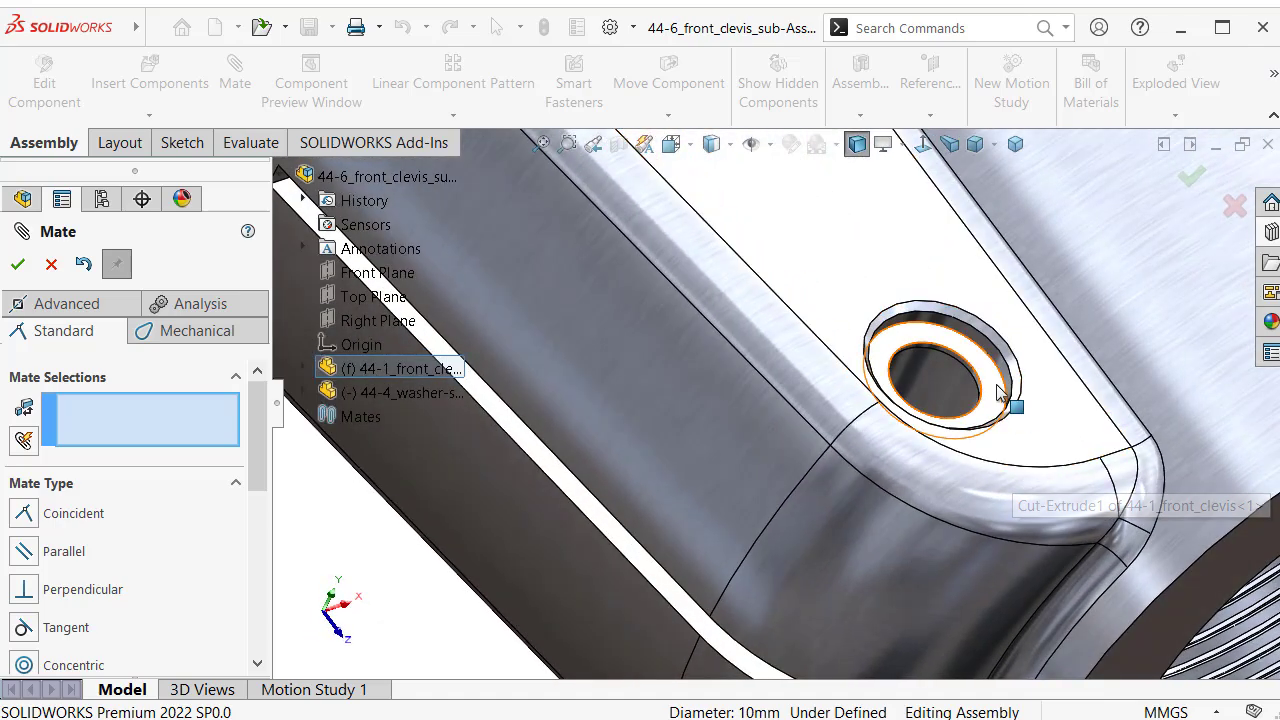
Seat the washer's bottom face coincident on the counterbore floor and close the mates.
left_click_drag(997, 393, 1113, 286)
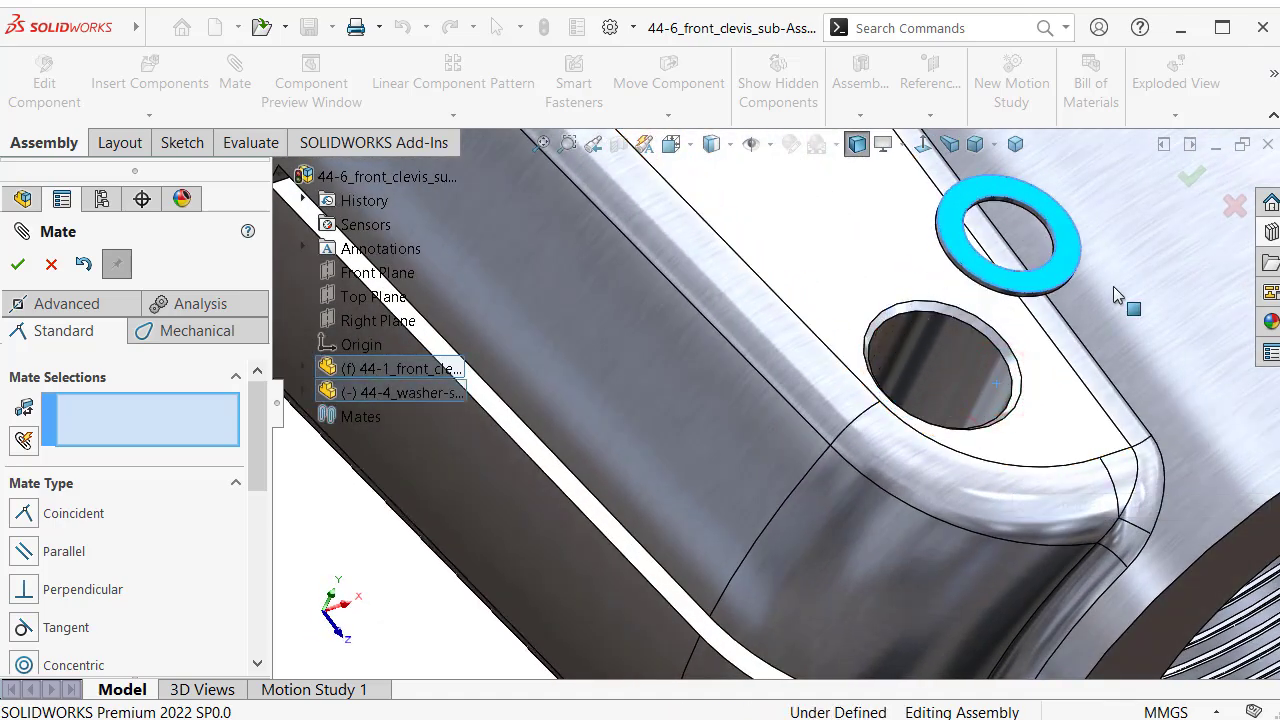
middle_click_drag(1113, 286, 1045, 370)
left_click(1030, 465)
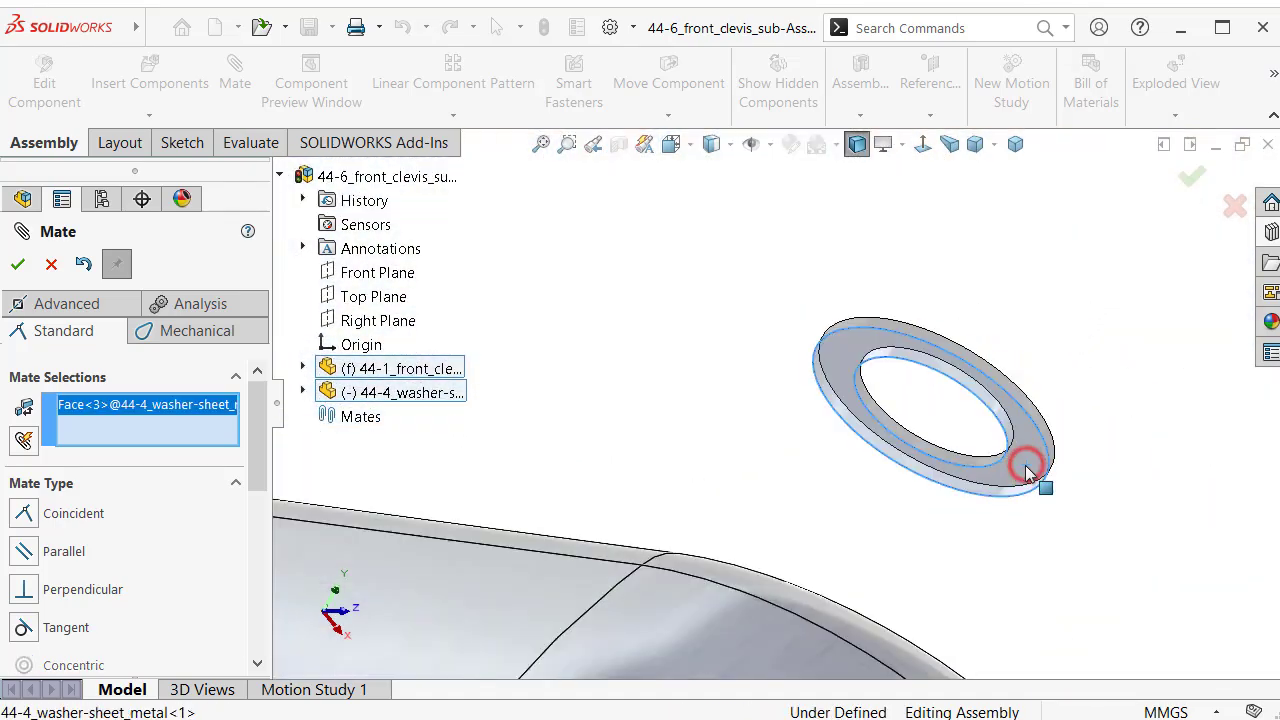
mouse_move(969, 447)
middle_mouse_down()
mouse_move(820, 563)
mouse_move(858, 595)
mouse_move(880, 568)
middle_mouse_up()
left_click(868, 602)
key("Return")
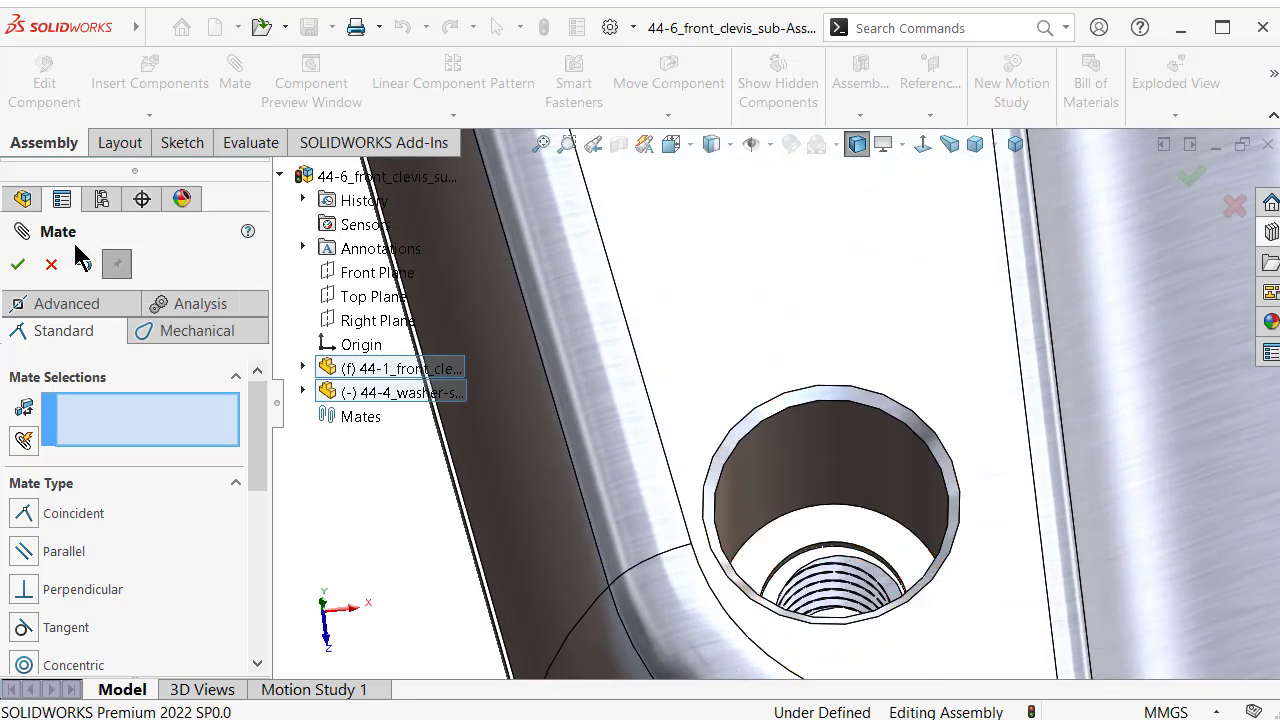
left_click(18, 264)
middle_click_drag(700, 420, 810, 452)
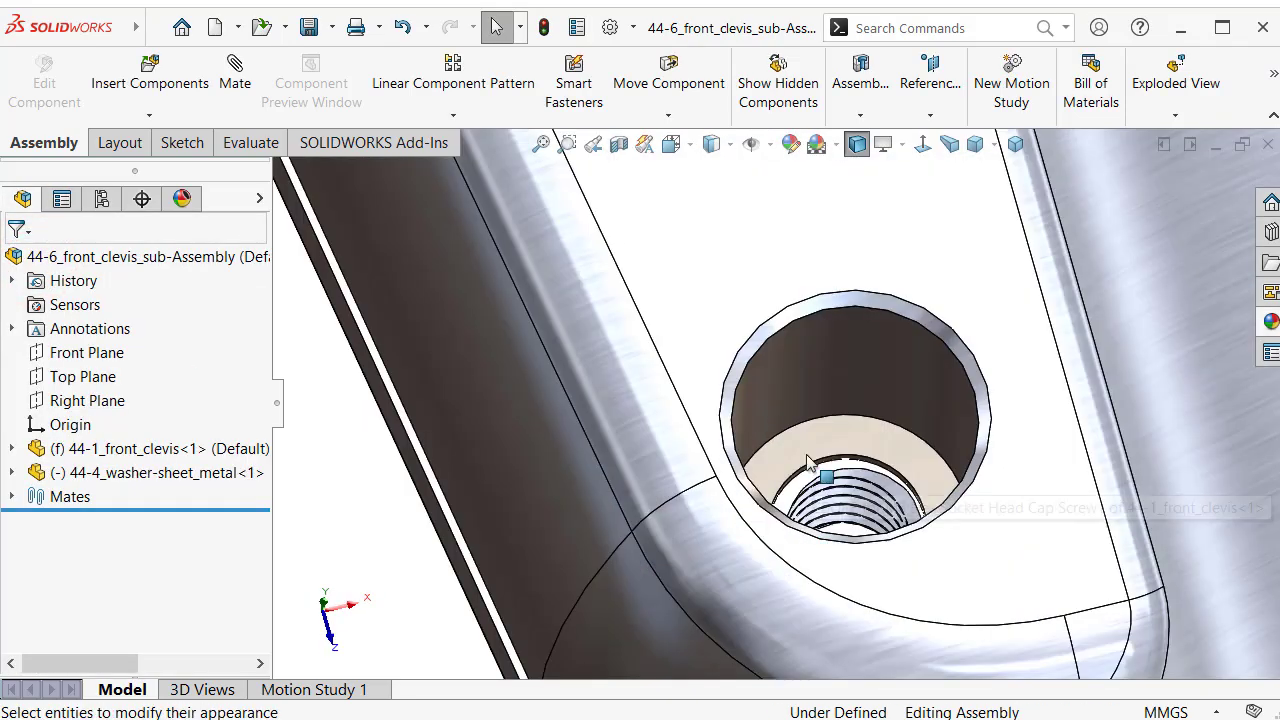
Start a Copy with Mates of the seated washer.
right_click(810, 452)
scroll(587, 378, "up", 5)
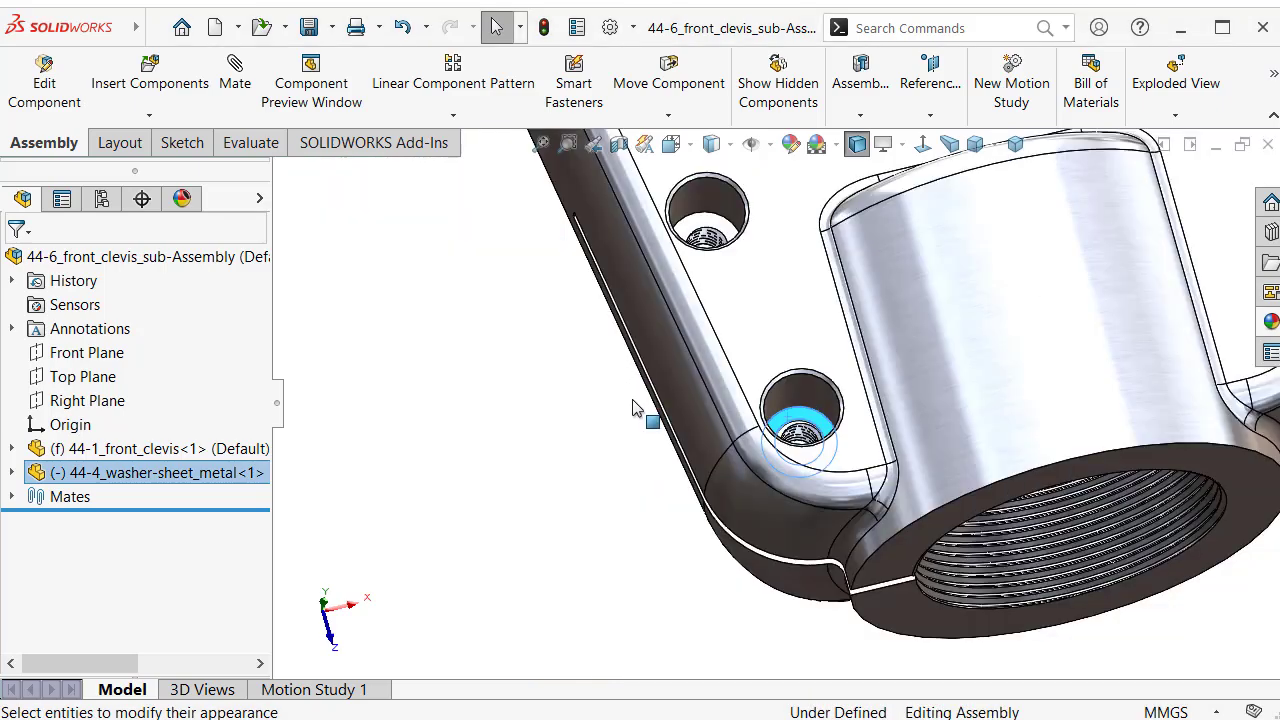
mouse_move(643, 408)
middle_mouse_down()
mouse_move(657, 437)
mouse_move(674, 366)
mouse_move(743, 278)
middle_mouse_up()
left_click(566, 286)
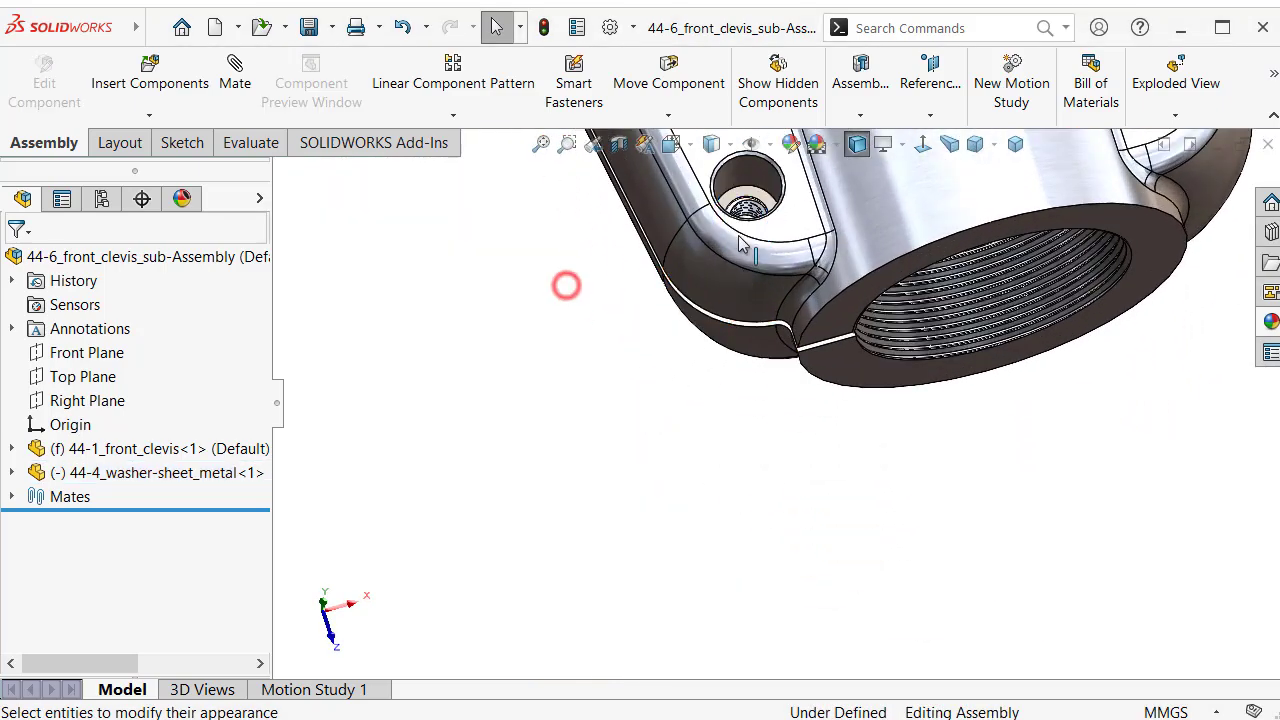
scroll(766, 203, "down", 2)
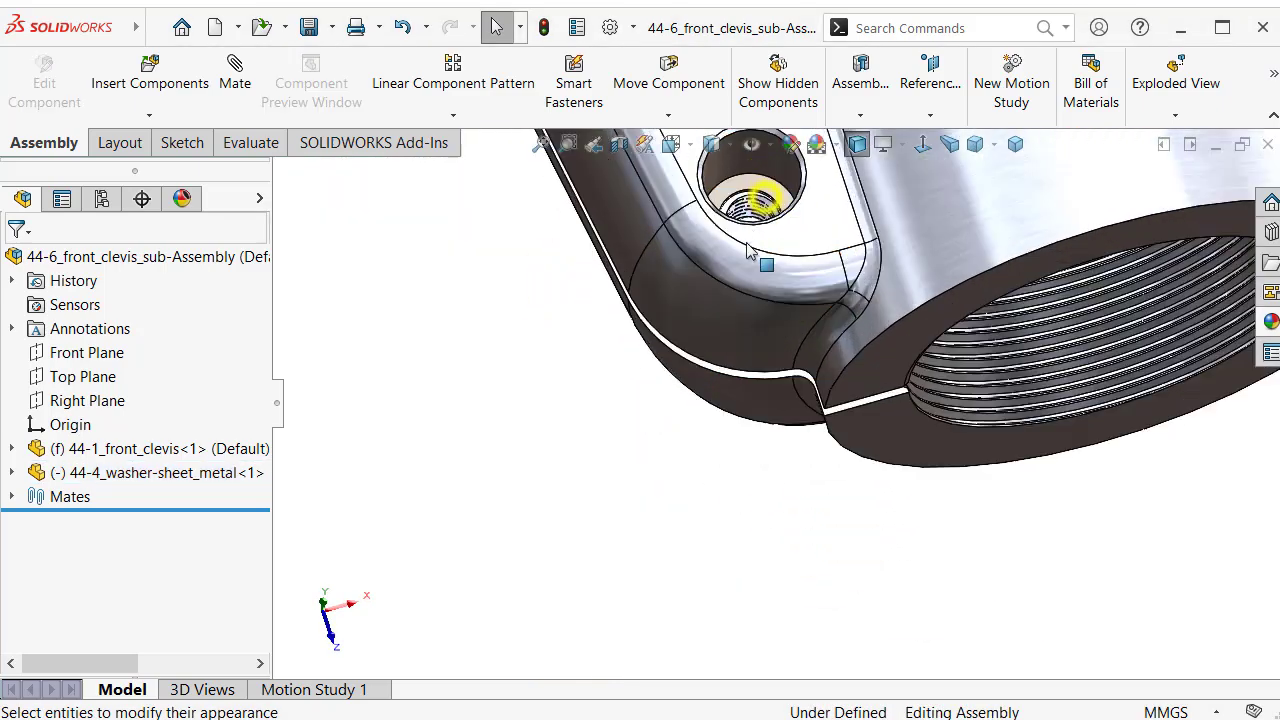
right_click(754, 186)
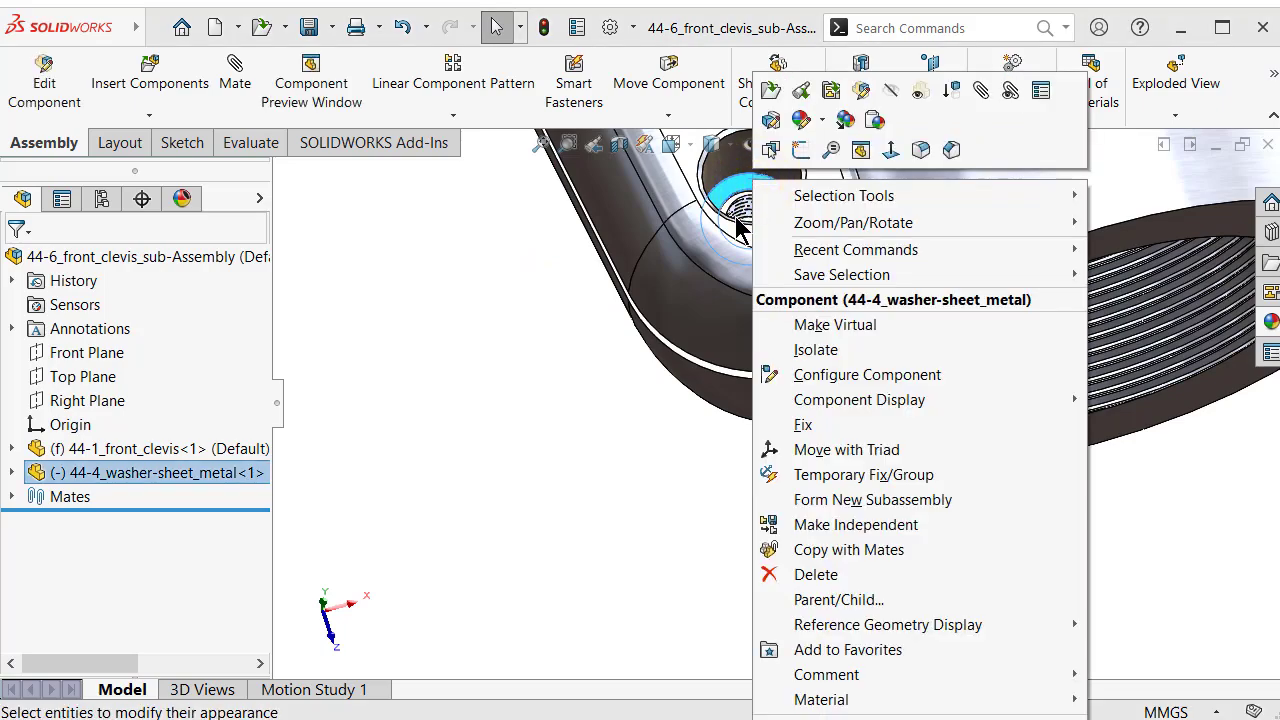
left_click(848, 549)
scroll(786, 390, "up", 2)
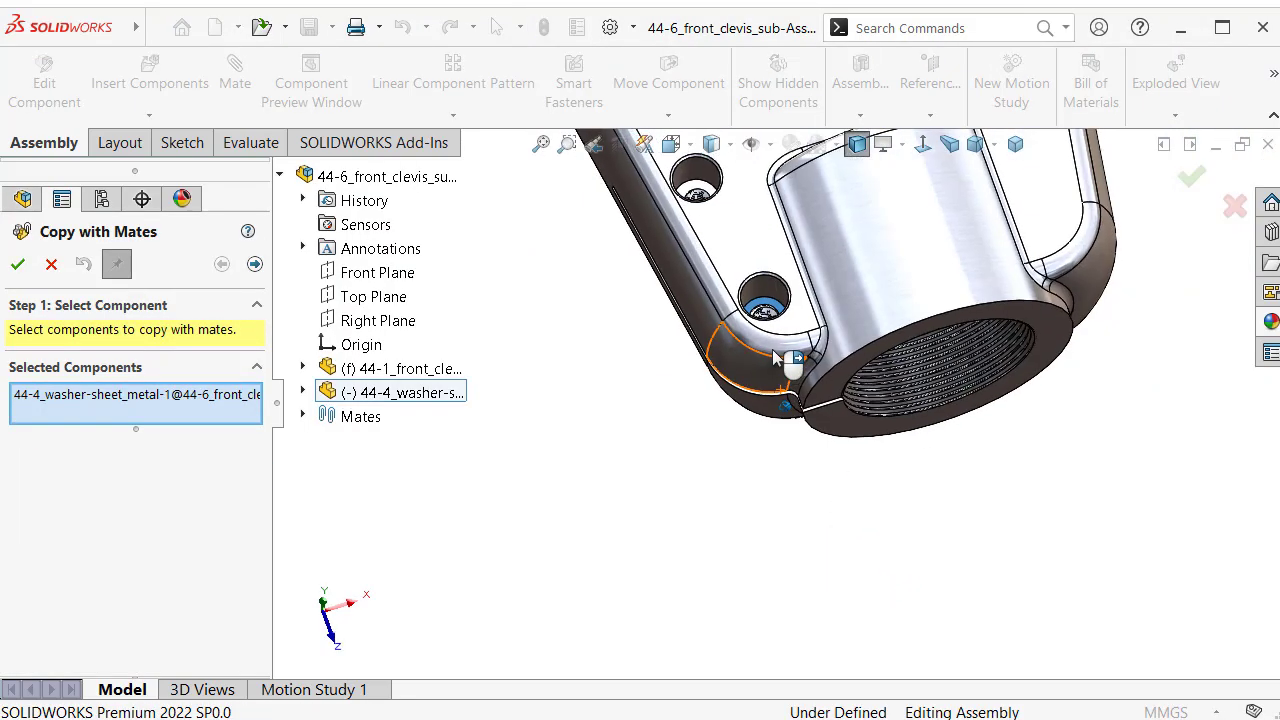
left_click(256, 265)
Pick the other hole face for Concentric1 and its counterbore for Coincident1, placing the copy.
scroll(971, 540, "down", 3)
scroll(972, 550, "down", 2)
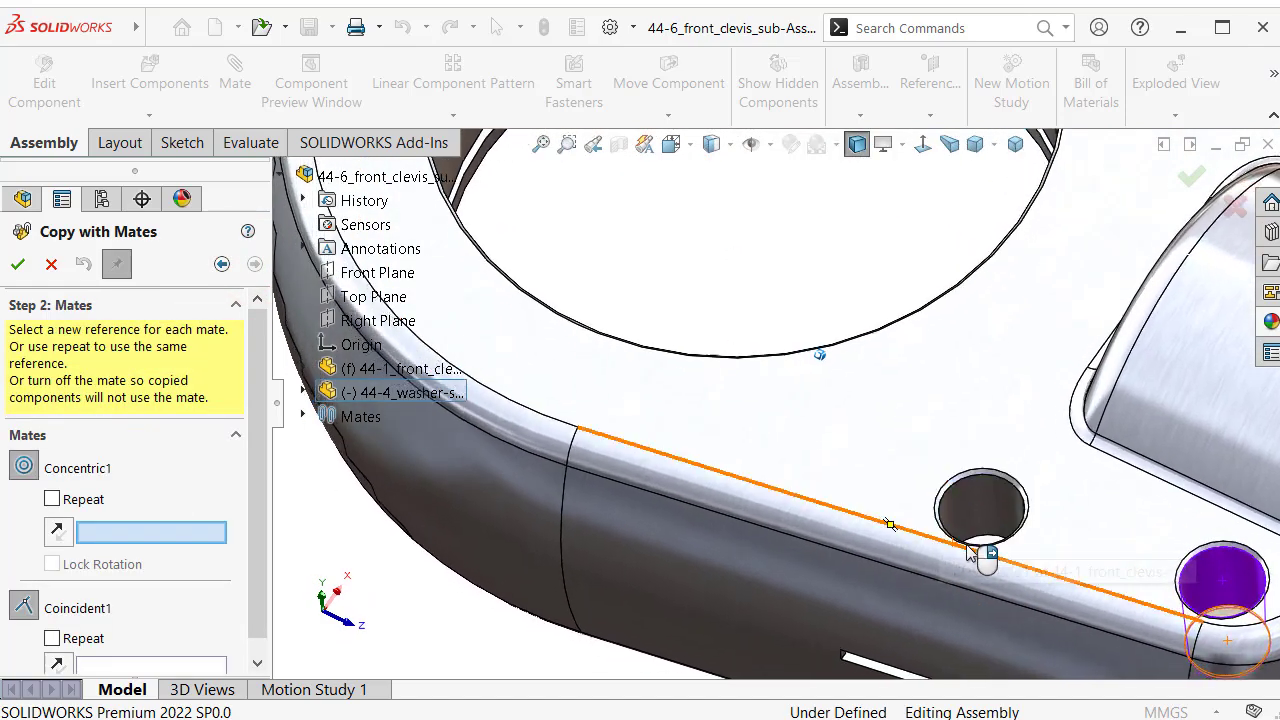
scroll(972, 552, "down", 1)
left_click(1000, 495)
scroll(998, 493, "down", 2)
scroll(1040, 540, "down", 2)
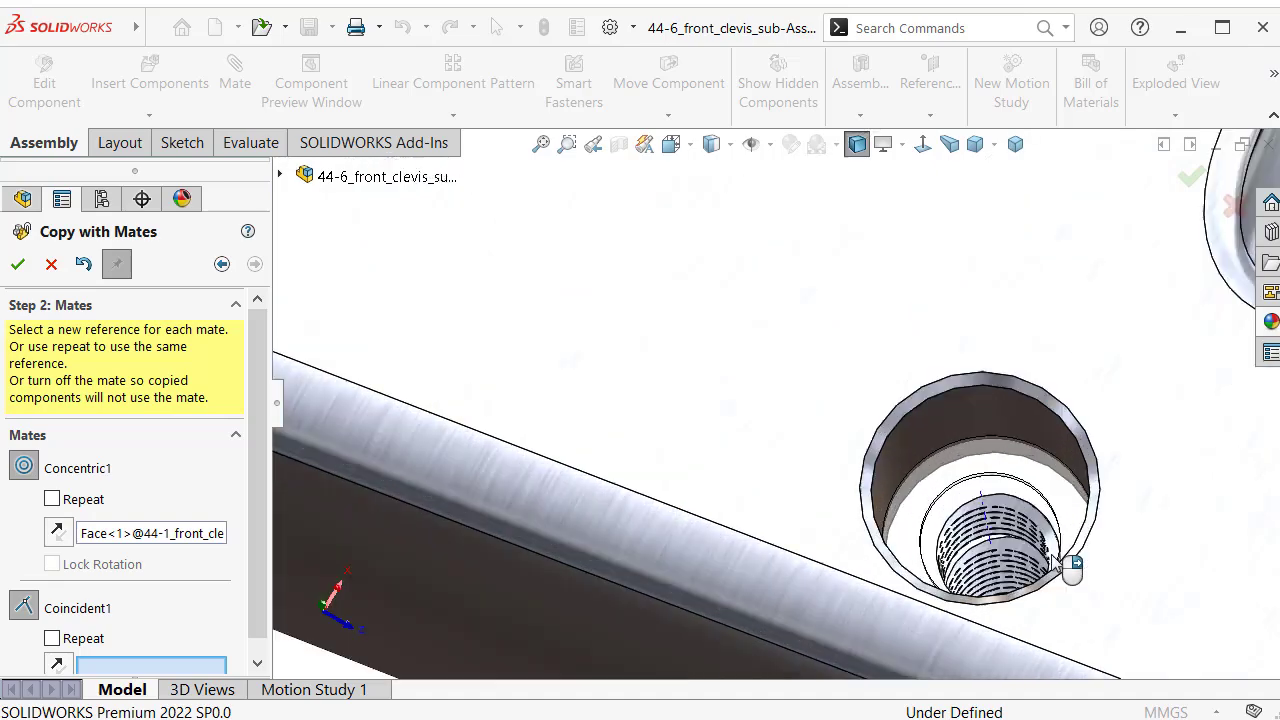
scroll(1040, 540, "down", 2)
scroll(700, 560, "up", 1)
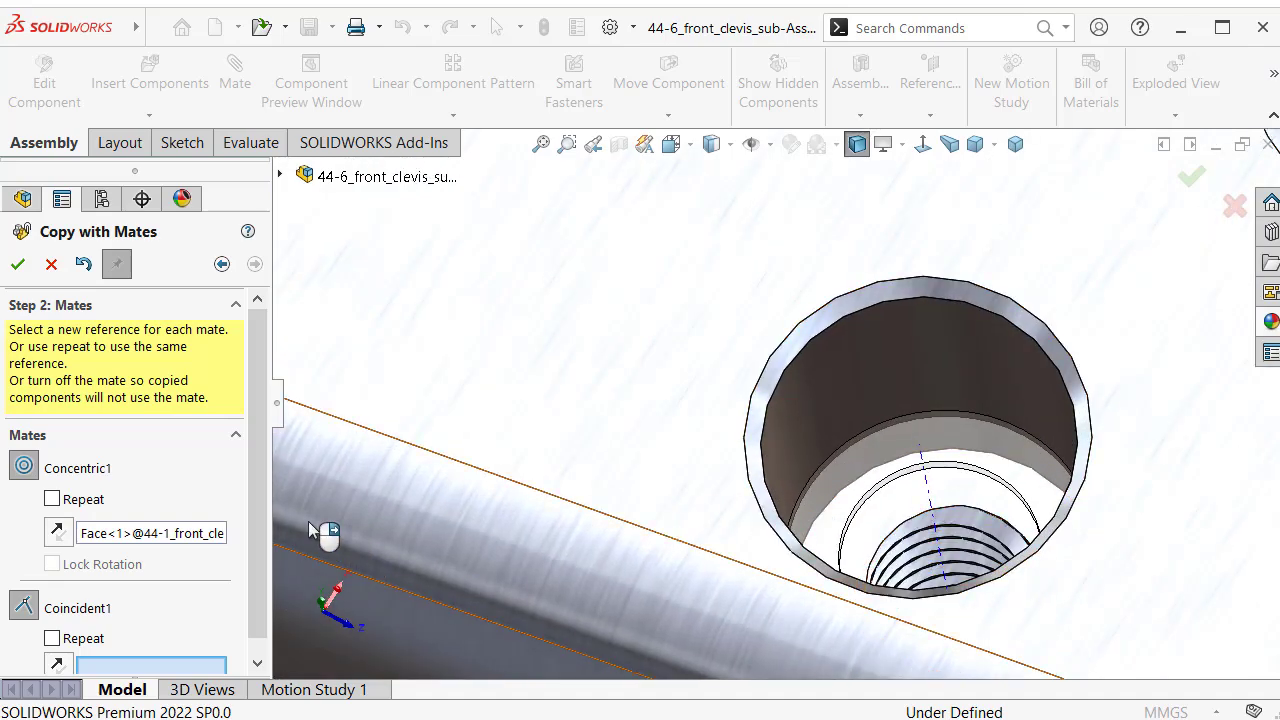
left_click_drag(266, 522, 266, 538)
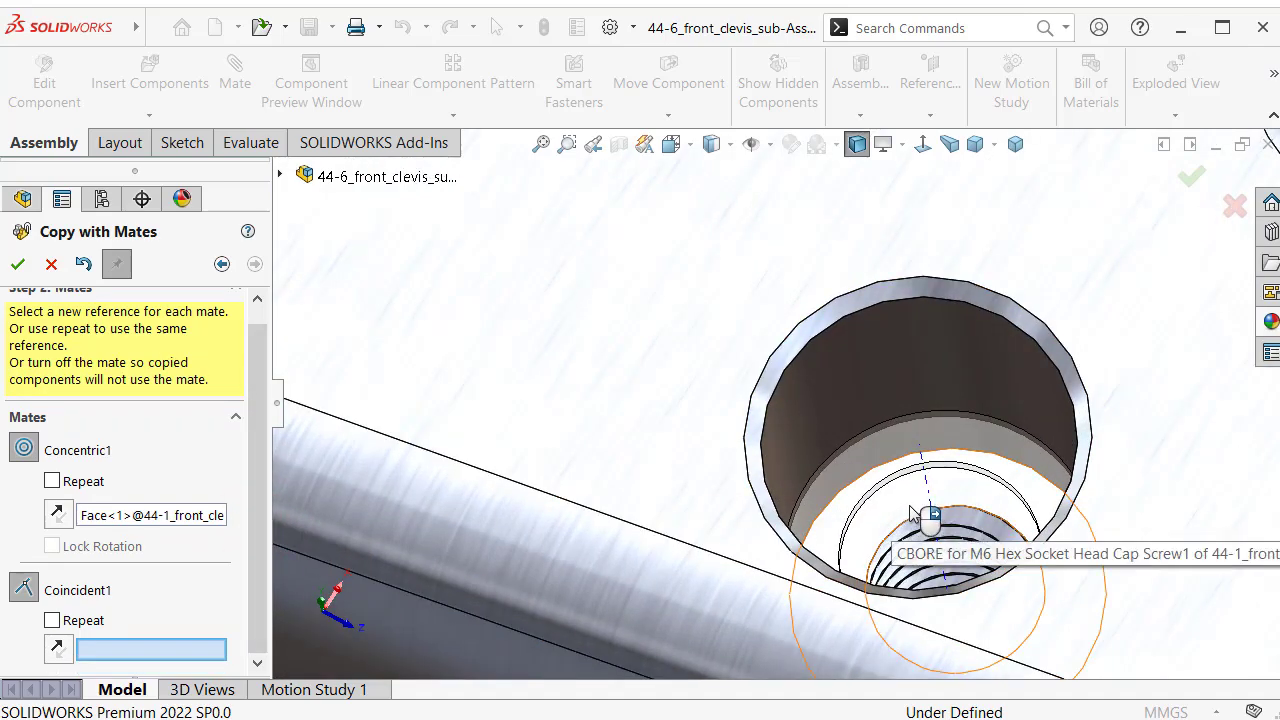
scroll(905, 505, "down", 2)
scroll(928, 472, "down", 2)
left_click(891, 455)
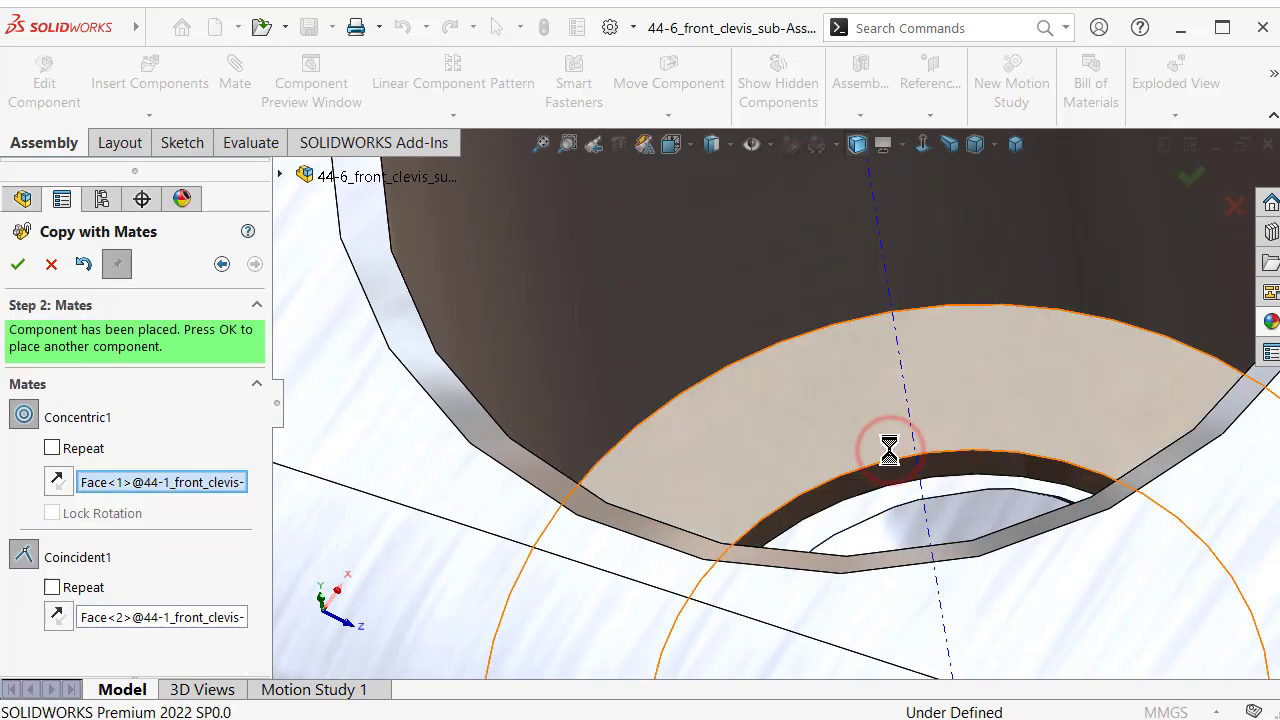
left_click(889, 450)
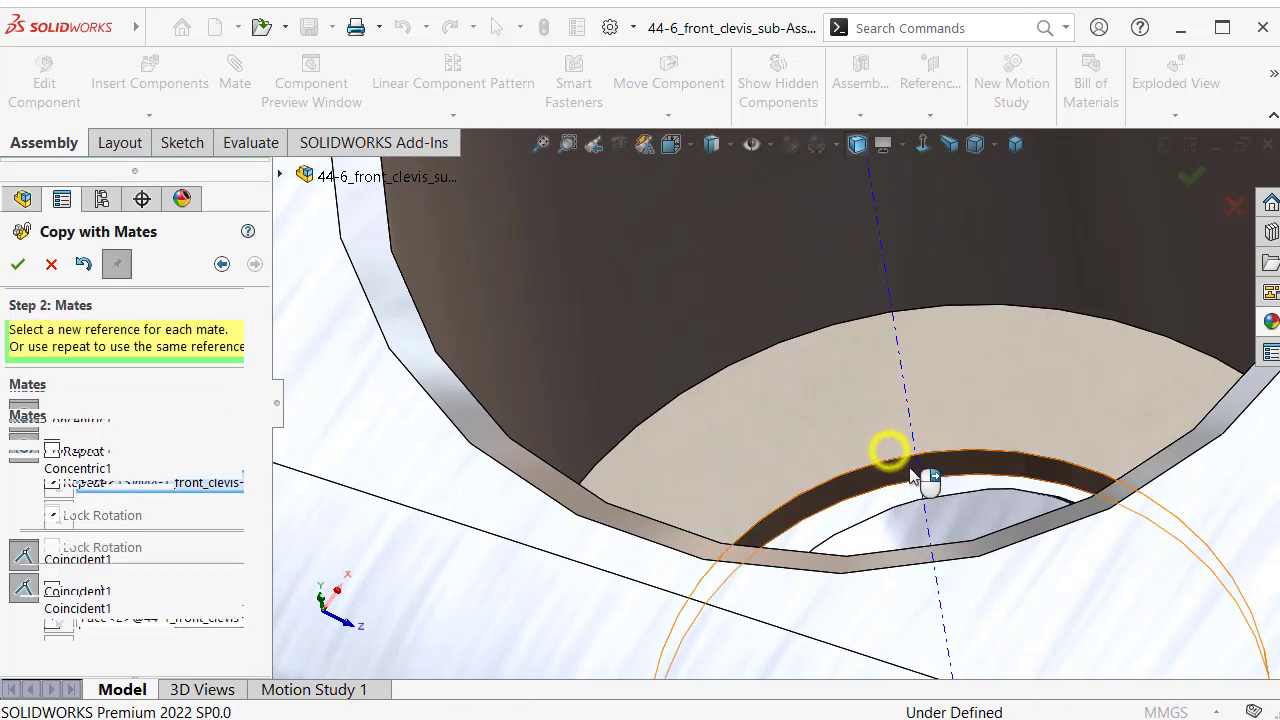
Close the copy tool and orbit to view the clevis obliquely.
left_click(50, 264)
scroll(777, 374, "up", 2)
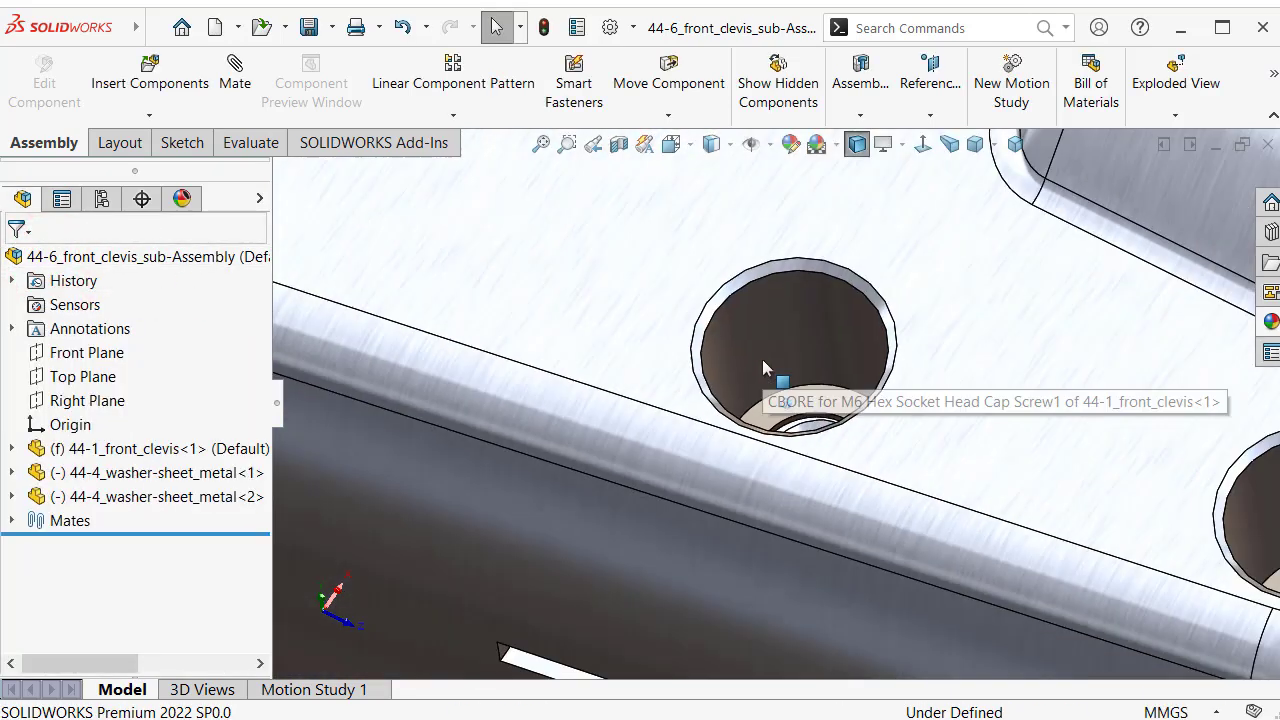
scroll(770, 372, "up", 2)
scroll(770, 372, "up", 3)
mouse_move(760, 395)
middle_mouse_down()
mouse_move(945, 458)
mouse_move(930, 455)
mouse_move(925, 430)
middle_mouse_up()
scroll(913, 450, "down", 2)
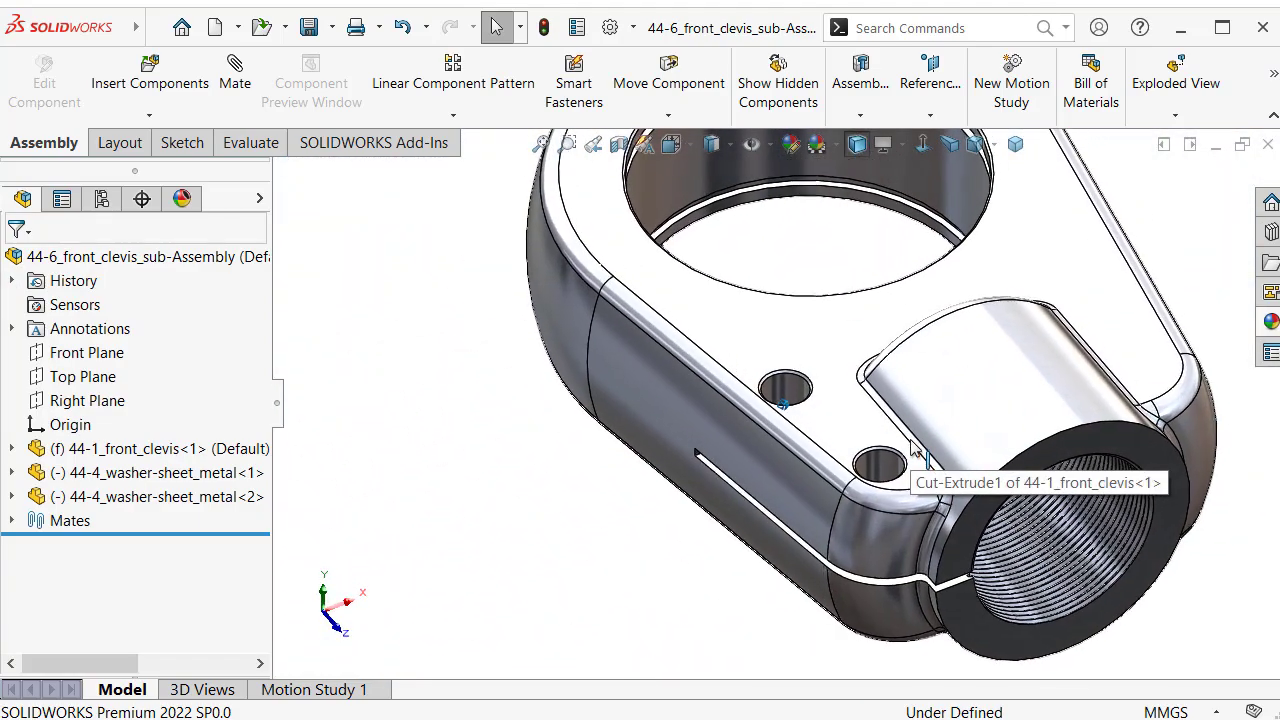
Insert the 44-3_M6_Hex_cap_screw into the assembly beside the clevis.
left_click(170, 97)
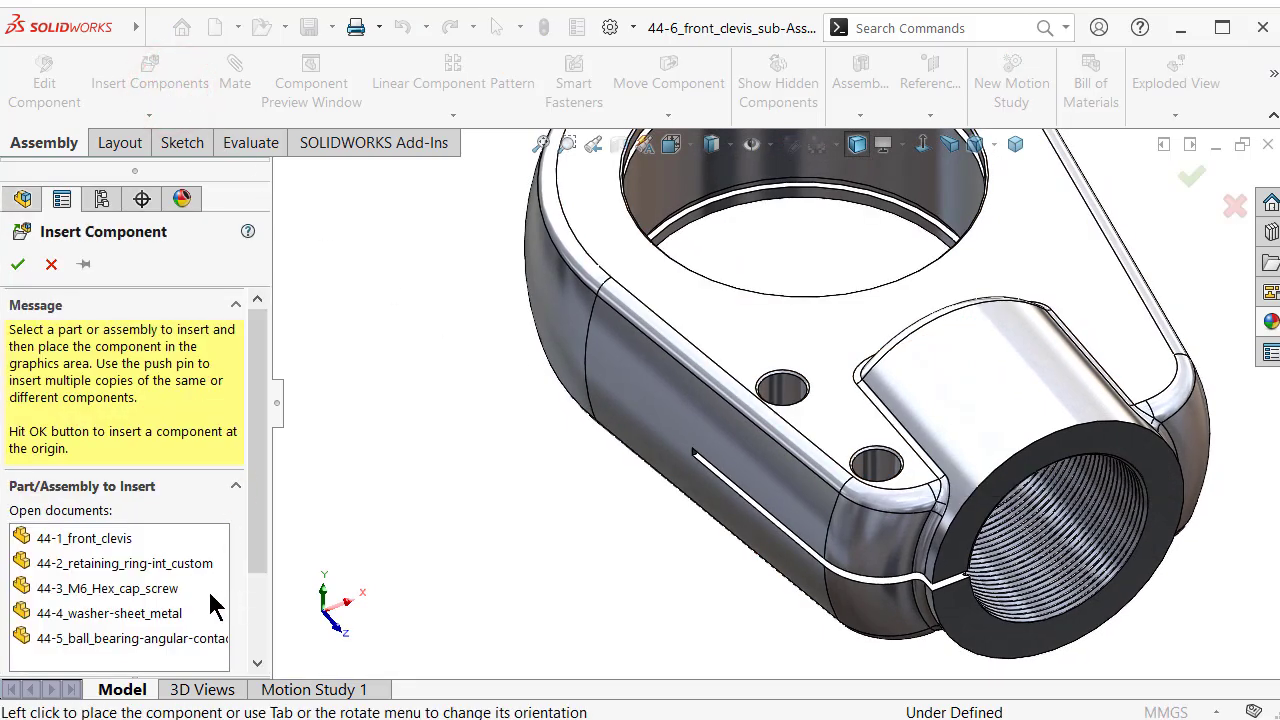
left_click(171, 592)
left_click(783, 458)
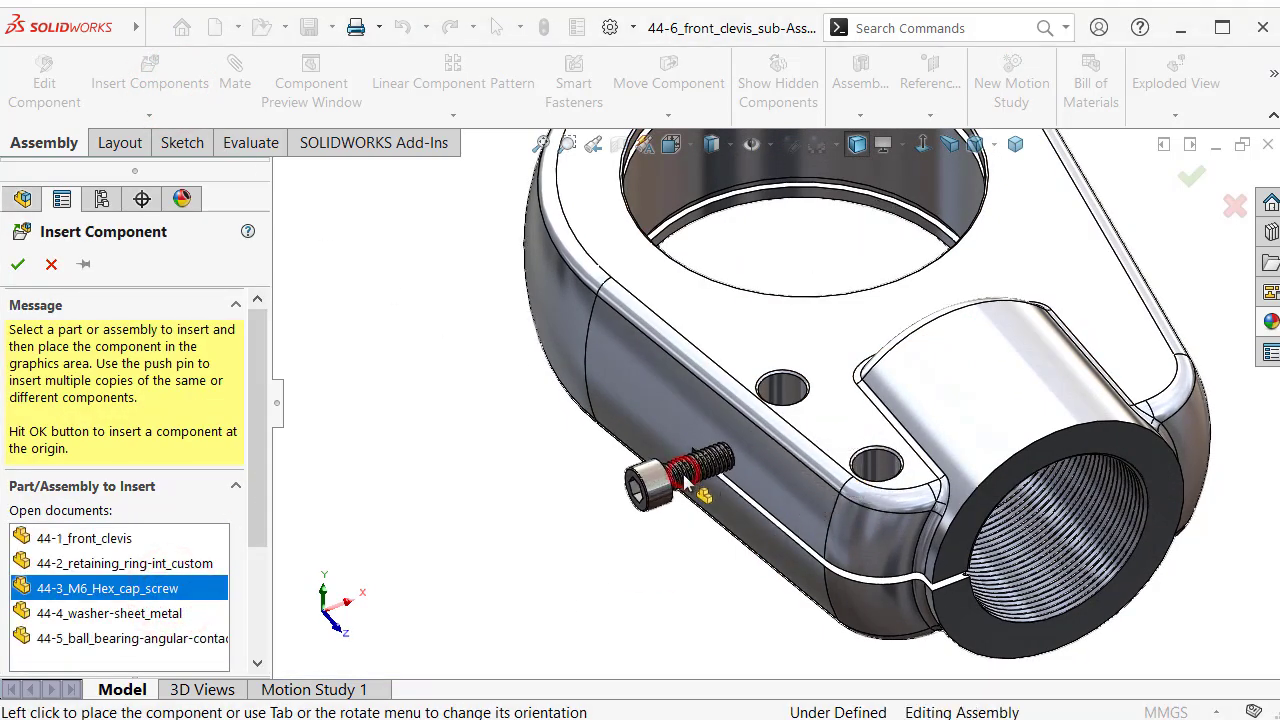
scroll(675, 505, "down", 2)
scroll(673, 499, "down", 4)
Mate the screw's threaded face concentric with a clevis hole.
left_click(665, 522)
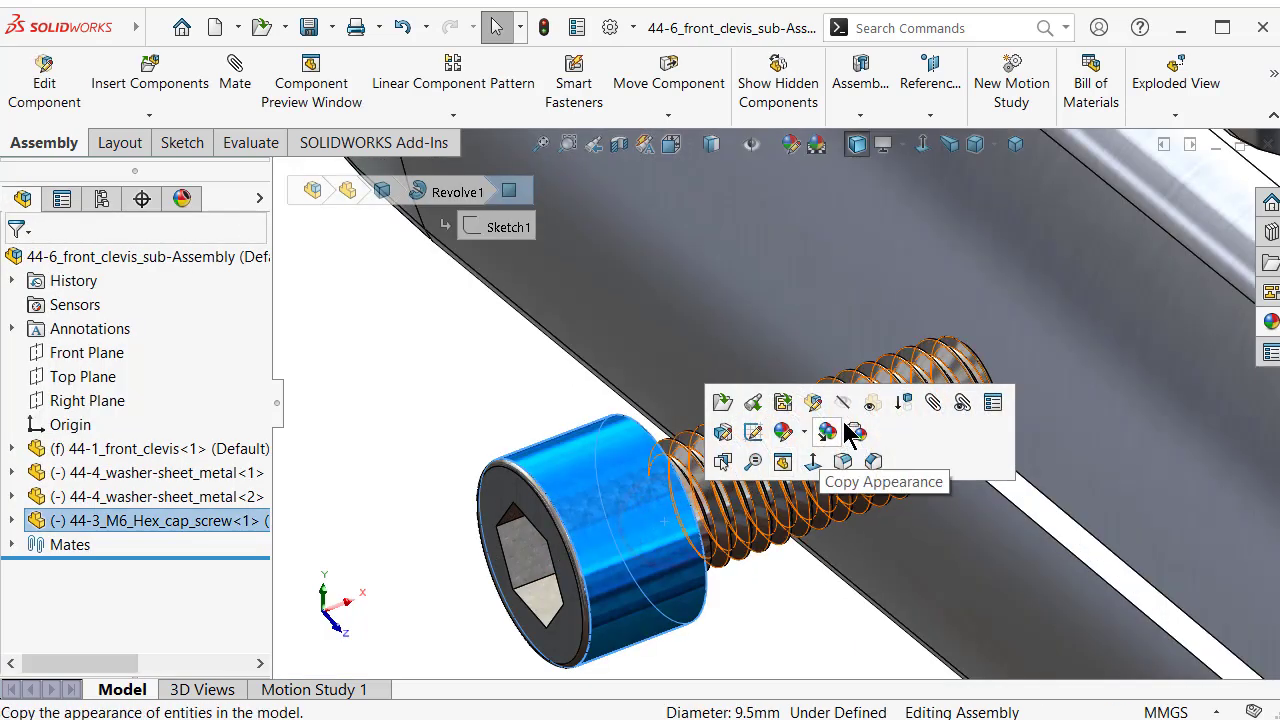
left_click(933, 402)
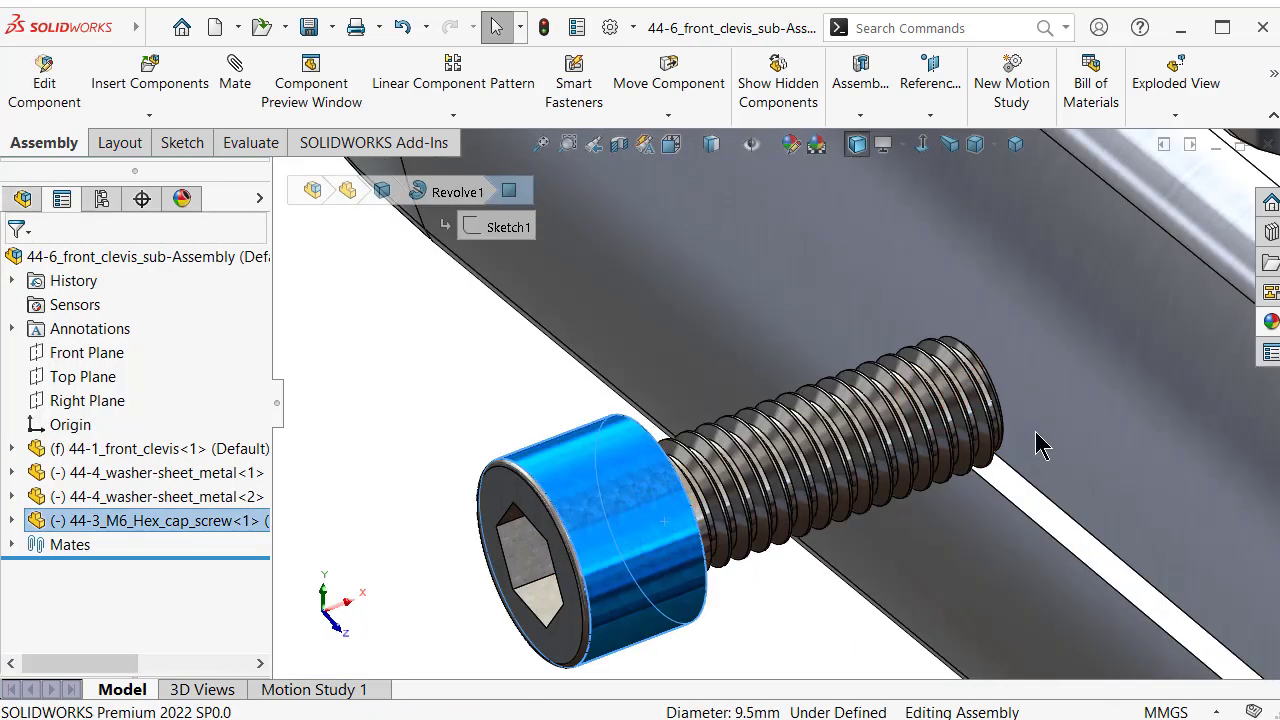
scroll(1030, 440, "up", 2)
scroll(1019, 431, "up", 2)
scroll(1108, 405, "up", 1)
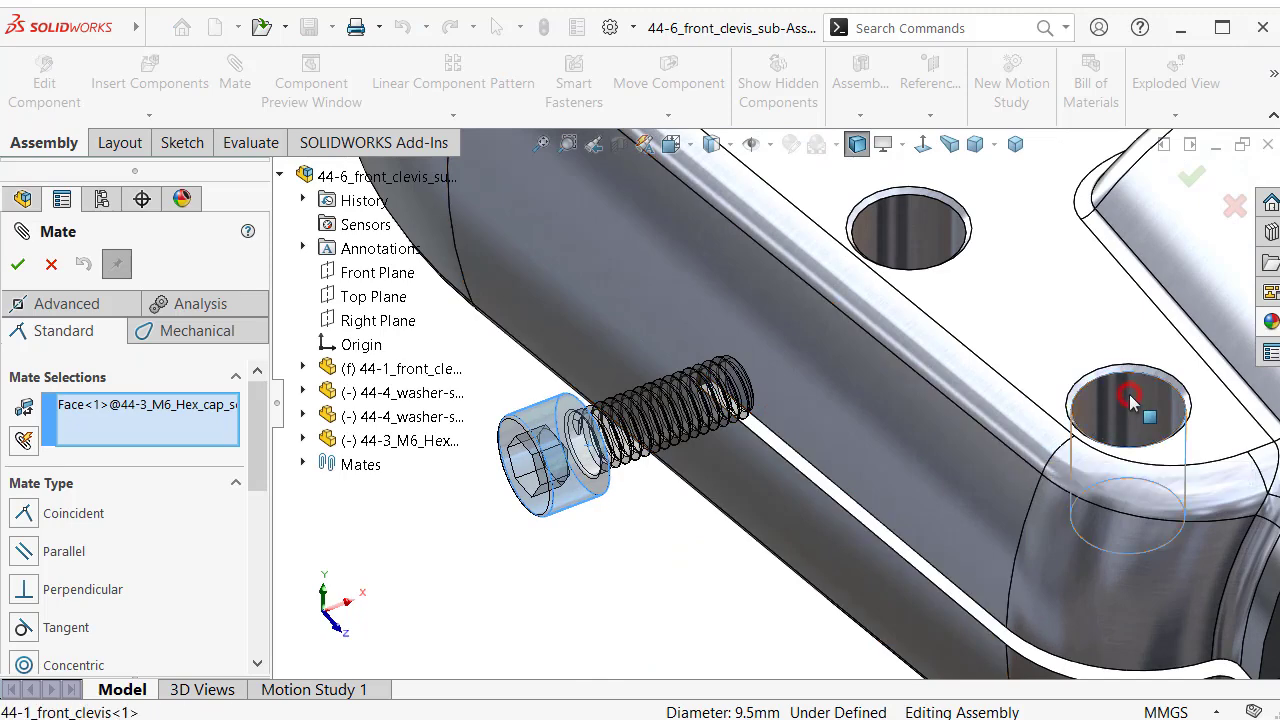
left_click(1130, 400)
left_click(1262, 345)
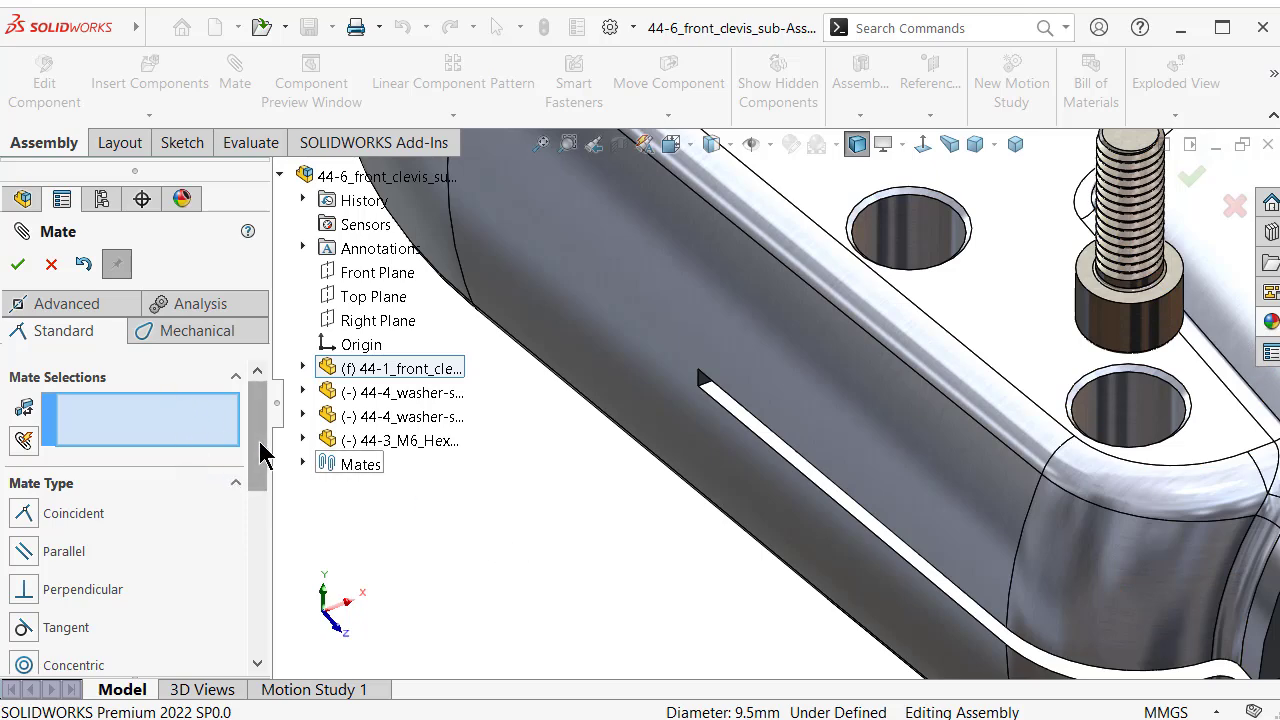
Flip the Concentric3 mate alignment so the screw head faces up.
left_click_drag(259, 443, 283, 597)
left_click(188, 488)
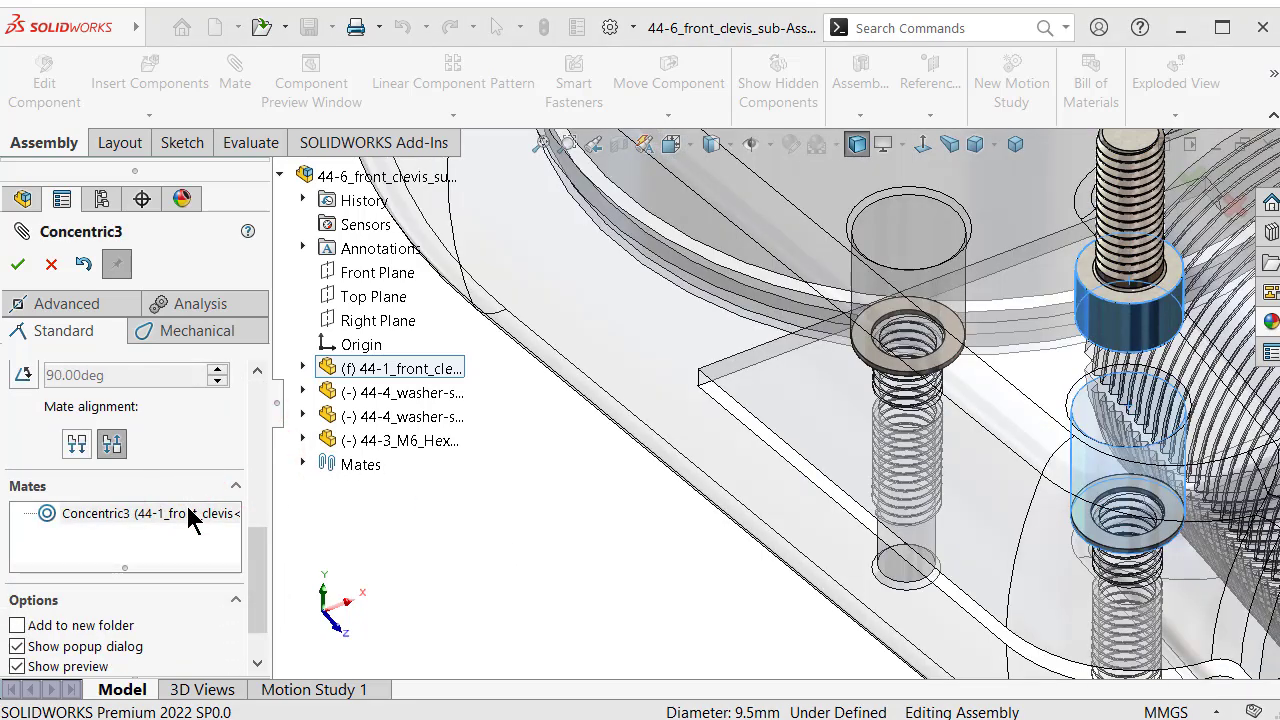
left_click(74, 440)
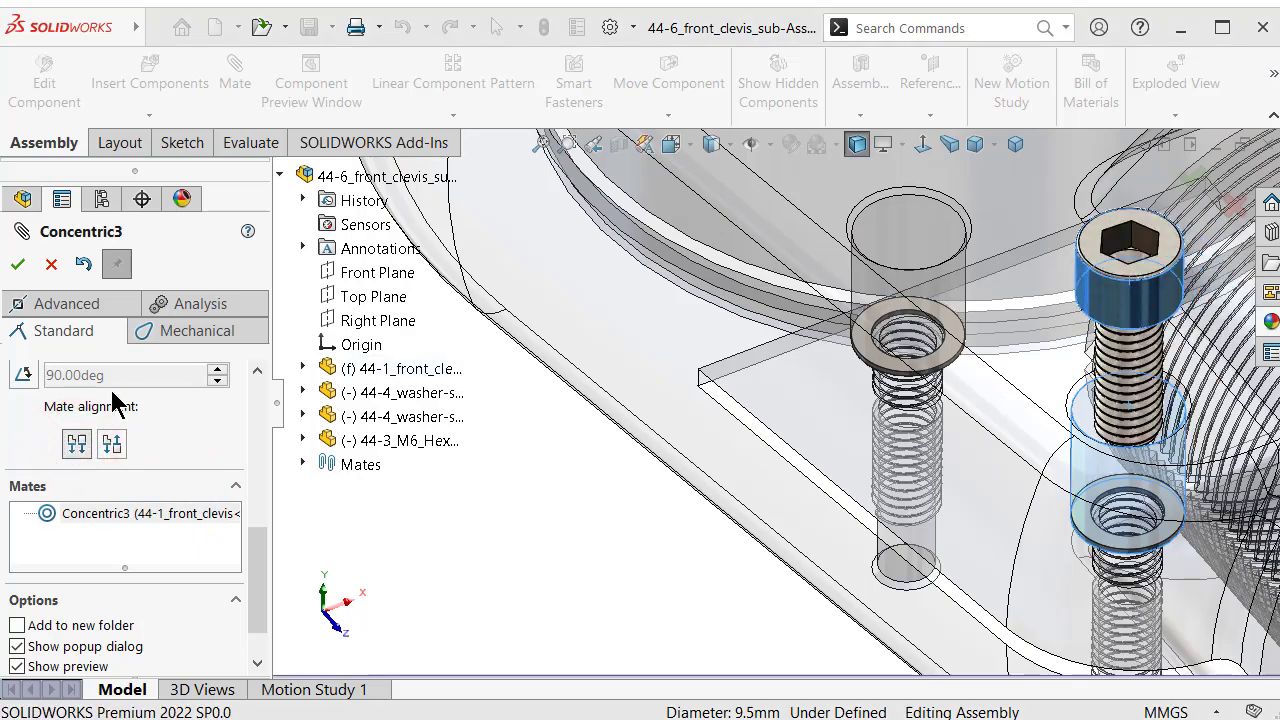
left_click(18, 264)
Select the underside of the screw head for a coincident mate.
scroll(1035, 287, "down", 2)
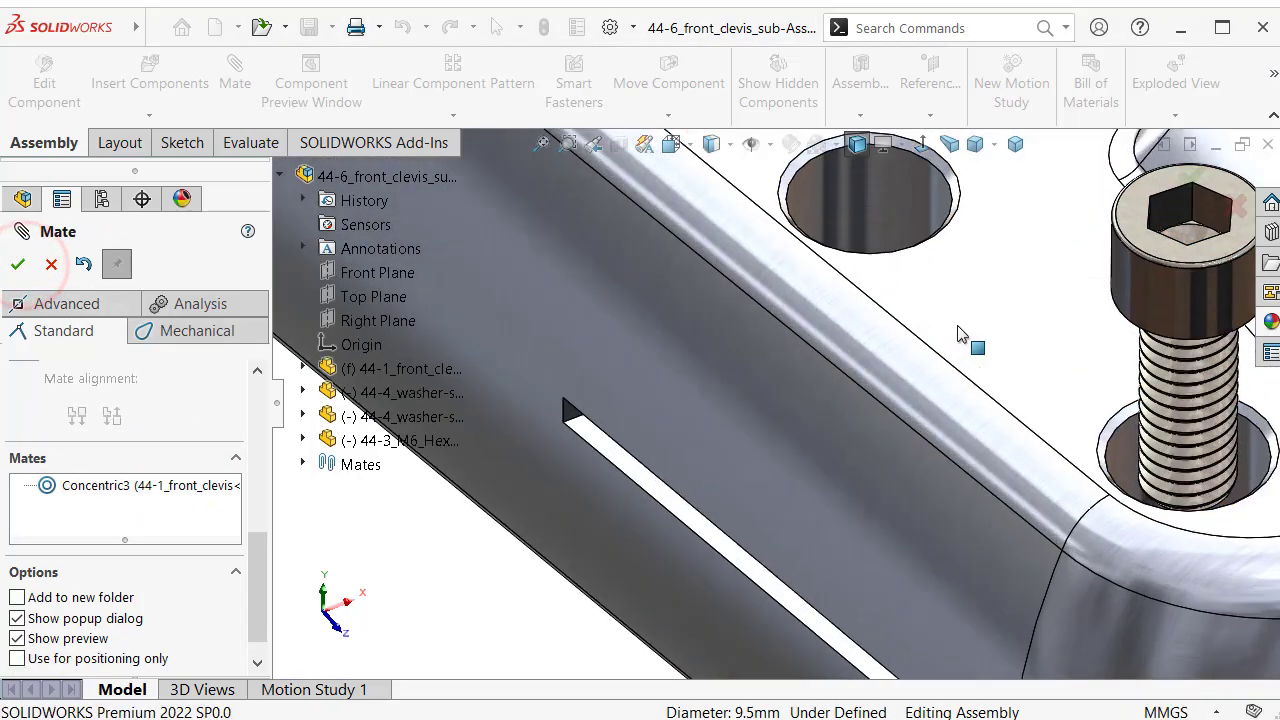
scroll(1035, 287, "down", 2)
scroll(1035, 287, "down", 2)
scroll(751, 374, "down", 3)
scroll(757, 289, "down", 2)
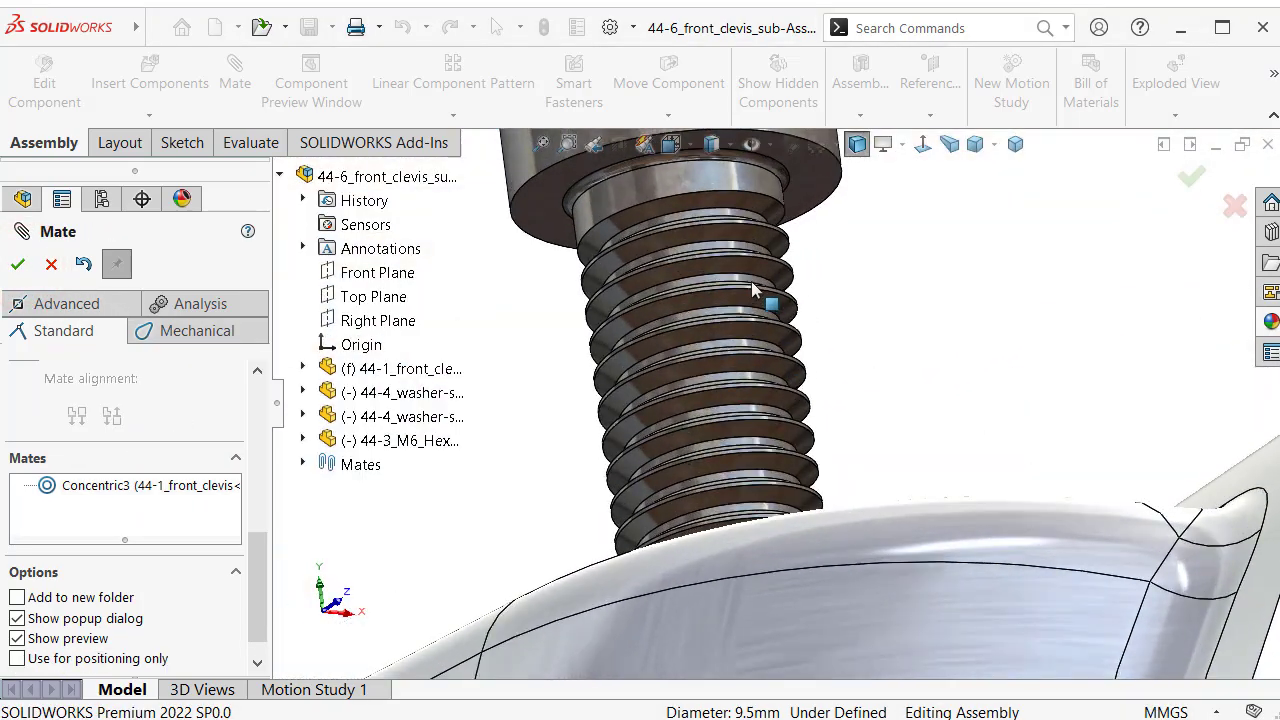
scroll(771, 287, "down", 2)
left_click(817, 291)
scroll(860, 334, "up", 2)
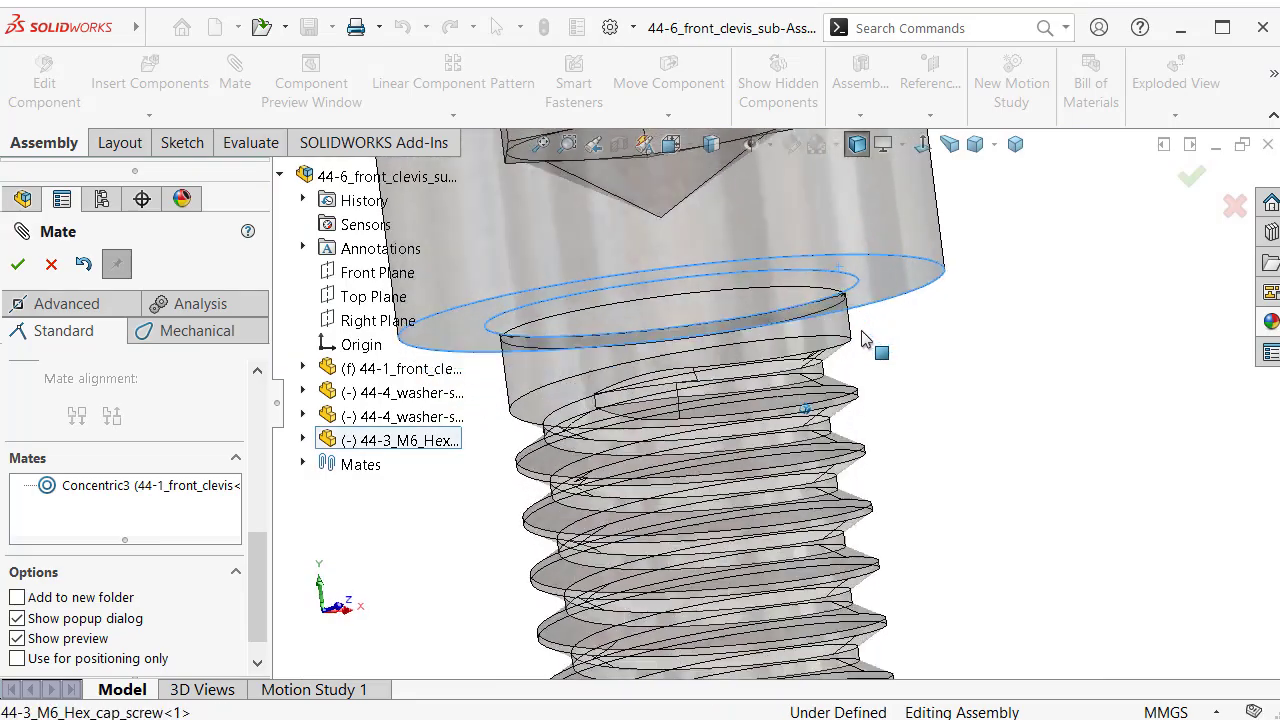
scroll(850, 380, "up", 2)
scroll(846, 393, "up", 2)
middle_click_drag(846, 393, 842, 410)
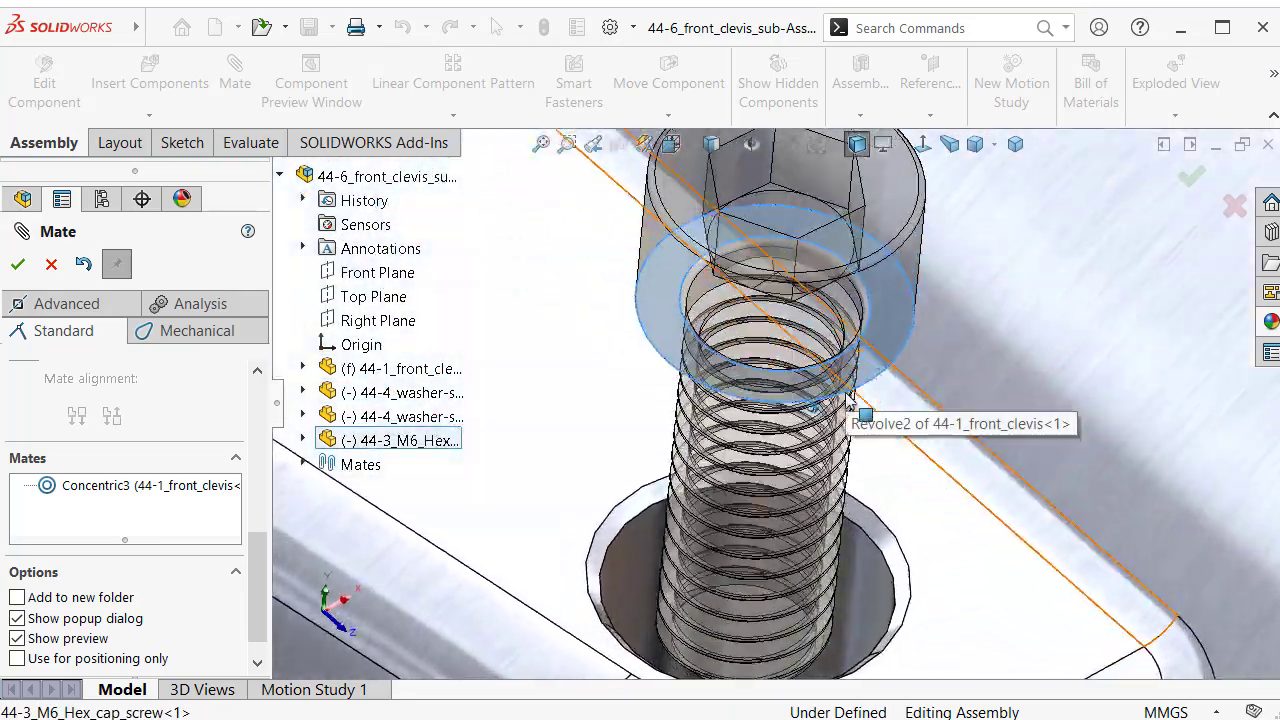
Seat the screw head coincident on the counterbore seat and close the mates.
scroll(835, 420, "up", 2)
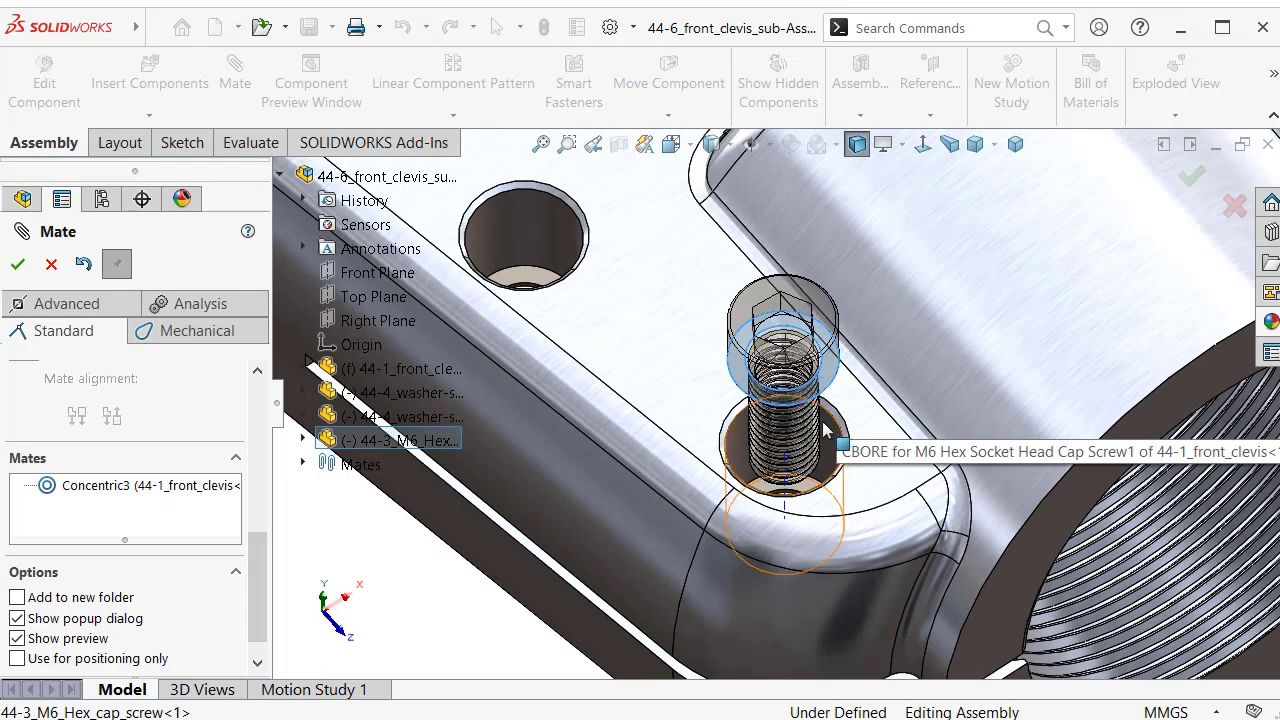
scroll(826, 430, "down", 2)
scroll(792, 513, "down", 2)
left_click(806, 502)
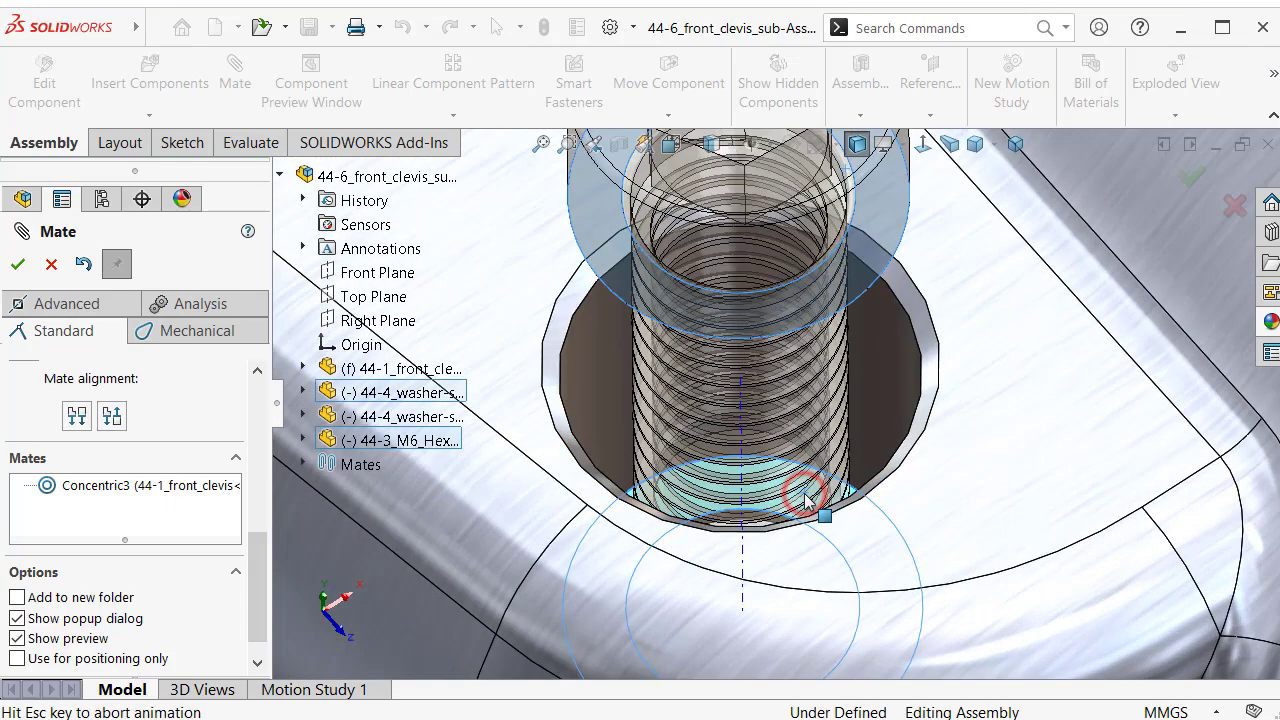
left_click(1077, 531)
scroll(1077, 531, "up", 3)
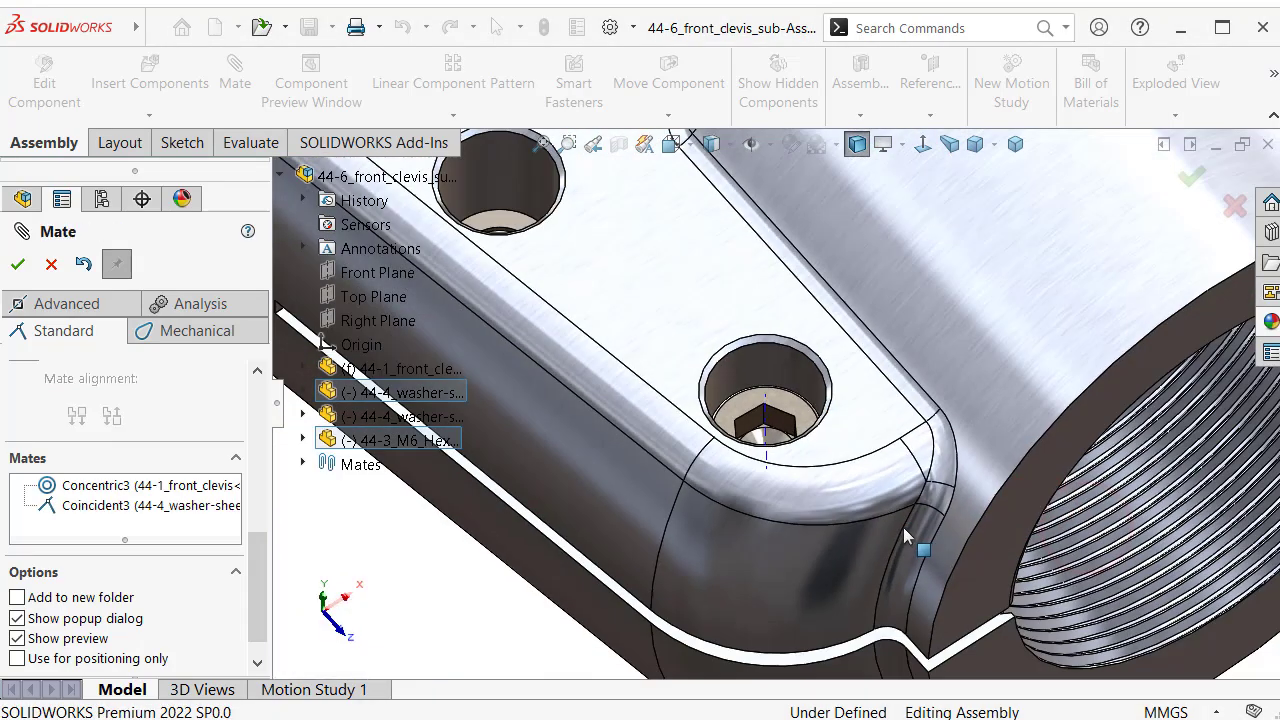
scroll(820, 295, "down", 2)
scroll(820, 295, "up", 2)
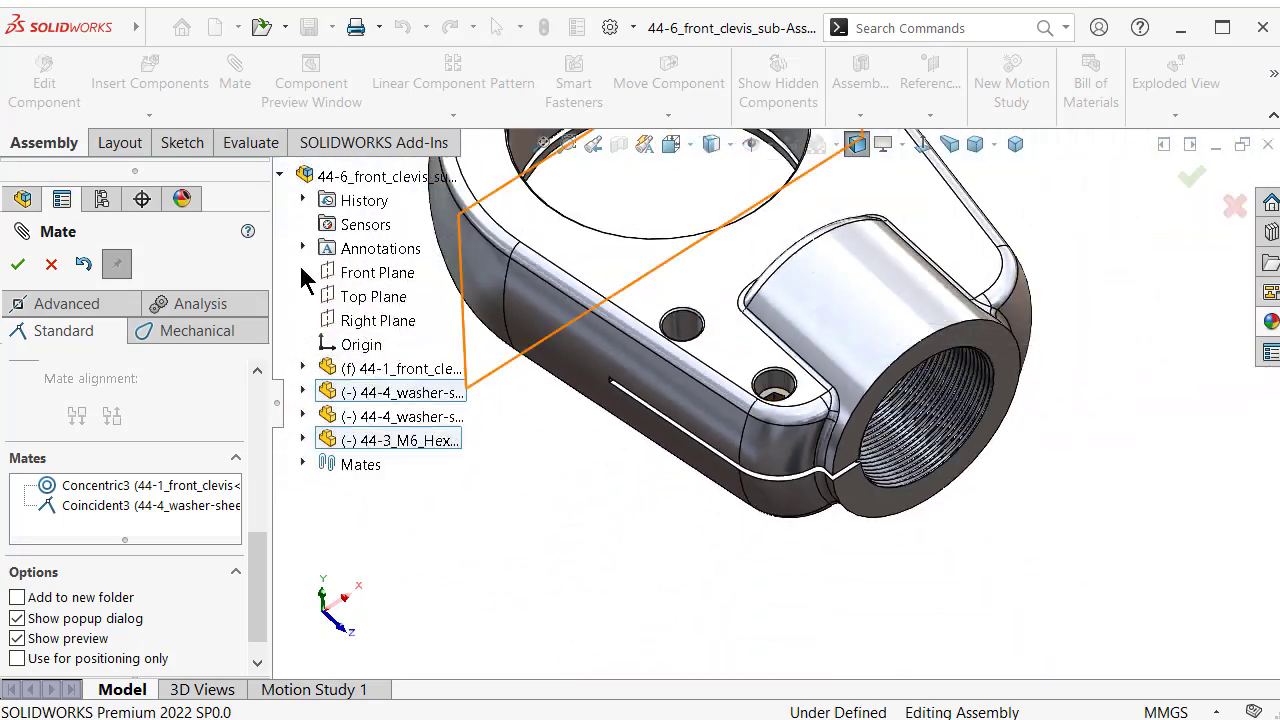
left_click(18, 264)
Make the clevis transparent and view the screw and washer side-on.
scroll(700, 480, "down", 3)
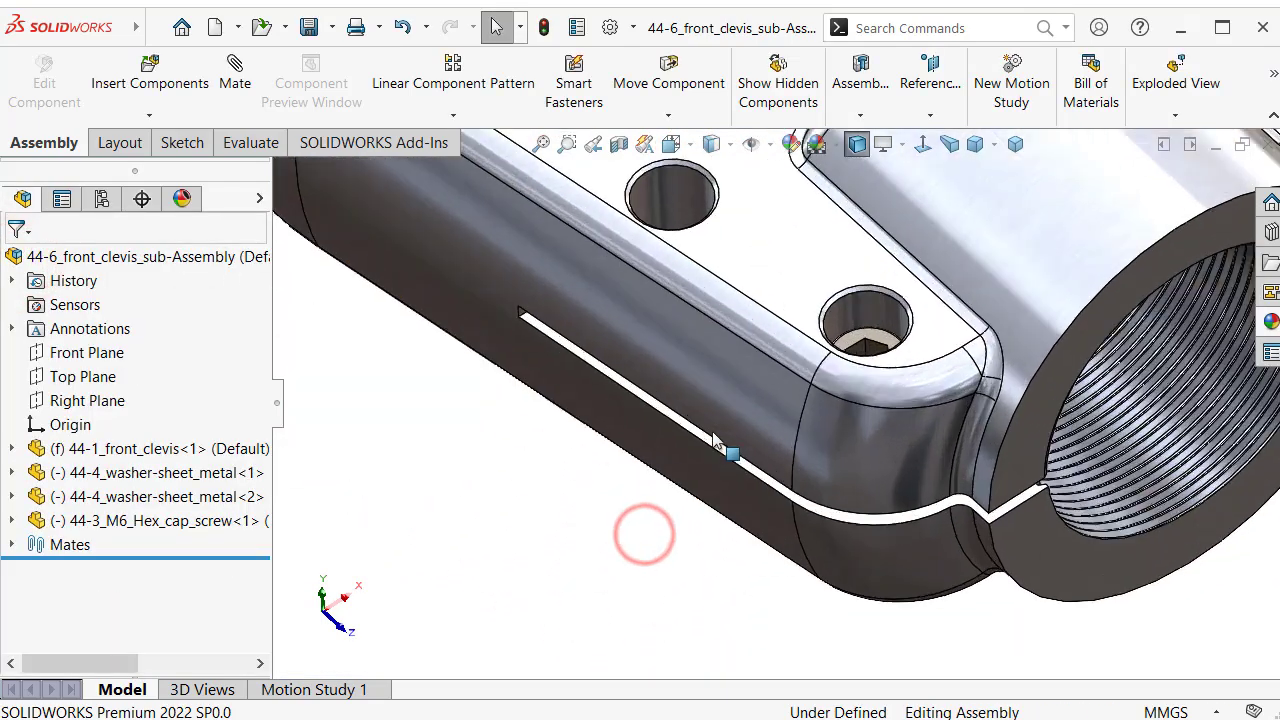
scroll(829, 417, "down", 2)
scroll(829, 417, "down", 2)
left_click(708, 397)
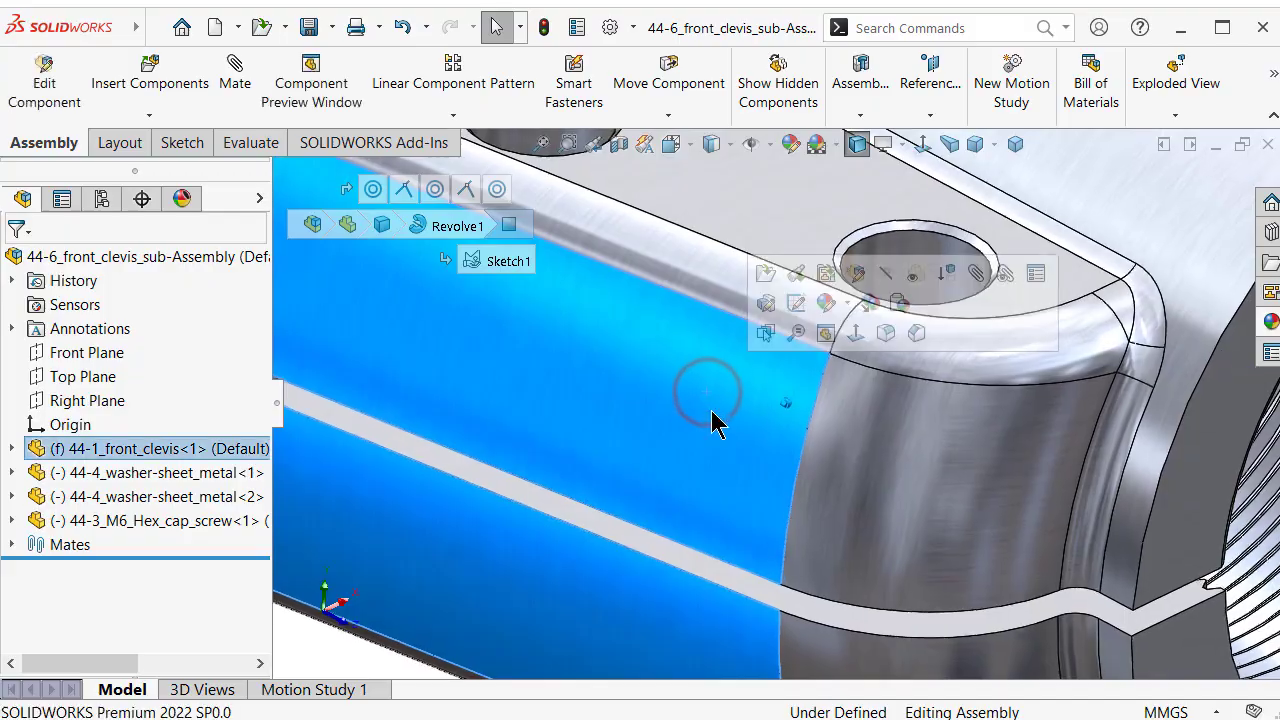
left_click(915, 275)
scroll(700, 500, "up", 2)
left_click(580, 612)
scroll(812, 465, "down", 3)
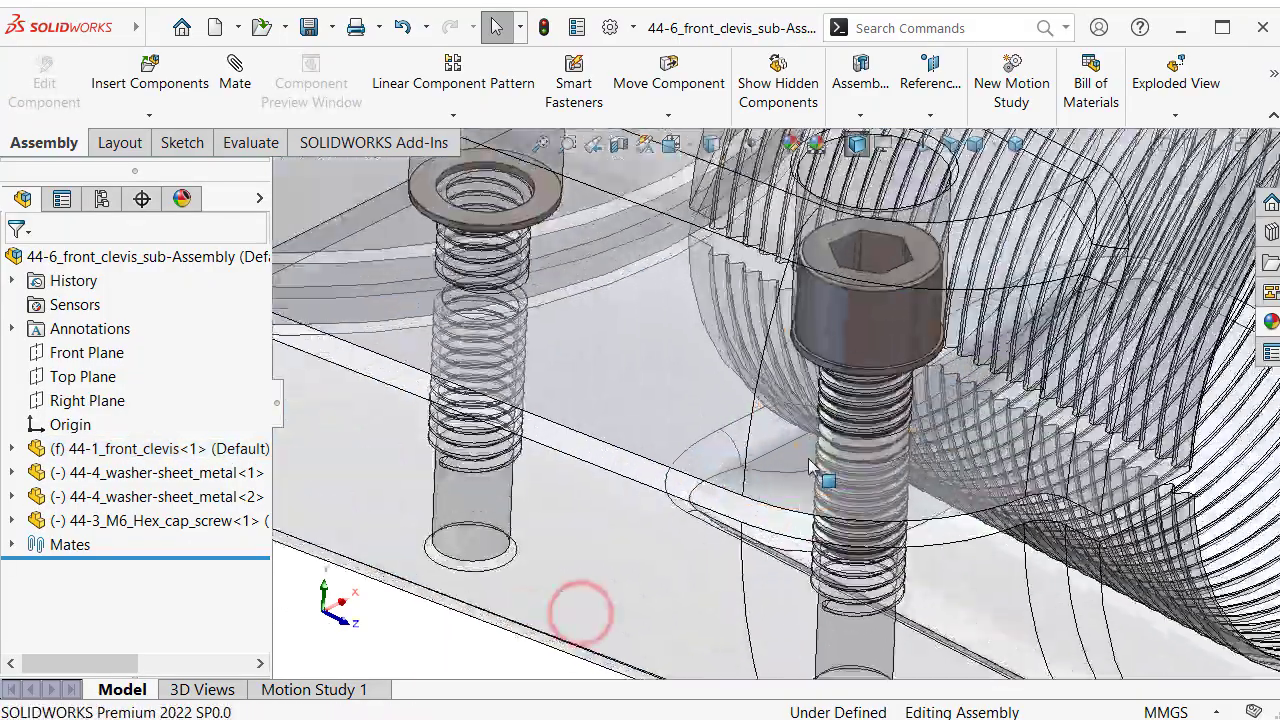
middle_click_drag(810, 465, 830, 430)
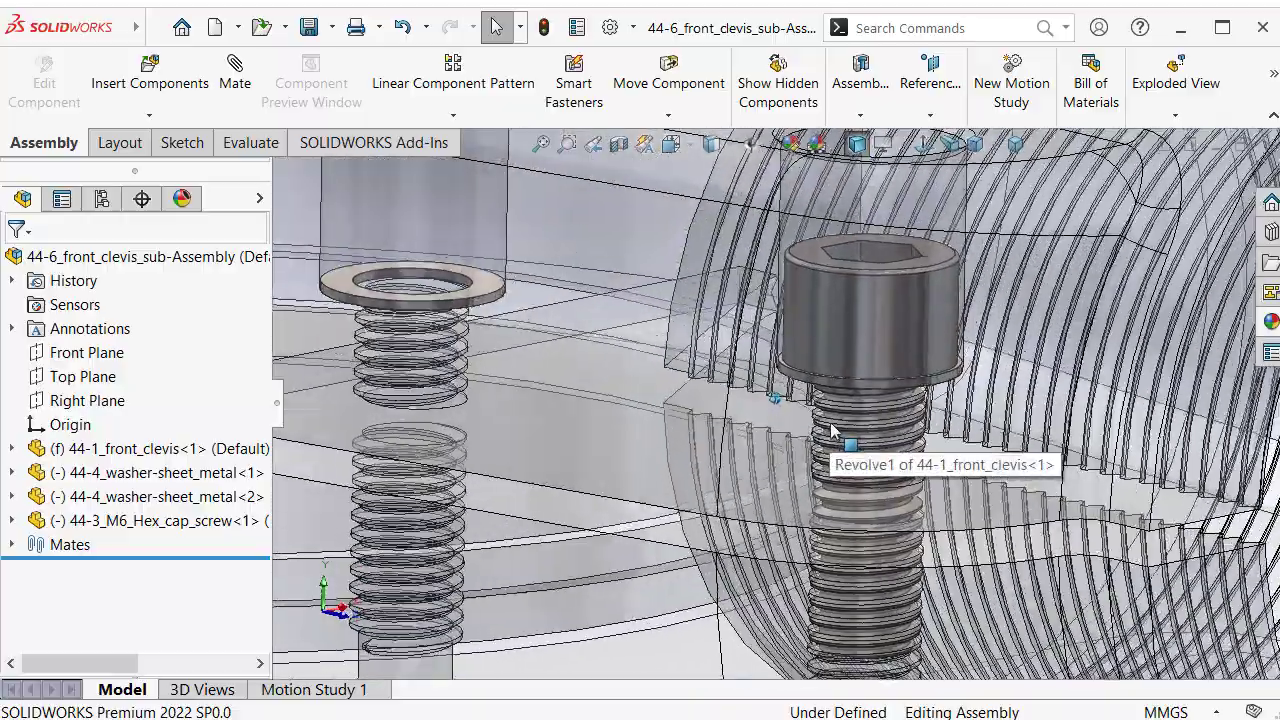
Drag the screw to confirm it is constrained, then fit the assembly in view.
scroll(830, 430, "down", 3)
scroll(893, 445, "down", 3)
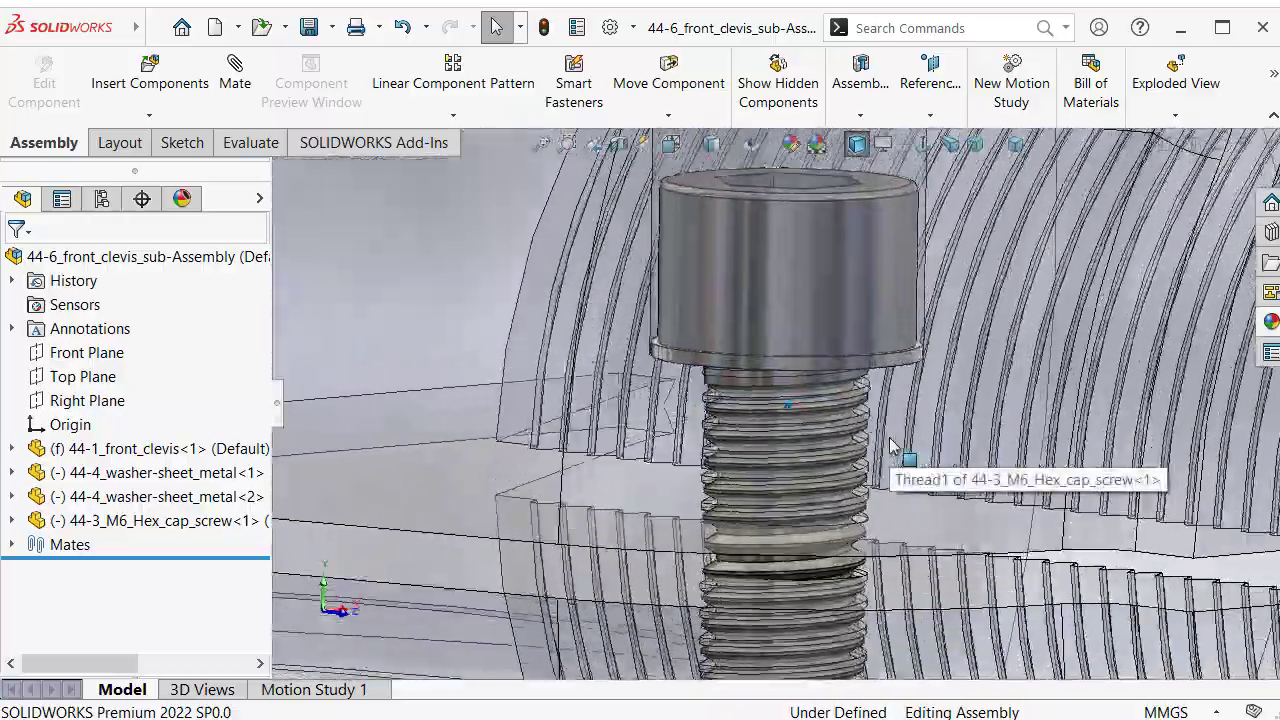
scroll(893, 445, "down", 2)
scroll(893, 445, "down", 2)
left_click(845, 240)
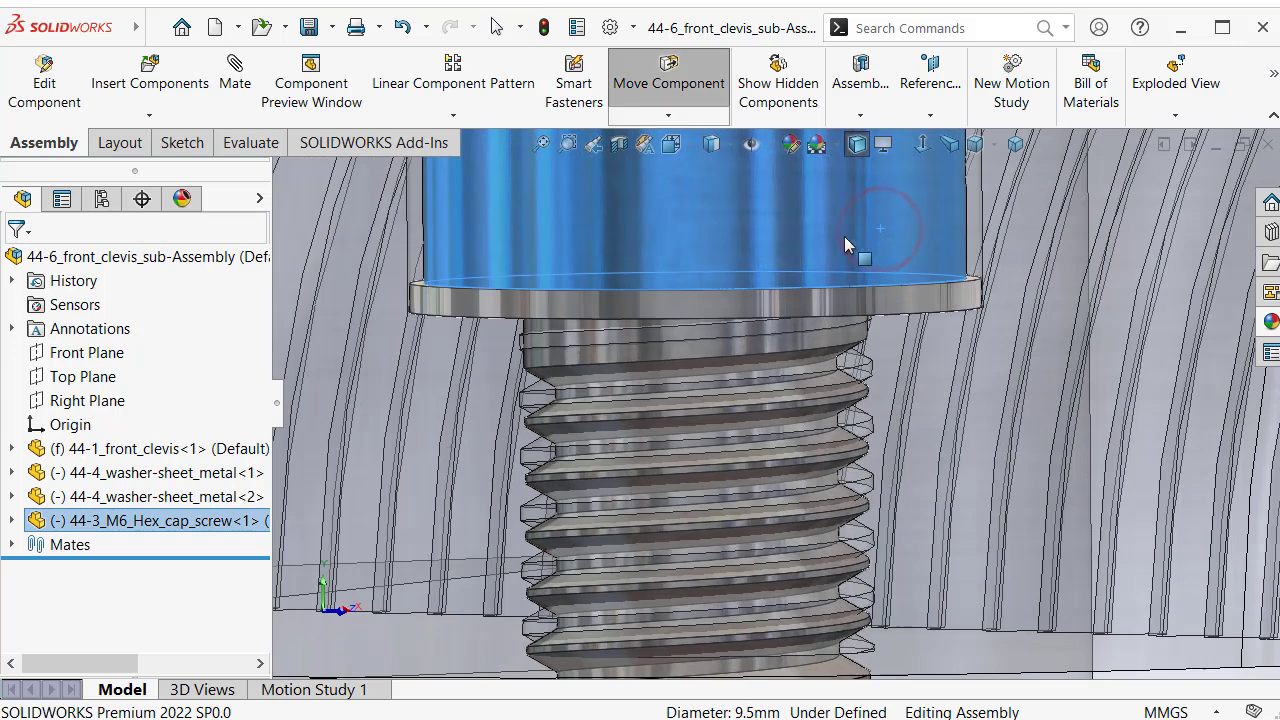
mouse_move(845, 240)
left_mouse_down()
mouse_move(813, 256)
mouse_move(521, 291)
left_mouse_up()
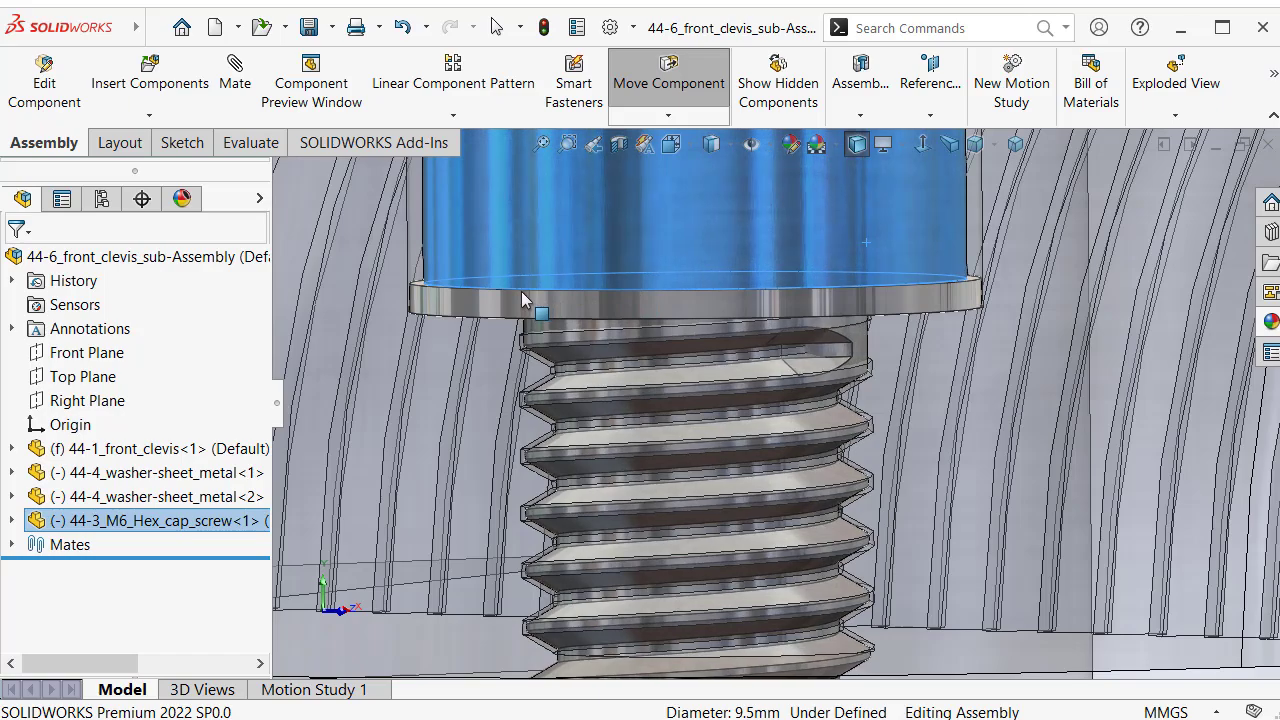
key("Escape")
key("f")
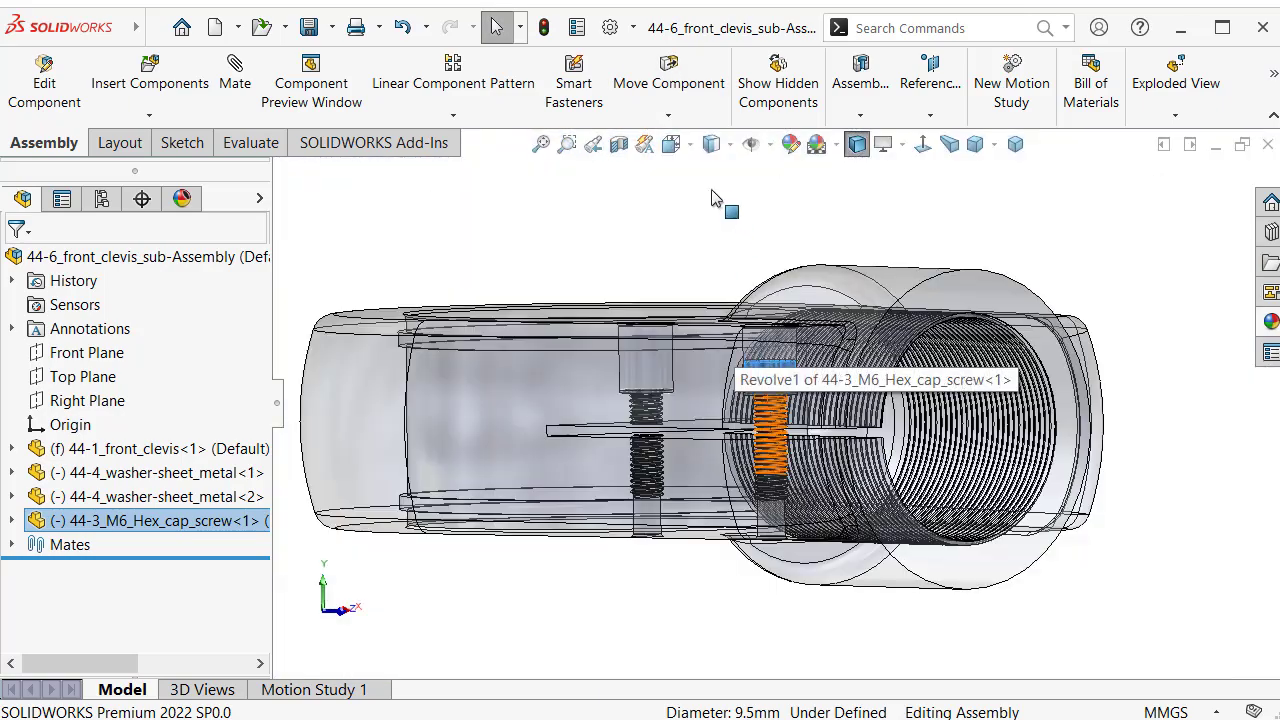
Switch to isometric view and make the front clevis opaque again.
left_click(700, 177)
key("ctrl+7")
left_click(985, 262)
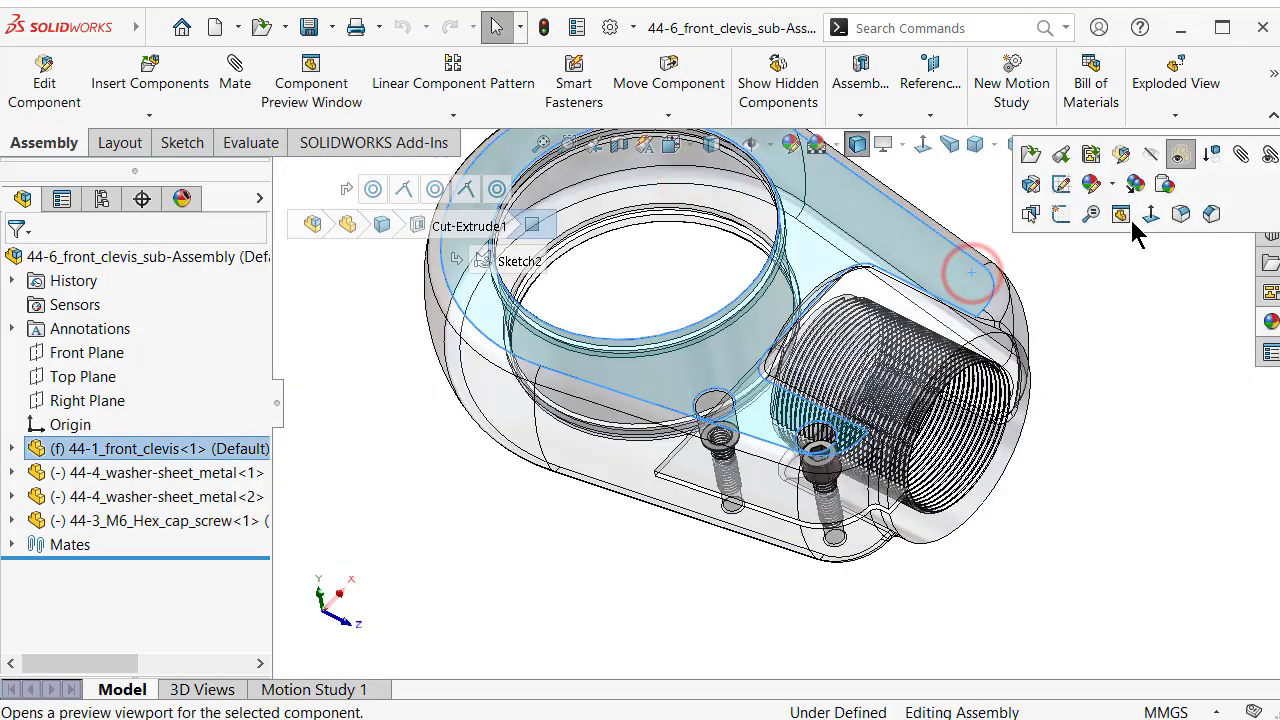
left_click(1180, 170)
scroll(1143, 206, "down", 5)
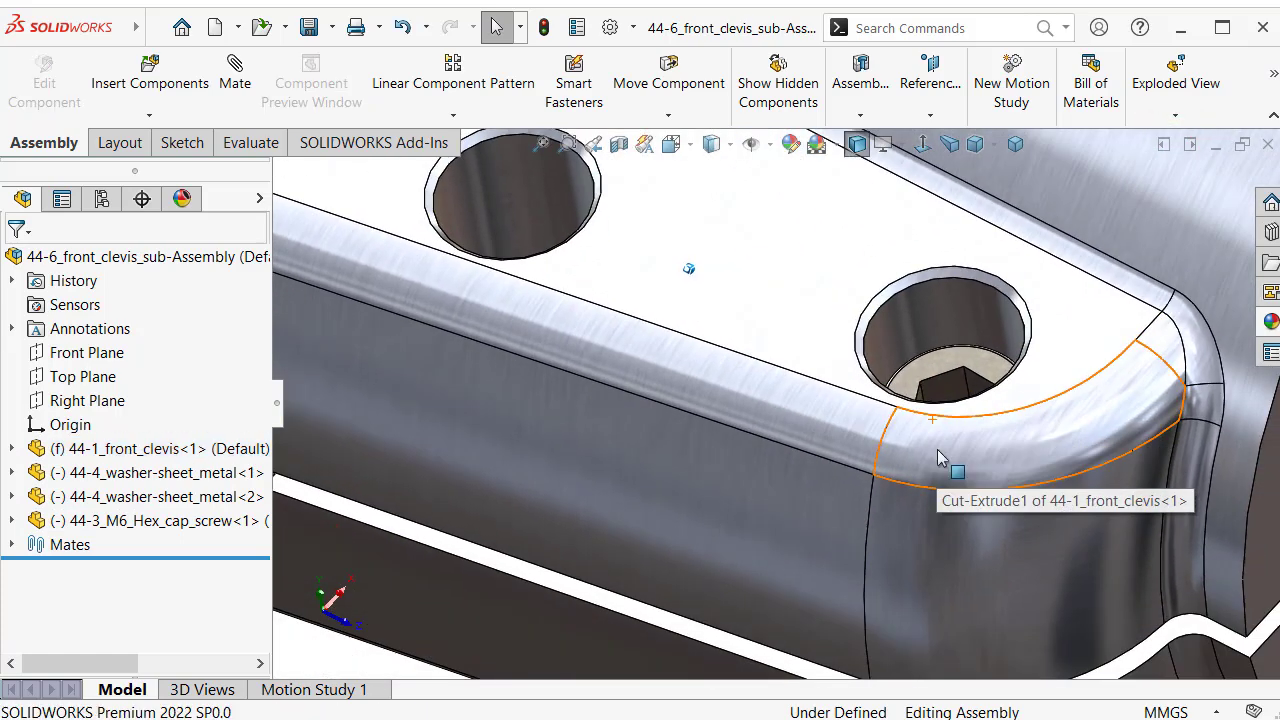
middle_click_drag(940, 458, 937, 360)
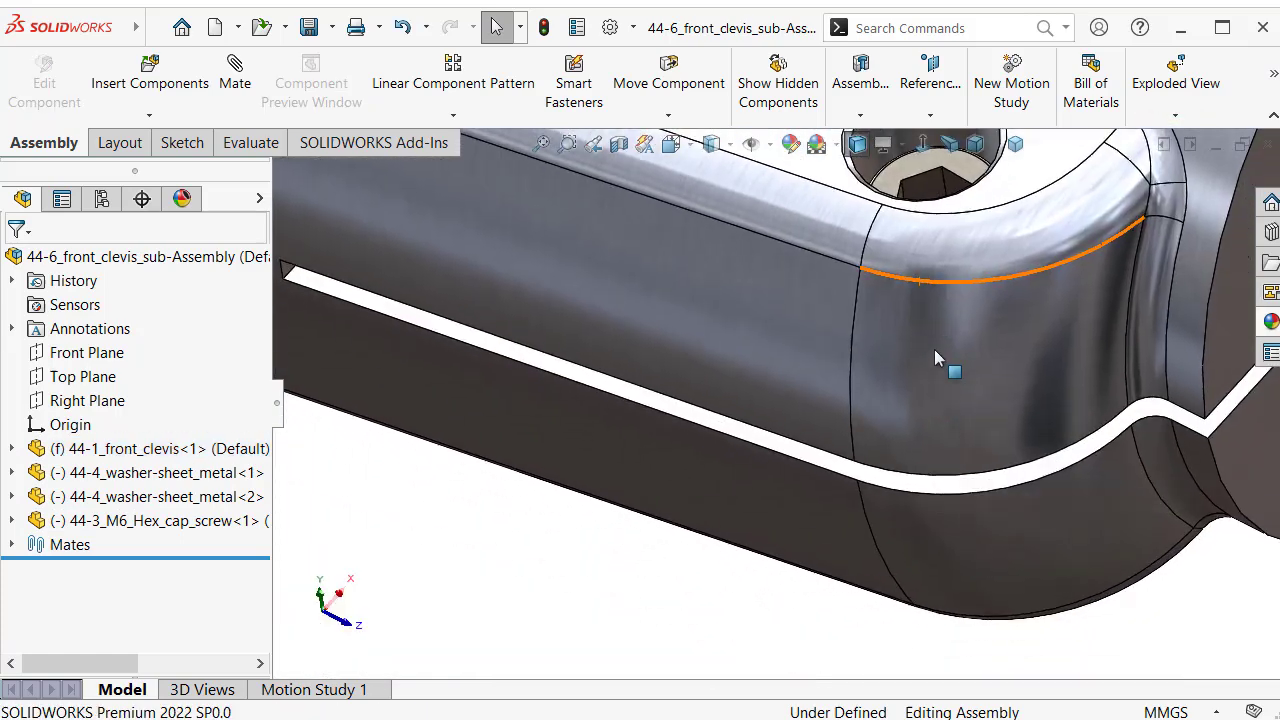
Copy the M6 hex cap screw with mates, using the empty clevis hole and washer faces as references.
right_click(918, 172)
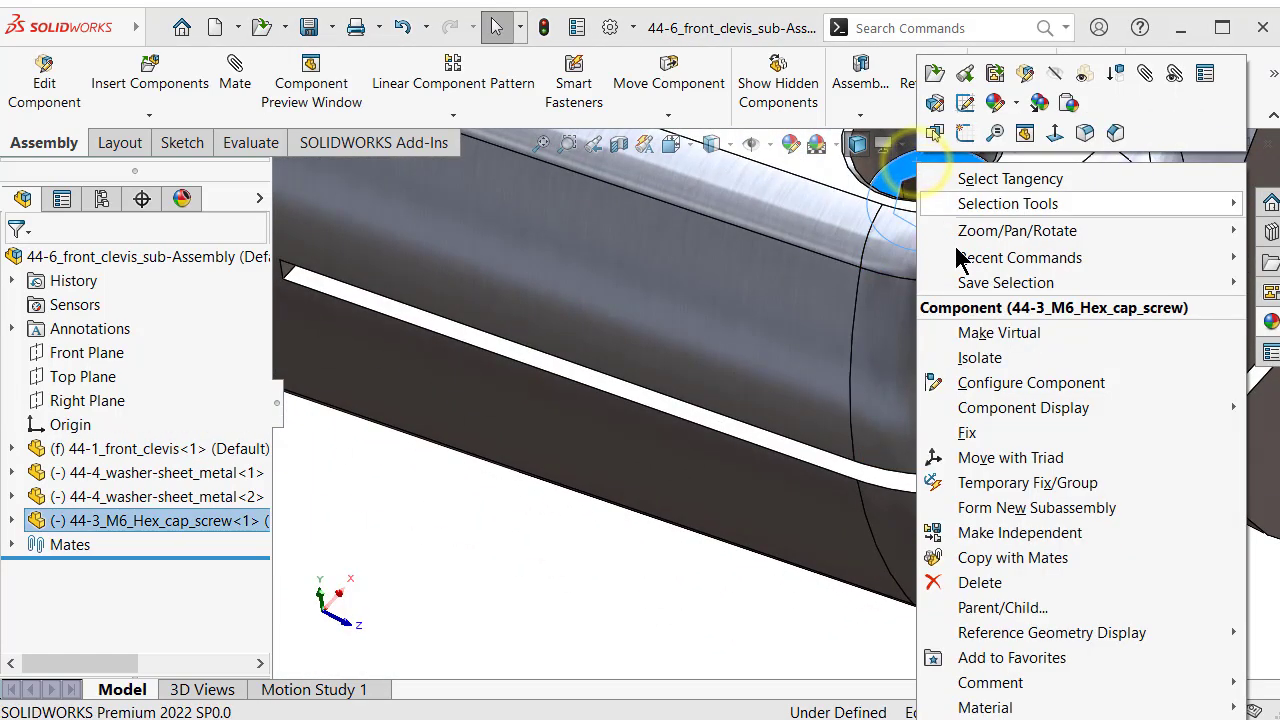
left_click(1032, 558)
mouse_move(775, 417)
middle_mouse_down()
mouse_move(791, 409)
mouse_move(794, 343)
mouse_move(745, 335)
mouse_move(737, 306)
middle_mouse_up()
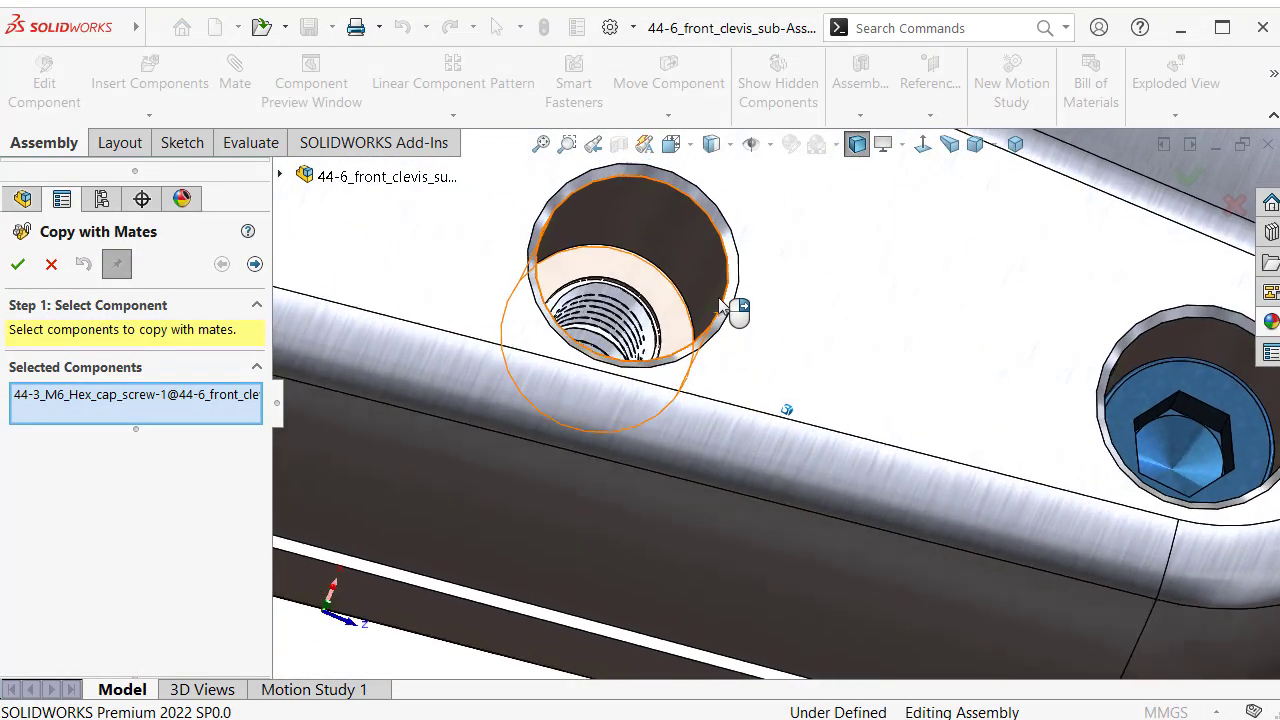
left_click(255, 264)
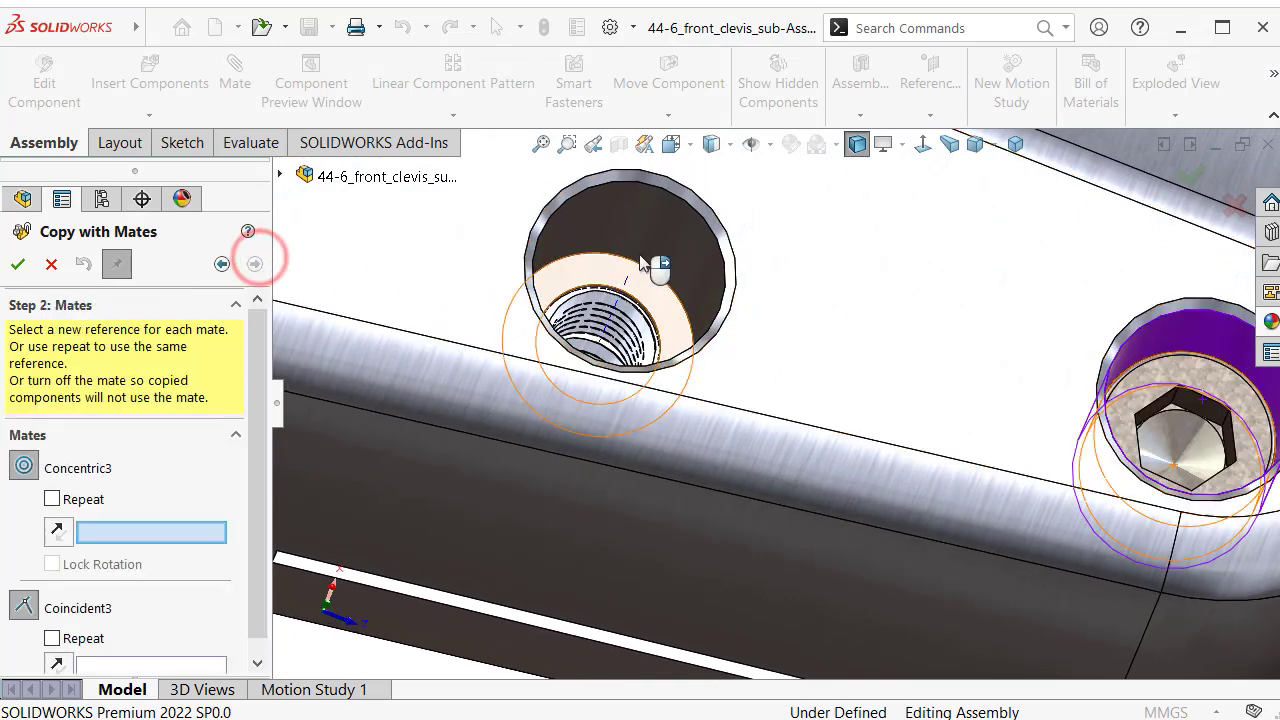
left_click(677, 242)
scroll(650, 274, "down", 3)
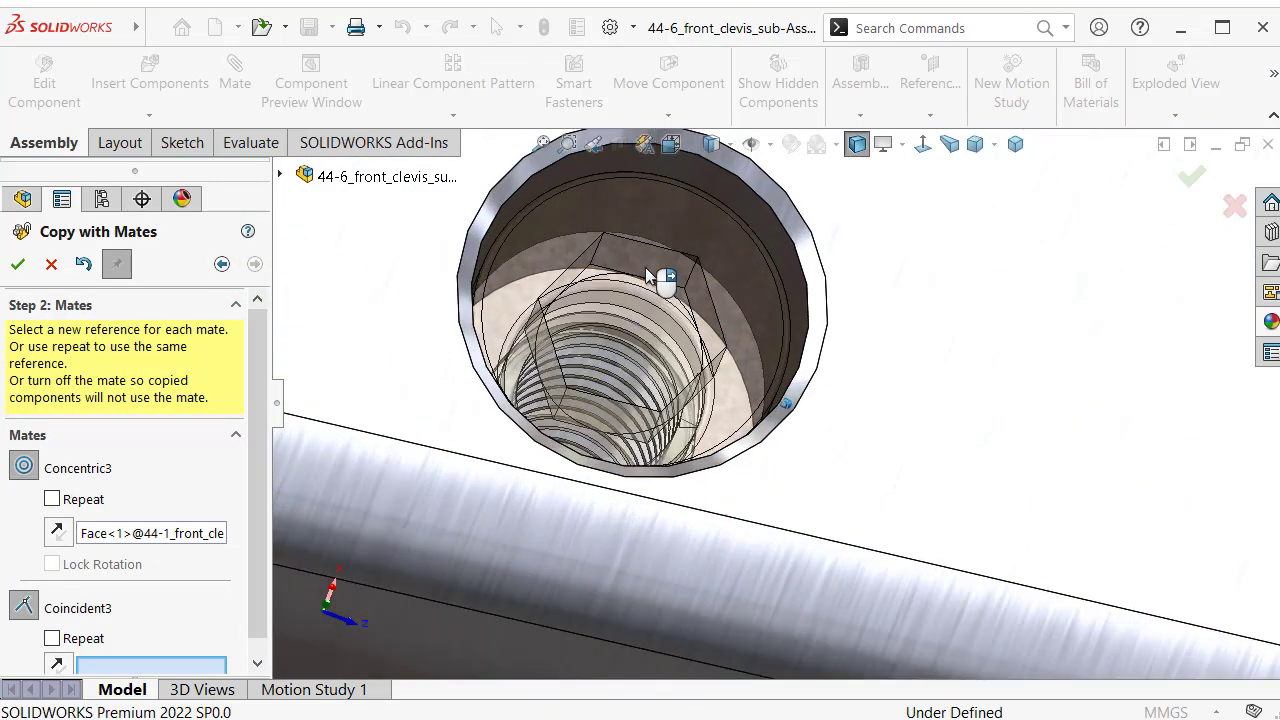
scroll(706, 323, "up", 1)
mouse_move(704, 323)
middle_mouse_down()
mouse_move(717, 380)
mouse_move(688, 336)
middle_mouse_up()
scroll(714, 380, "up", 2)
scroll(688, 318, "down", 3)
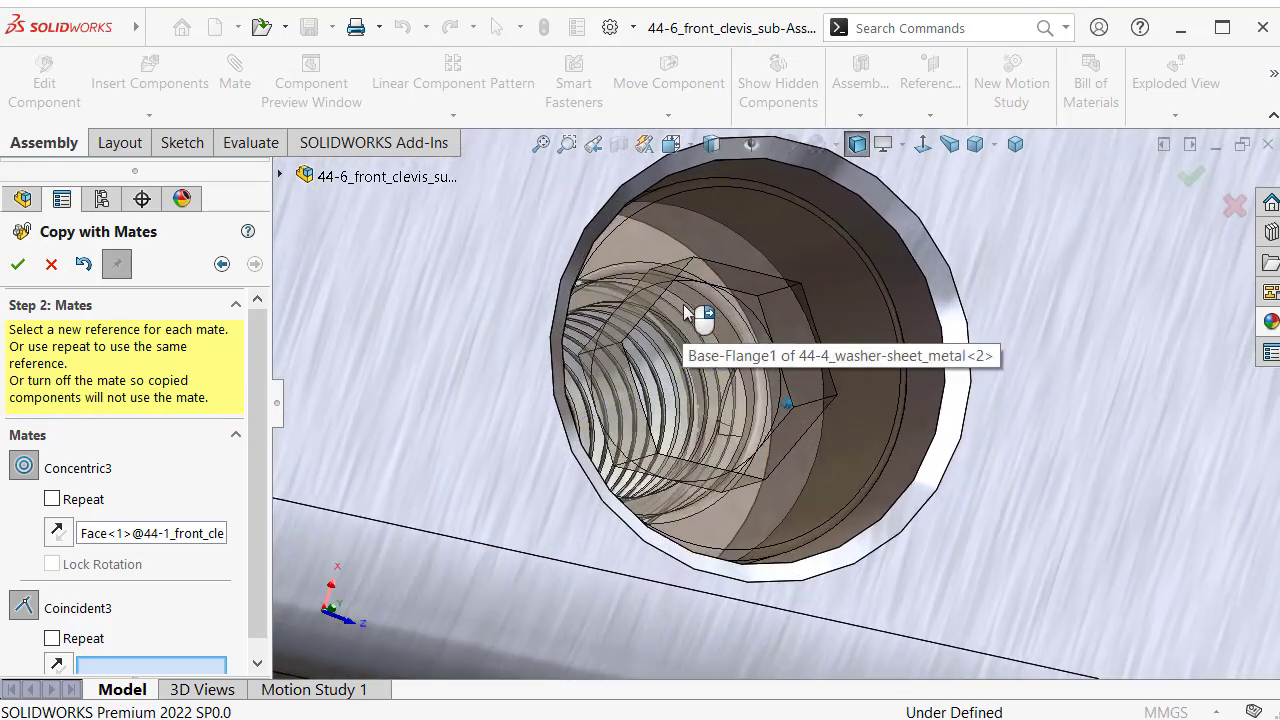
scroll(690, 285, "up", 1)
left_click_drag(866, 214, 864, 215)
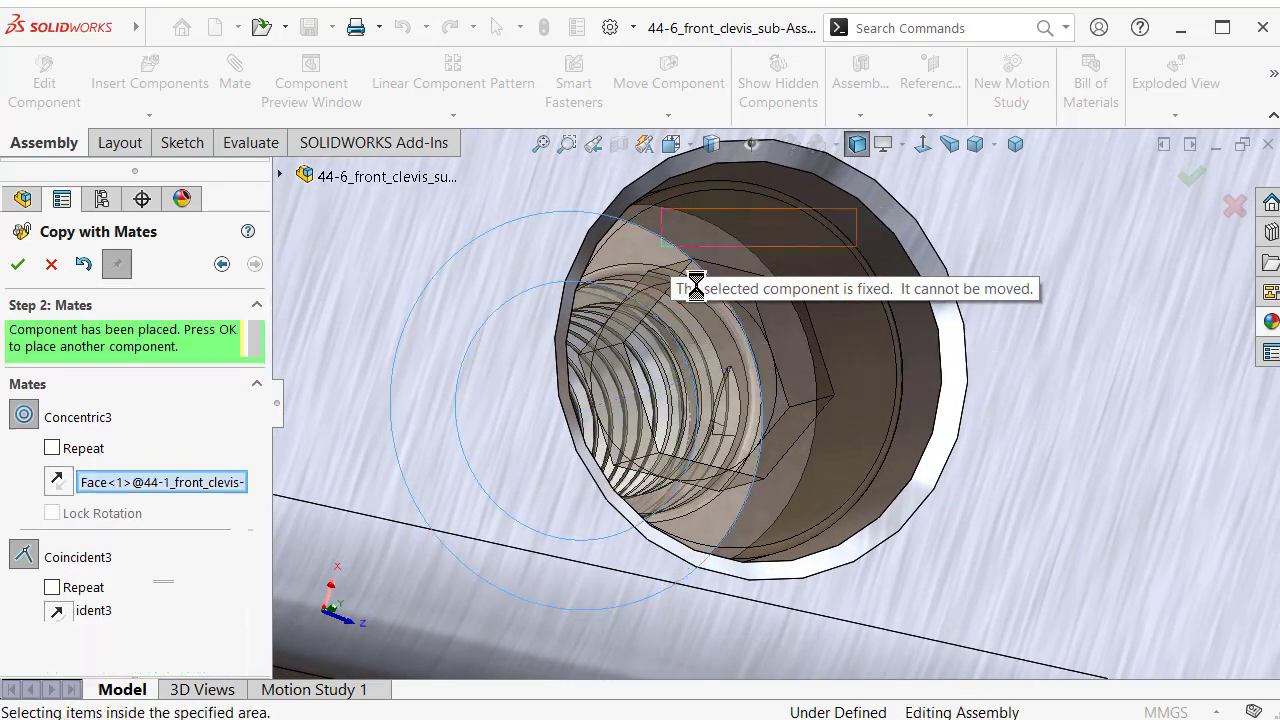
scroll(690, 307, "up", 3)
scroll(702, 316, "up", 3)
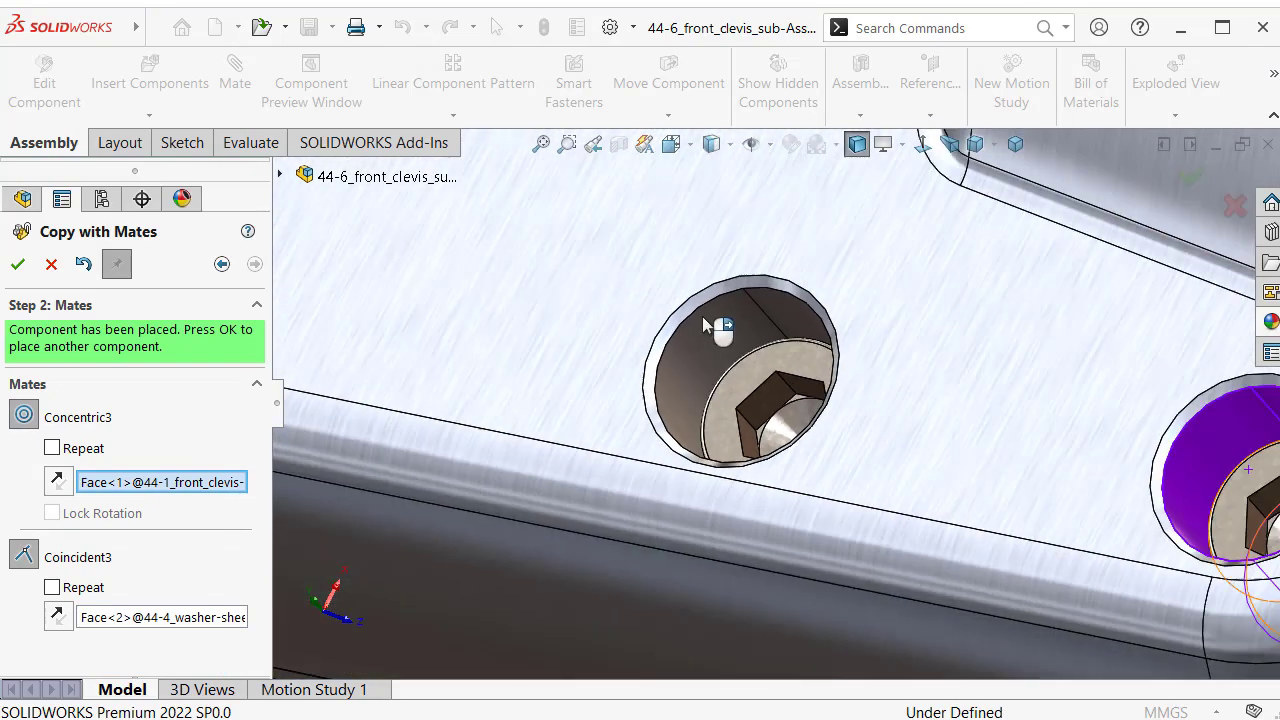
scroll(704, 490, "up", 1)
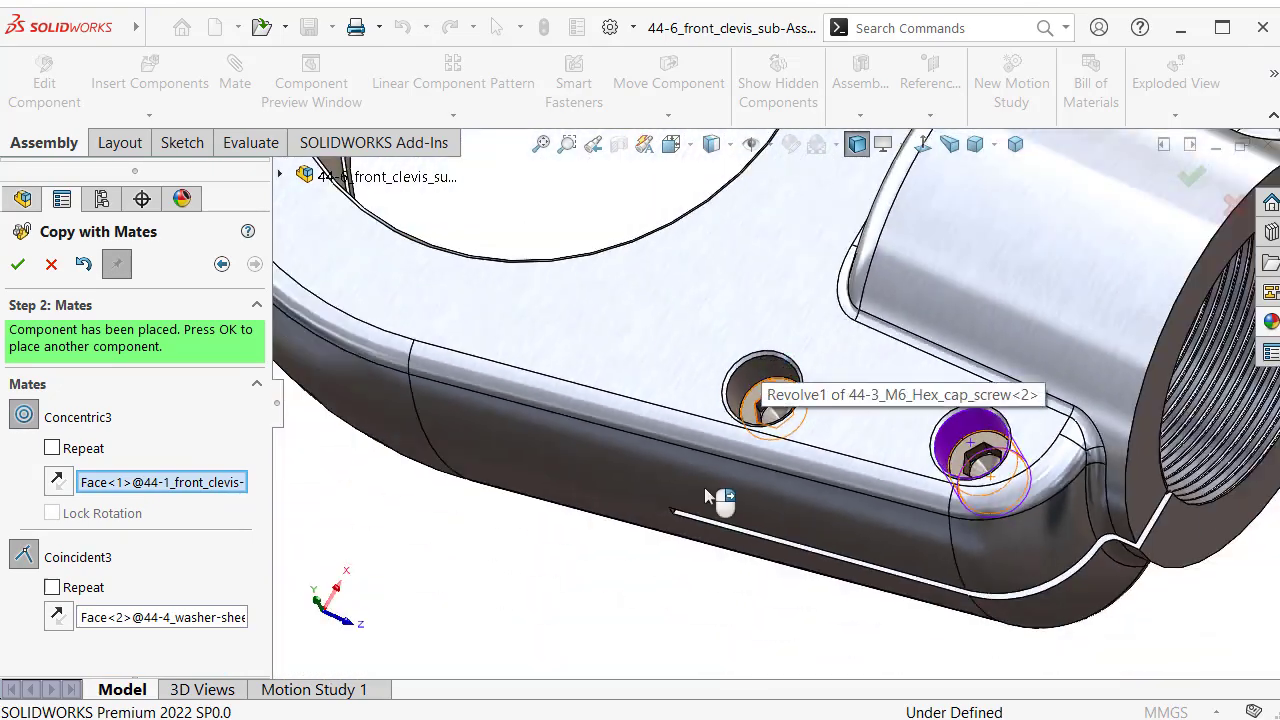
left_click(20, 265)
Reassign the washer face for Coincident3 and hole face for Concentric3, then finish the screw copy.
scroll(746, 385, "down", 2)
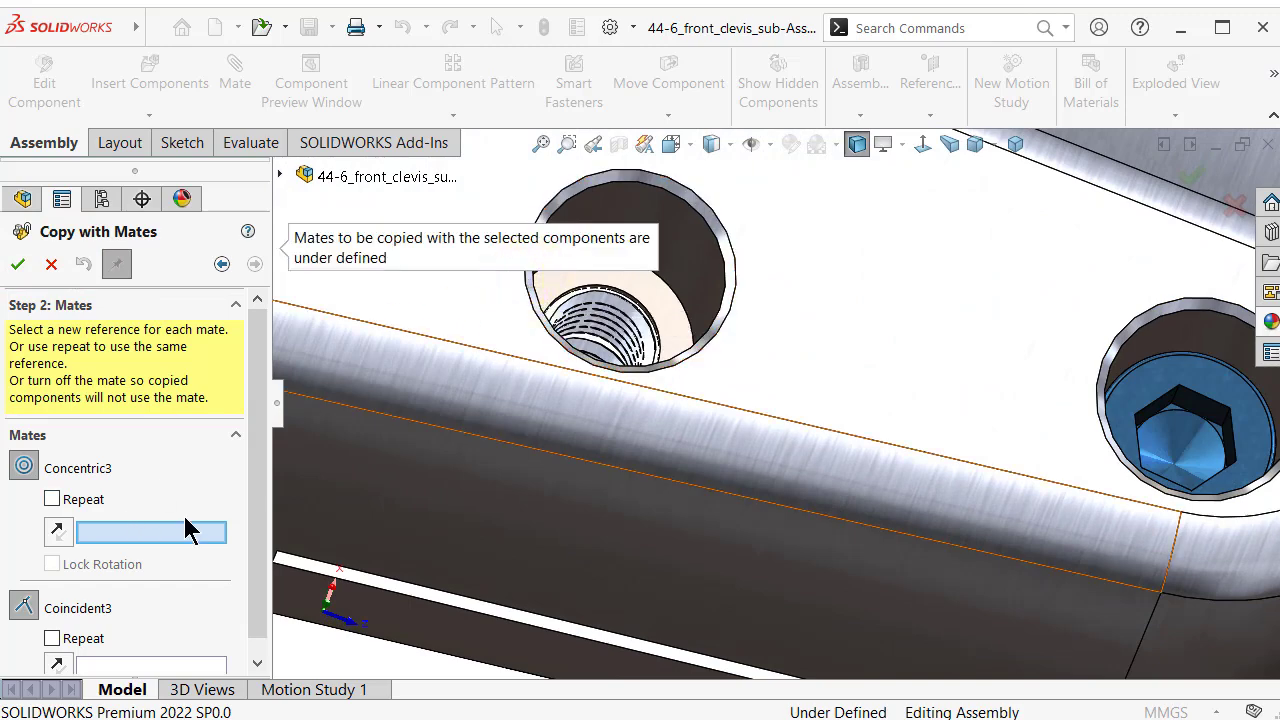
left_click(173, 664)
left_click(660, 318)
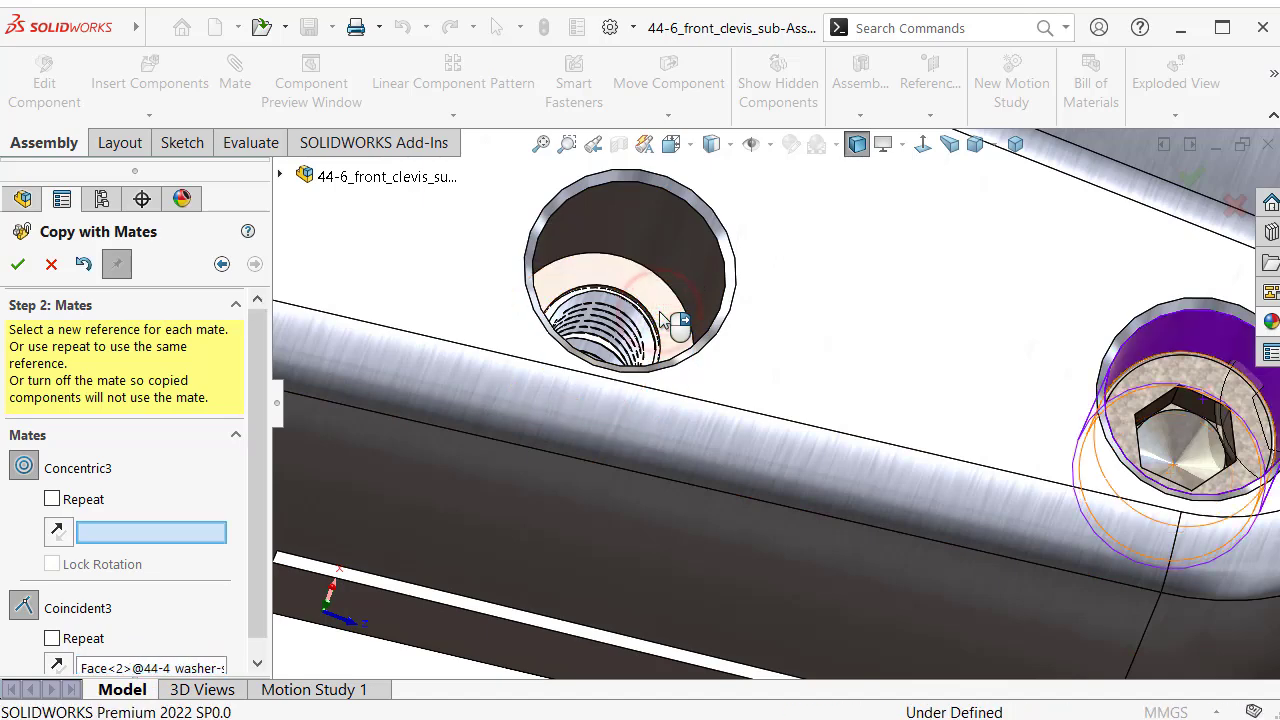
left_click(655, 218)
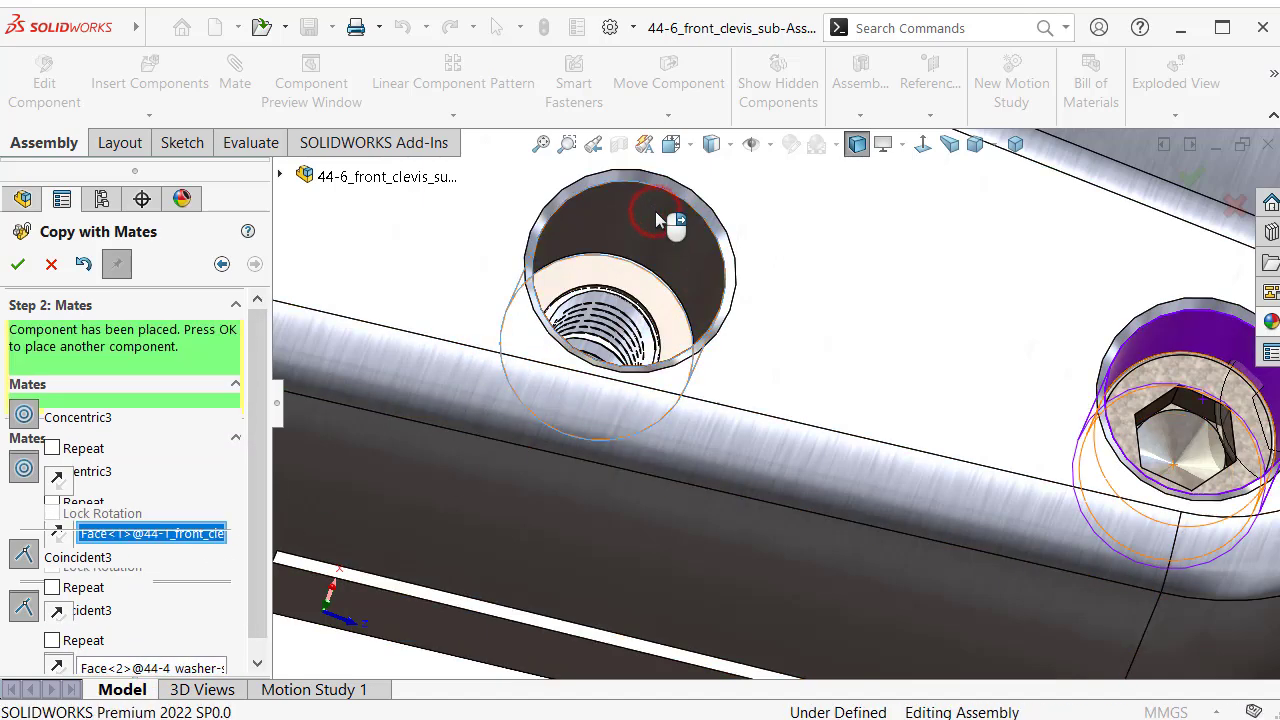
left_click(50, 264)
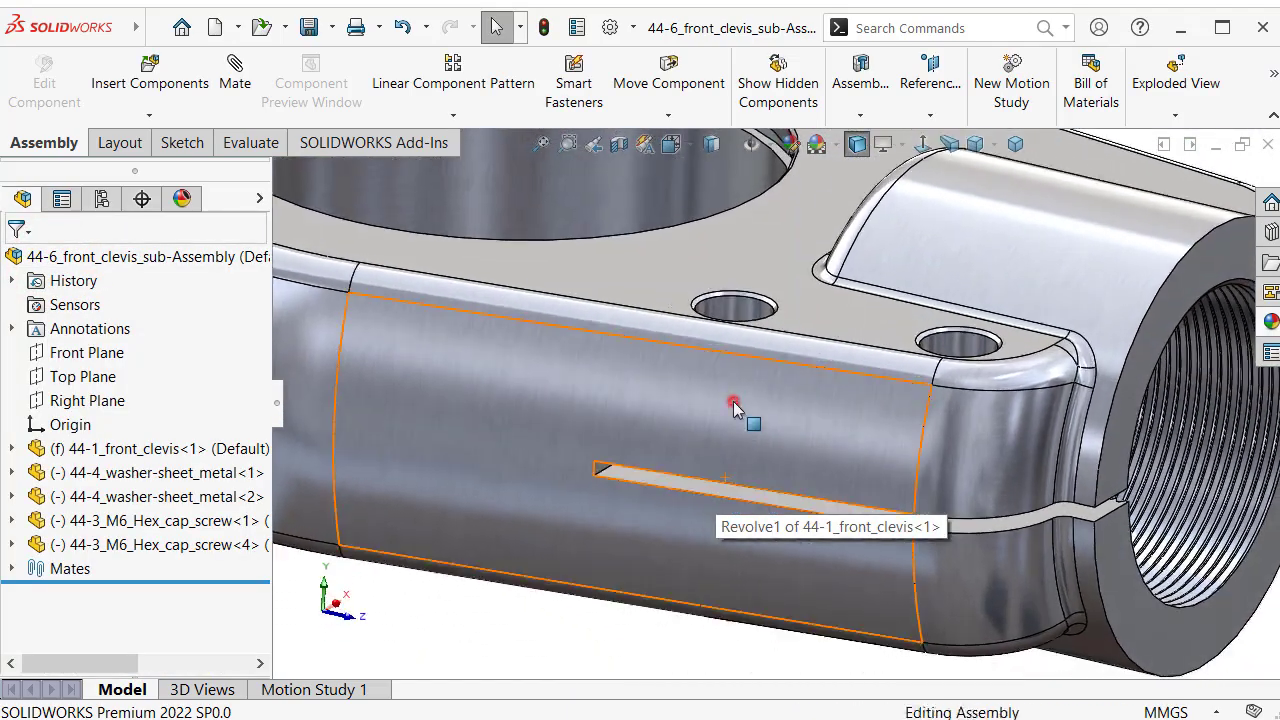
left_click(735, 402)
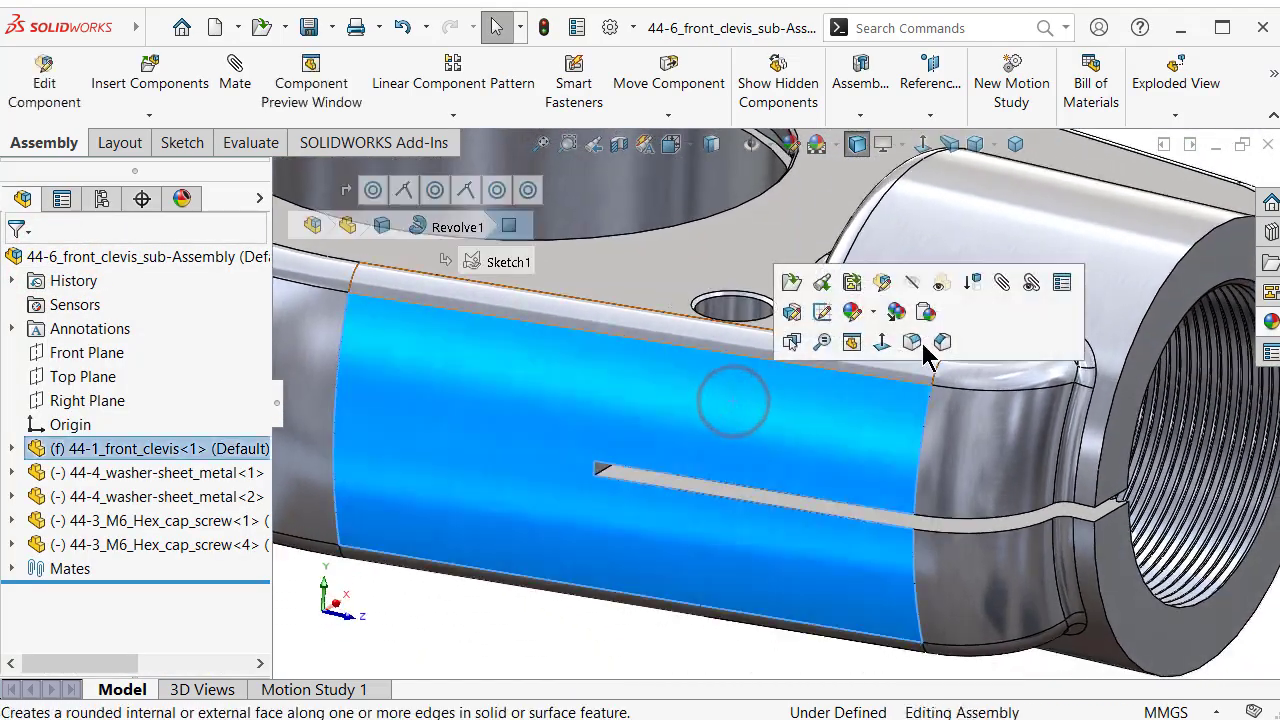
left_click(941, 287)
left_click(503, 665)
scroll(765, 371, "down", 10)
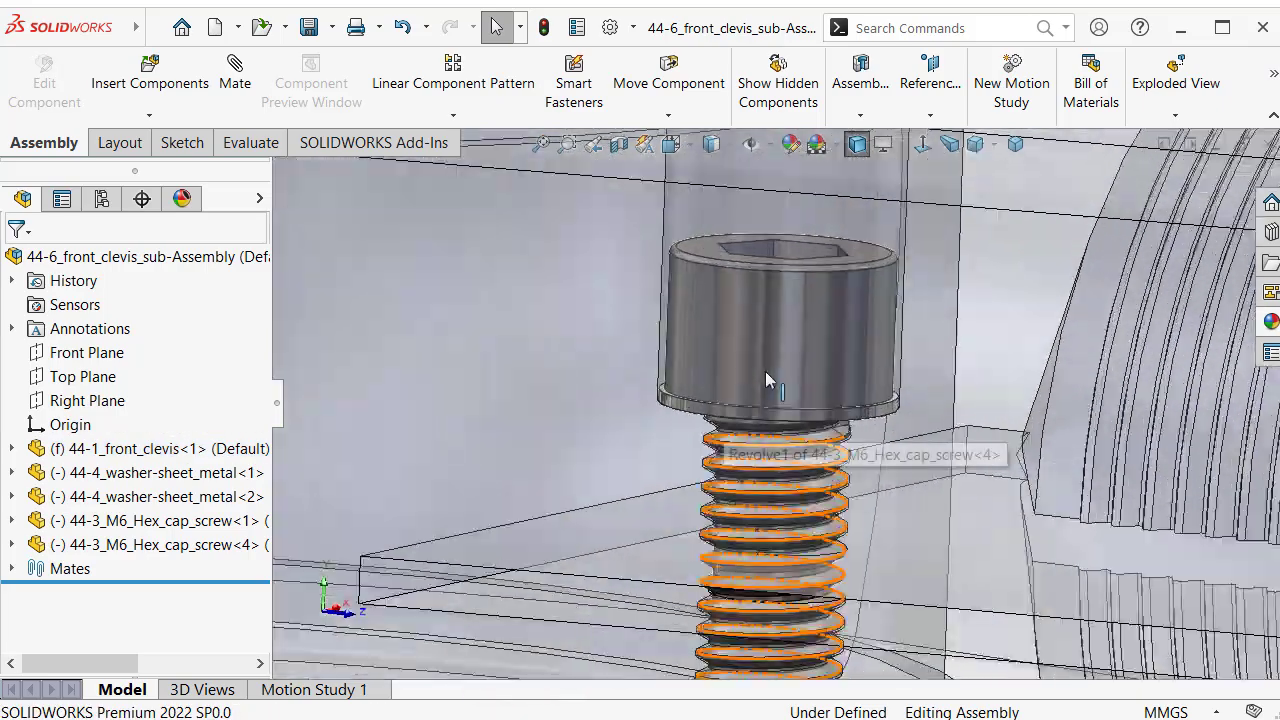
scroll(846, 416, "up", 3)
scroll(840, 480, "up", 3)
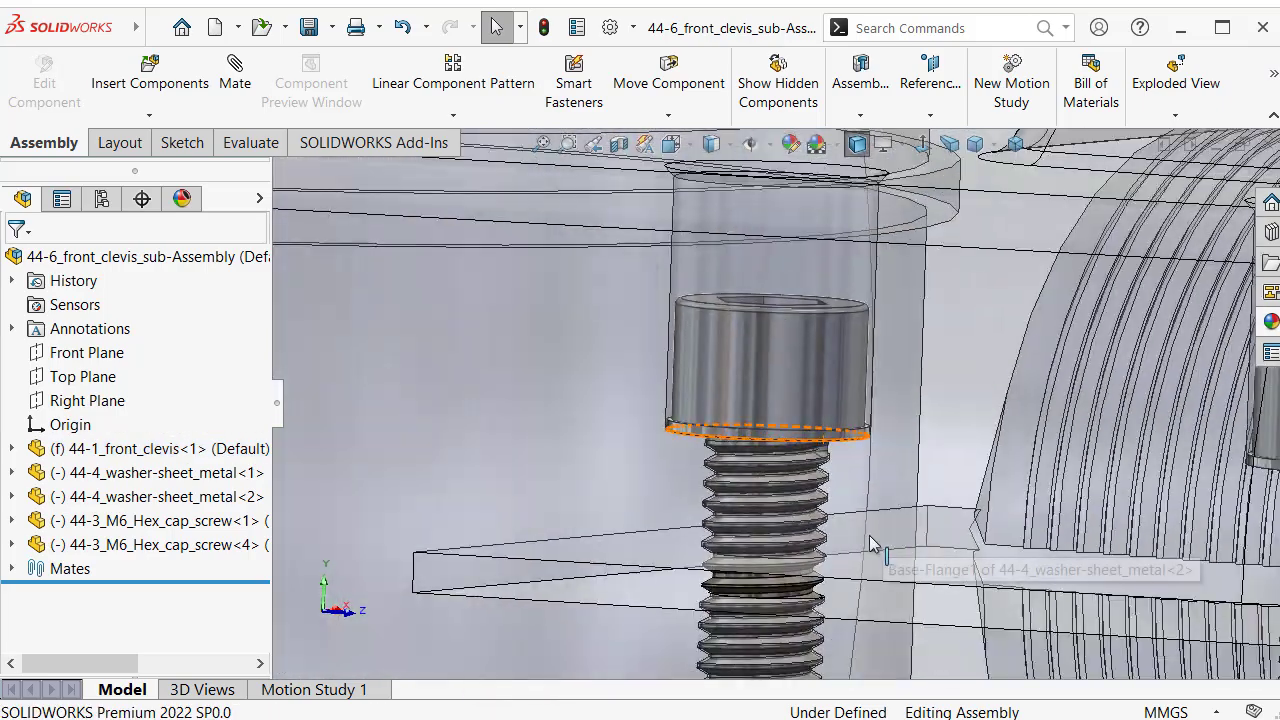
scroll(838, 587, "up", 3)
scroll(838, 587, "up", 3)
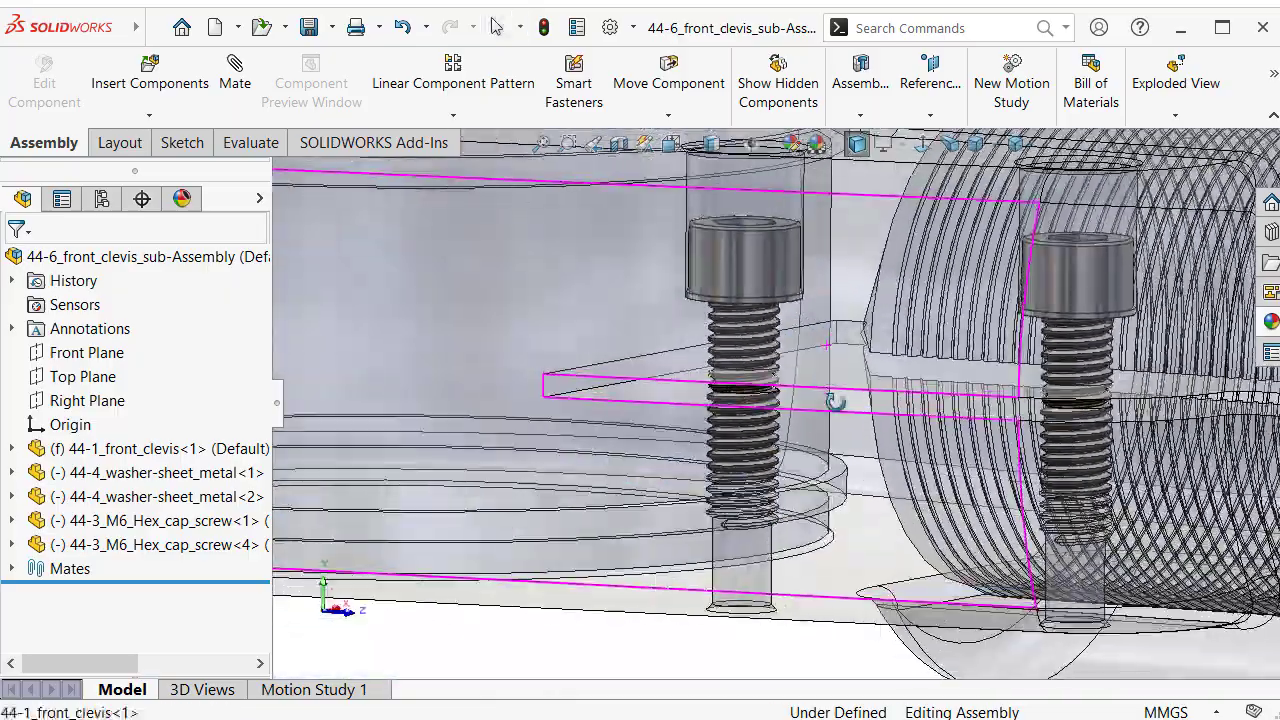
mouse_move(838, 587)
middle_mouse_down()
mouse_move(823, 268)
mouse_move(810, 240)
middle_mouse_up()
scroll(823, 268, "up", 5)
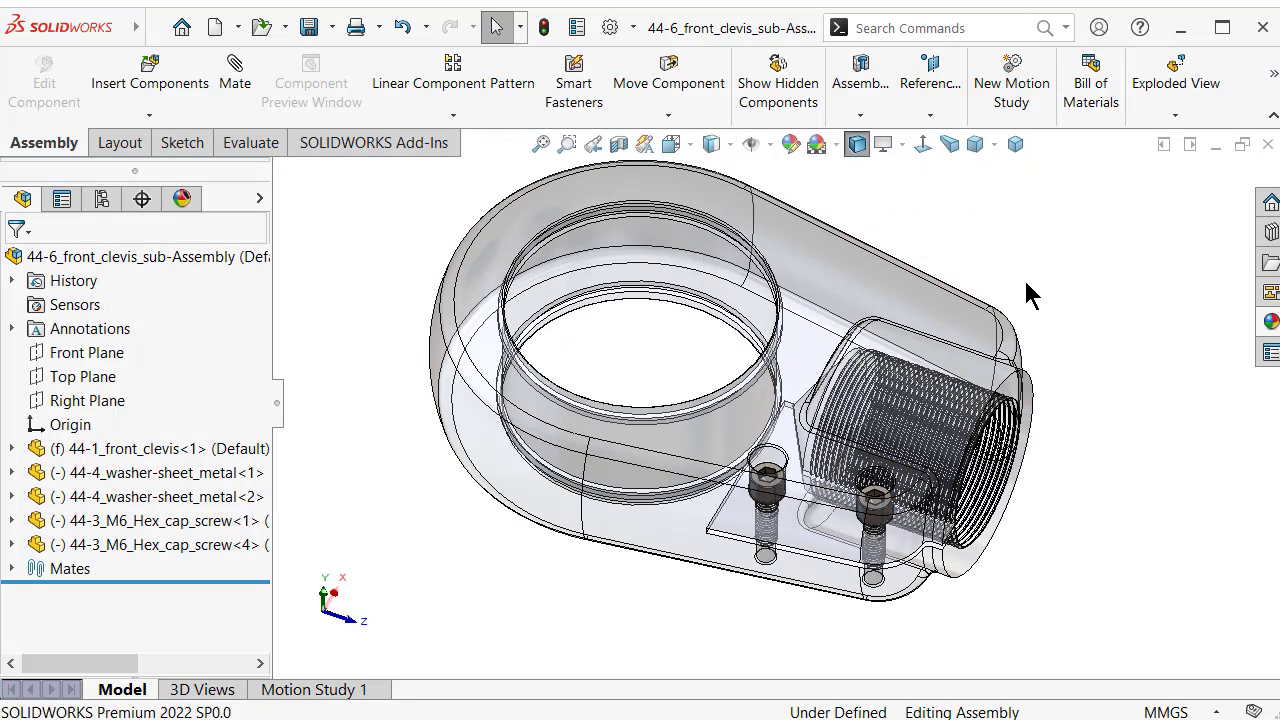
middle_click_drag(790, 380, 778, 330)
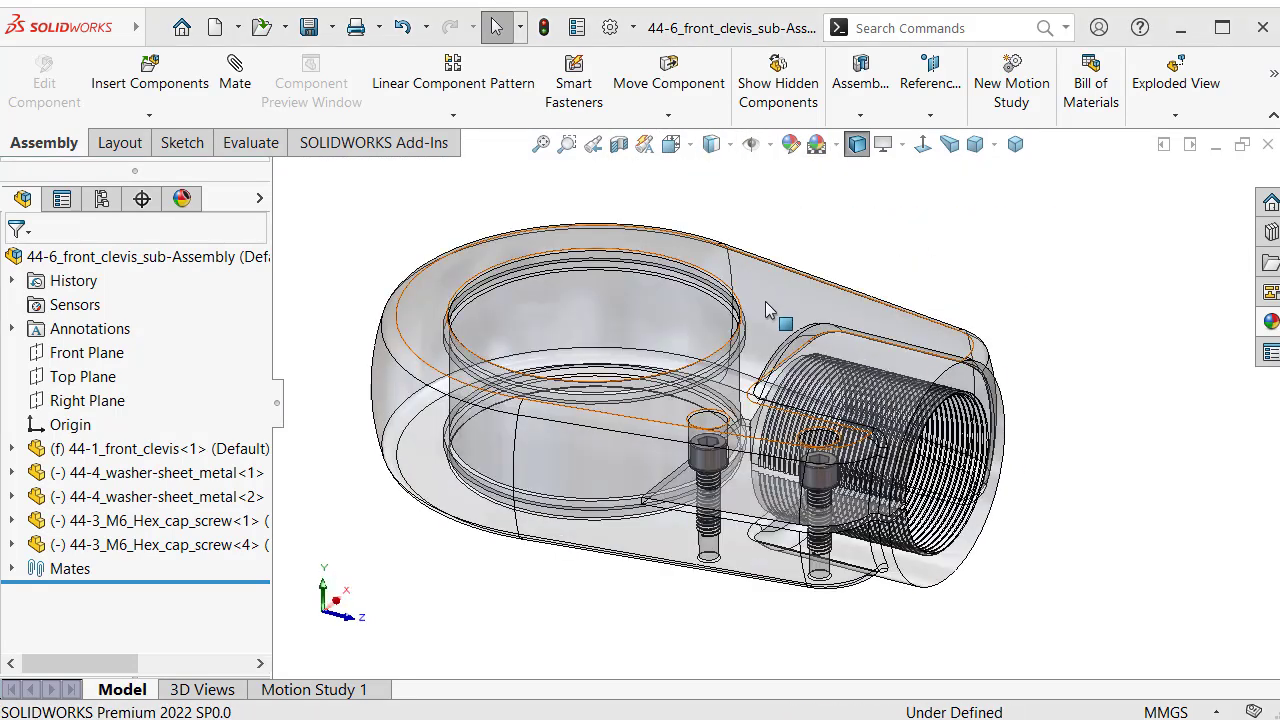
left_click(767, 309)
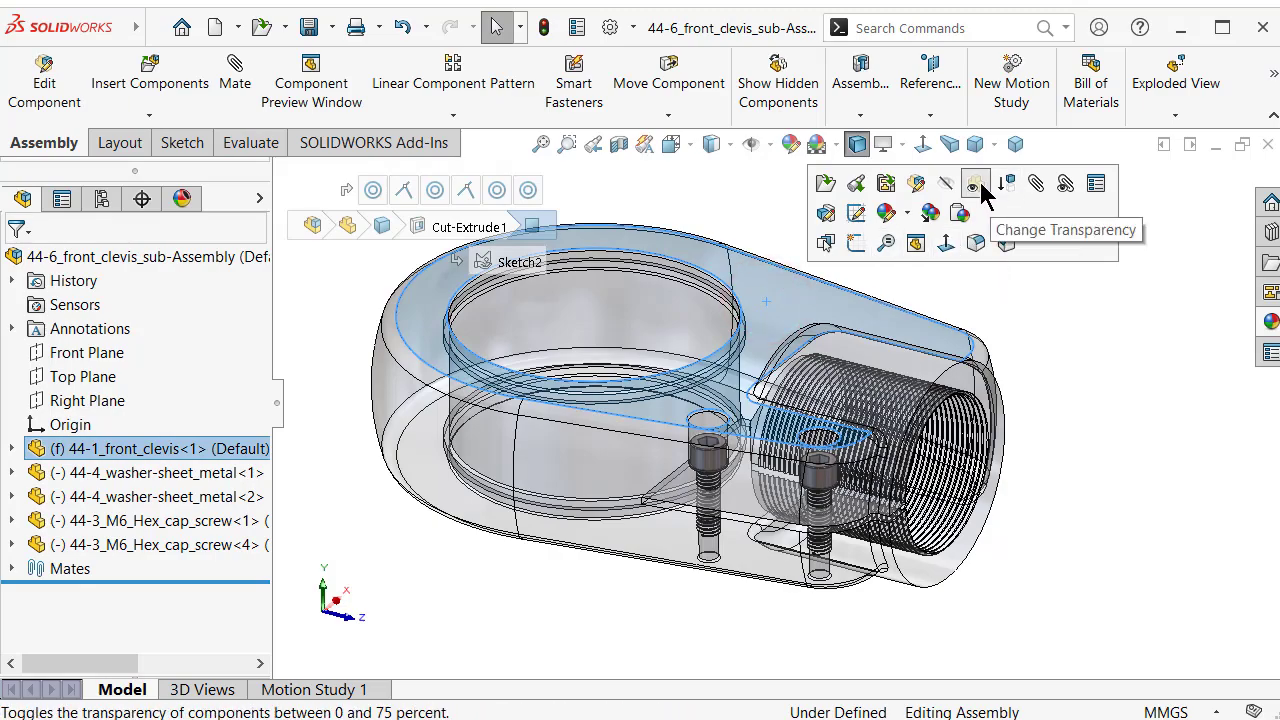
left_click(975, 183)
middle_click_drag(985, 244, 975, 253)
scroll(975, 253, "down", 3)
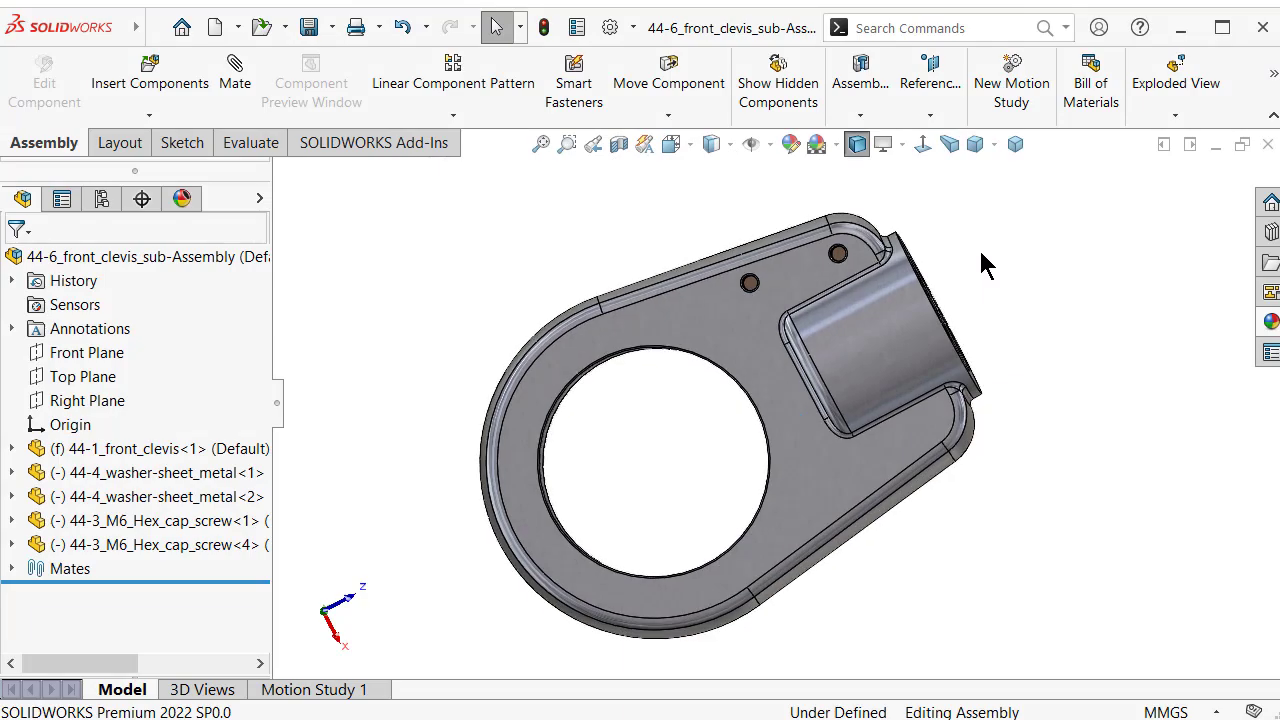
middle_click_drag(980, 257, 735, 284)
scroll(778, 275, "down", 5)
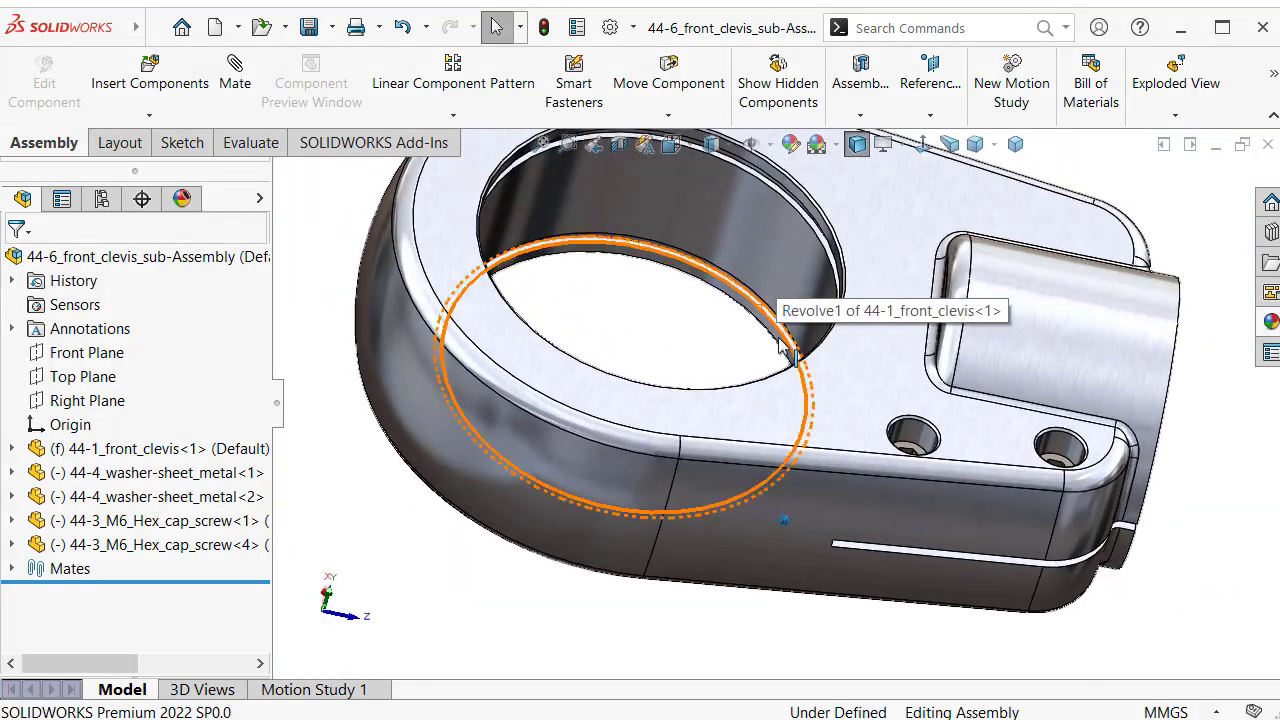
scroll(781, 343, "up", 5)
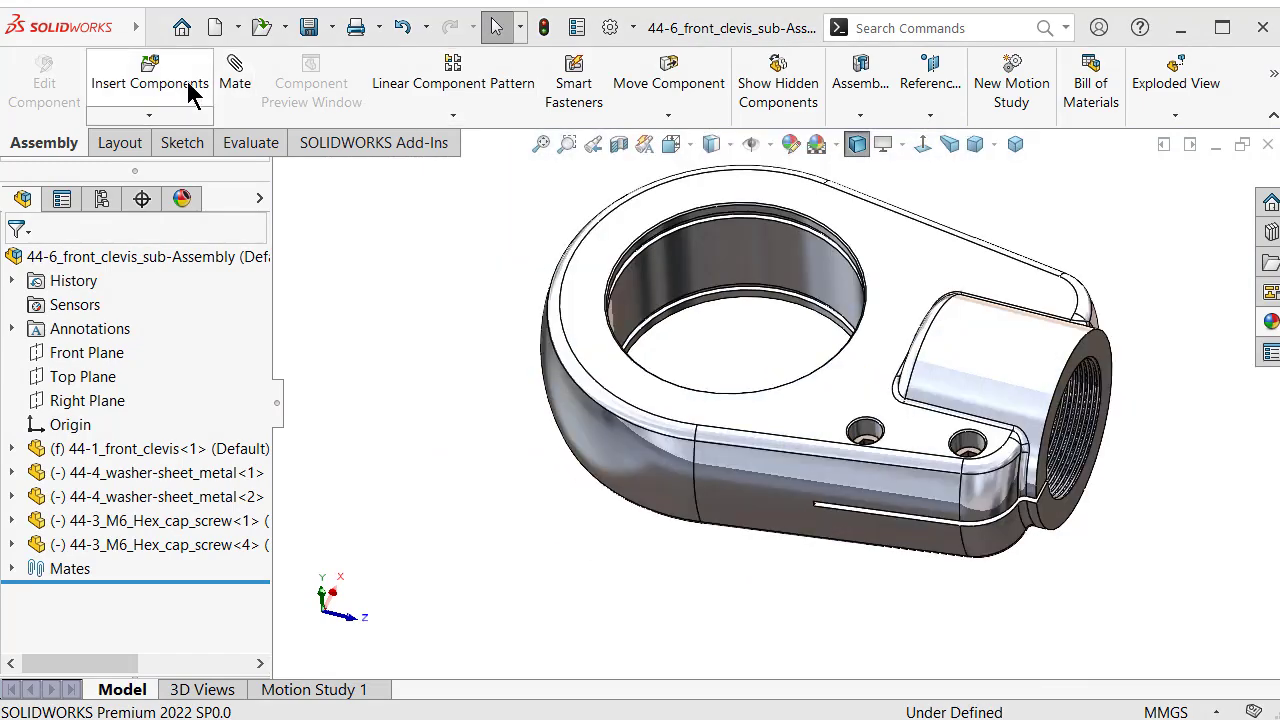
Insert 44-5_ball_bearing-angular-contact above the clevis and select it for mating.
left_click(188, 84)
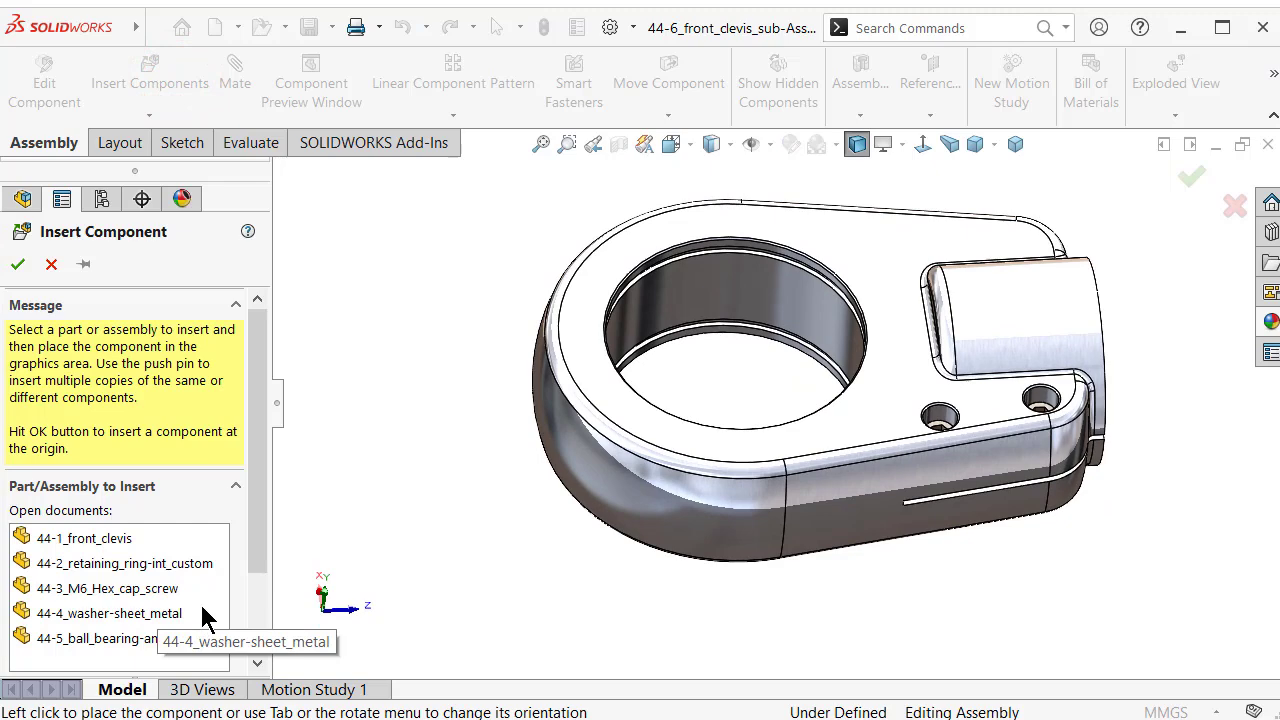
left_click(149, 637)
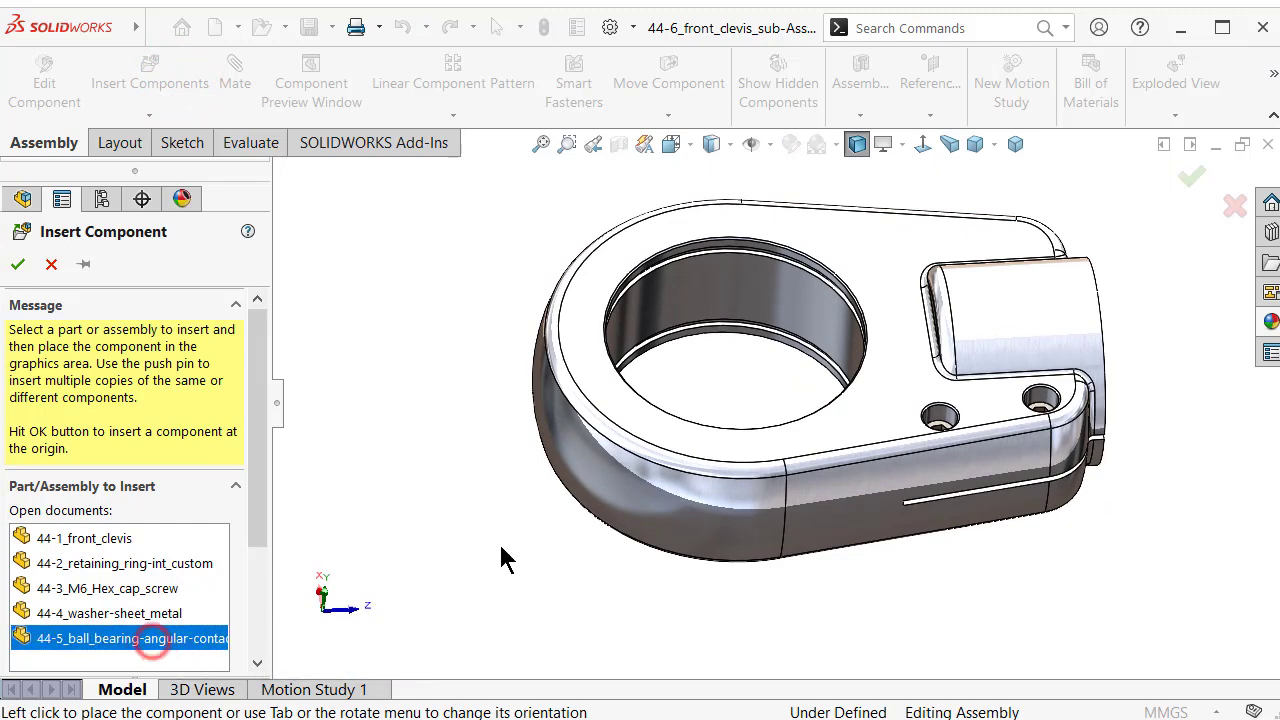
left_click(637, 420)
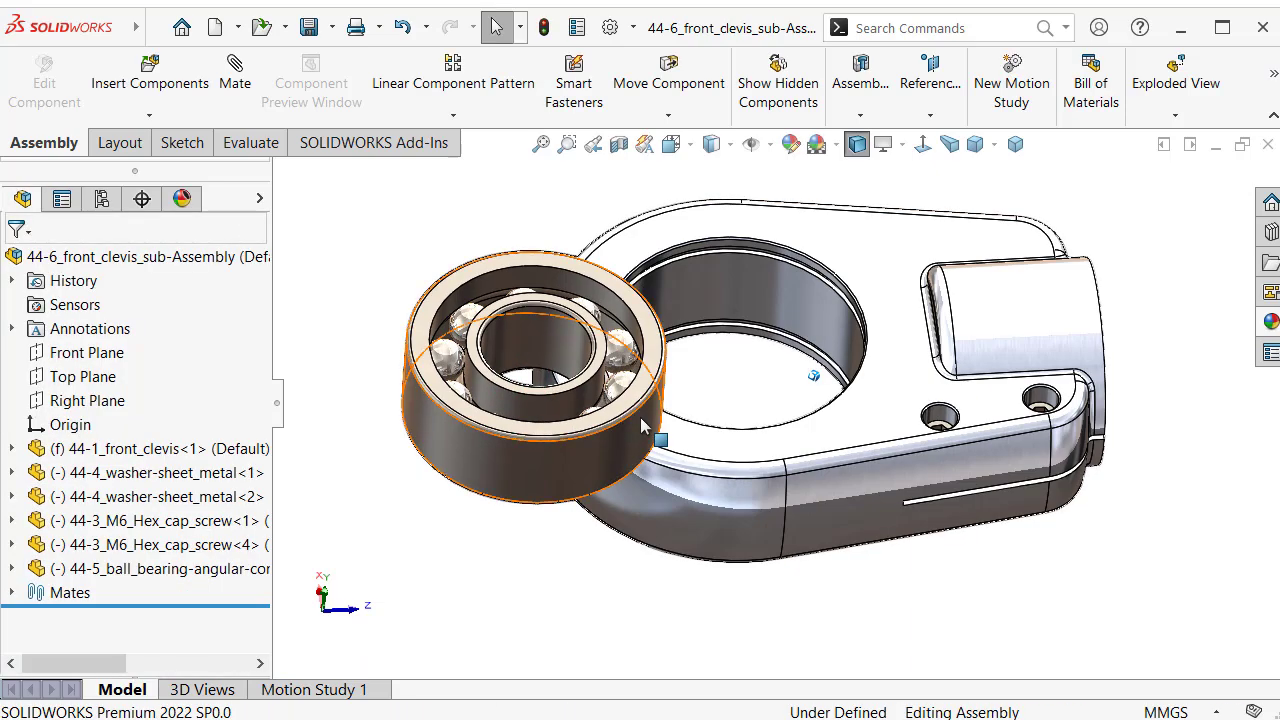
scroll(543, 300, "down", 3)
scroll(580, 260, "up", 4)
scroll(627, 228, "up", 3)
scroll(627, 228, "up", 3)
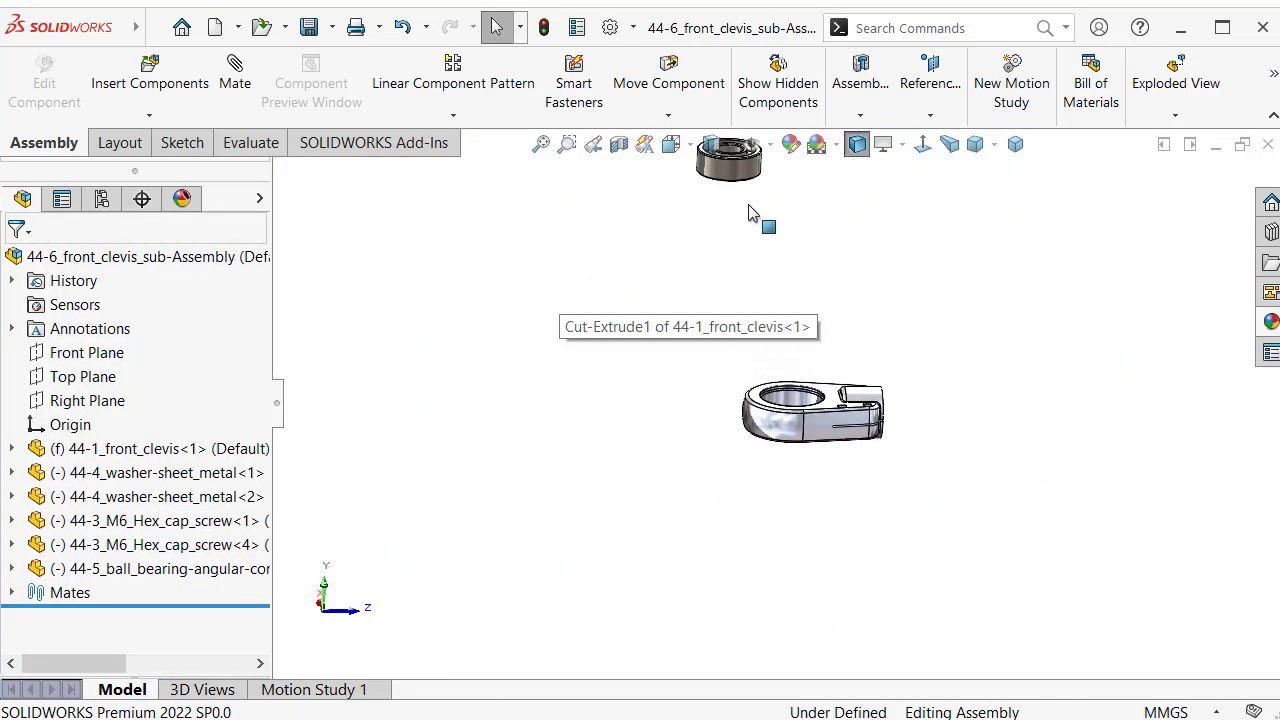
left_click(754, 182)
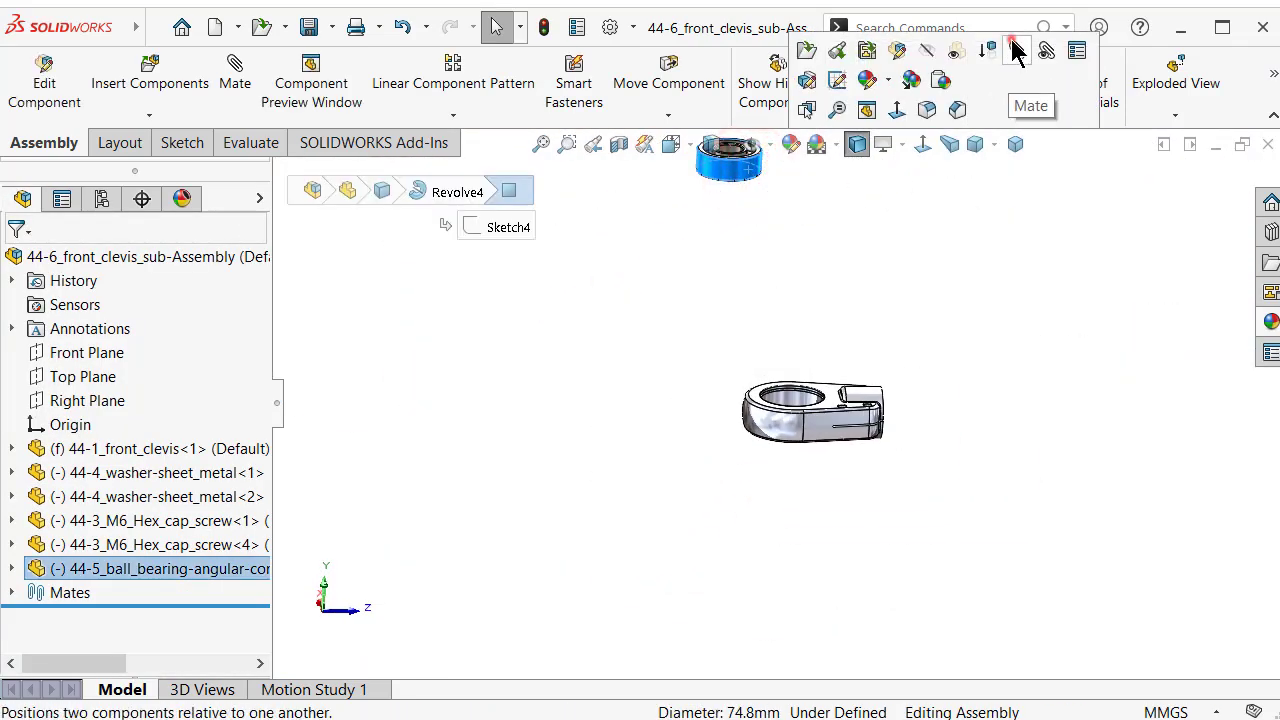
Mate the bearing concentric with the clevis bore.
key("m")
scroll(805, 400, "down", 2)
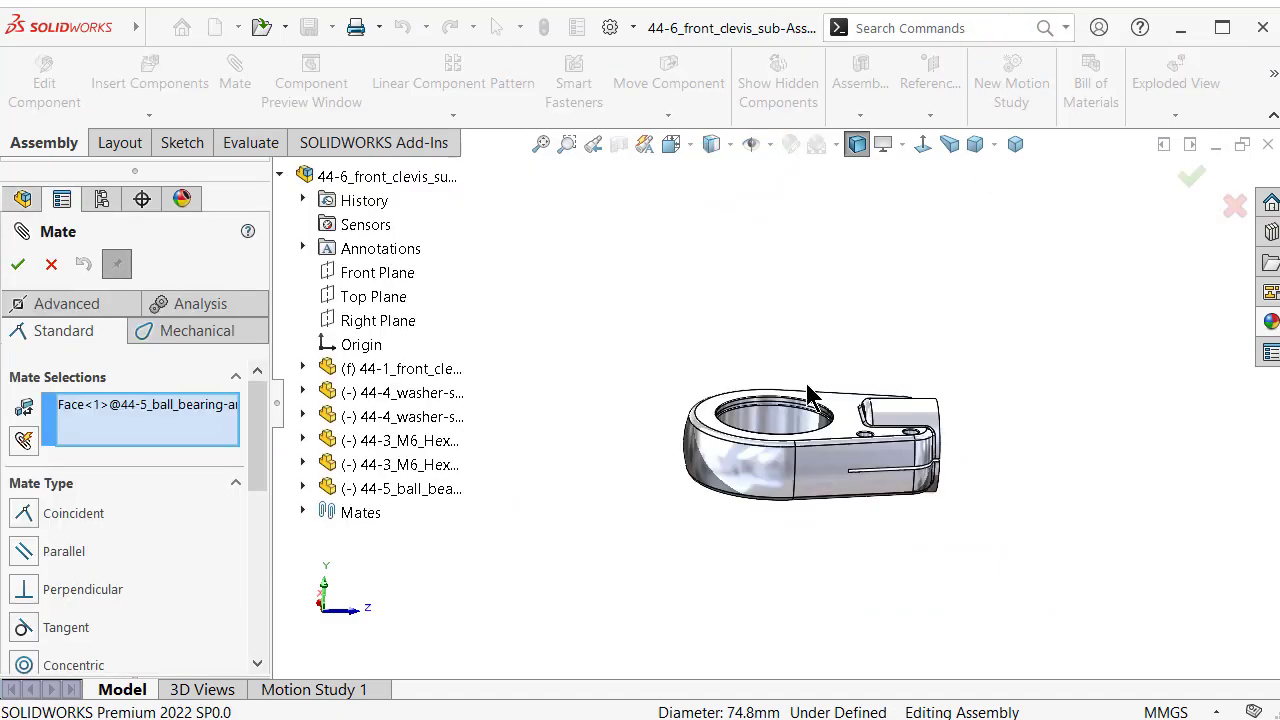
scroll(795, 410, "down", 3)
scroll(780, 420, "down", 3)
left_click(776, 405)
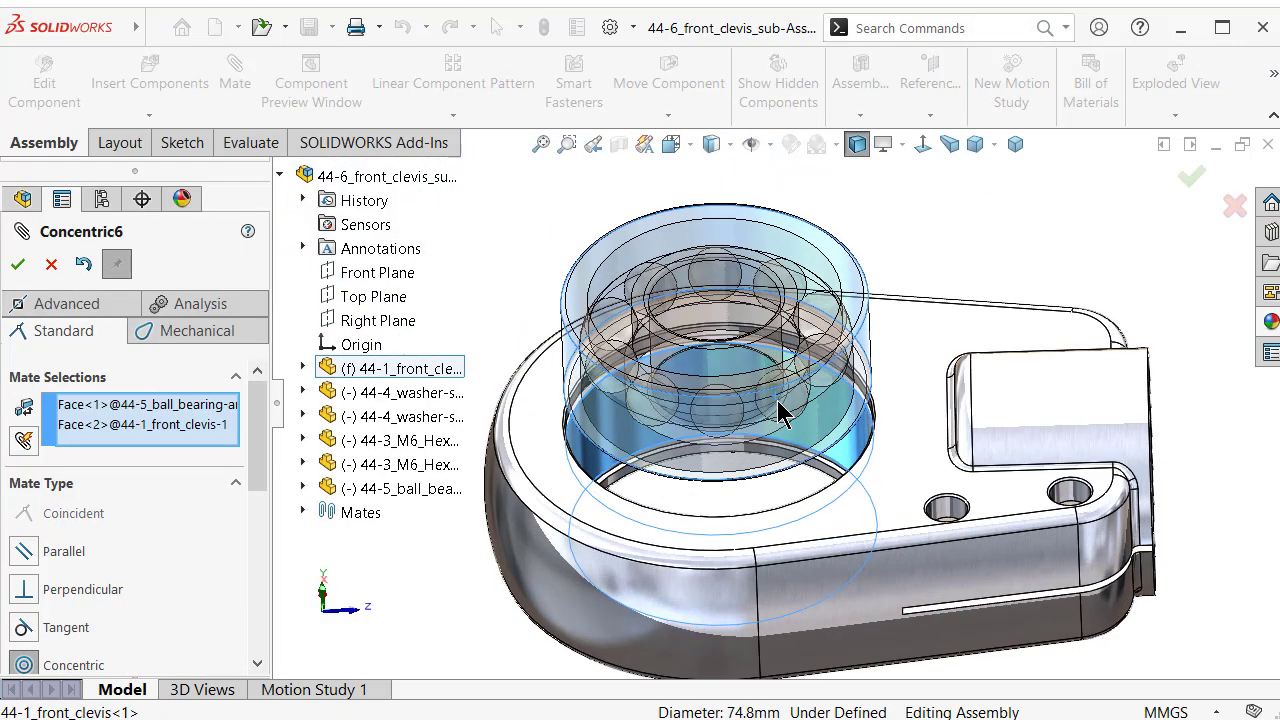
left_click(1088, 267)
Add a coincident mate seating the bearing's side face flush against the clevis face.
scroll(1045, 340, "down", 2)
scroll(900, 380, "down", 2)
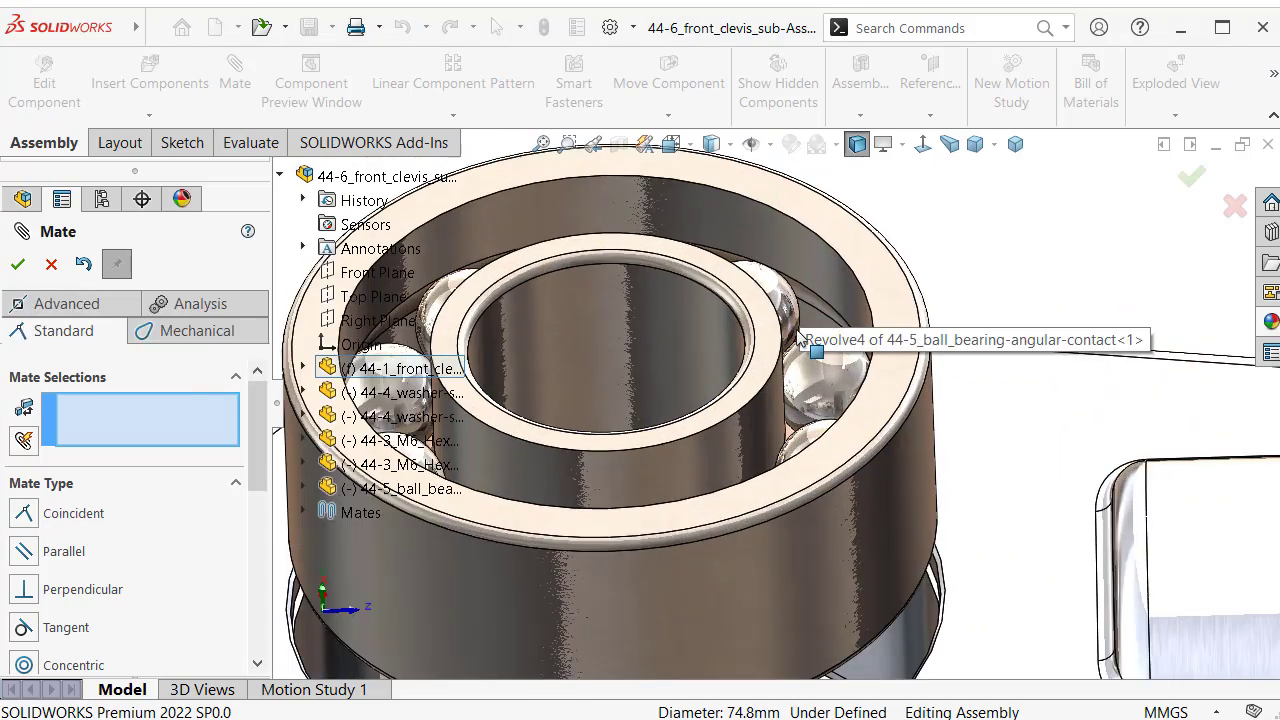
left_click(904, 305)
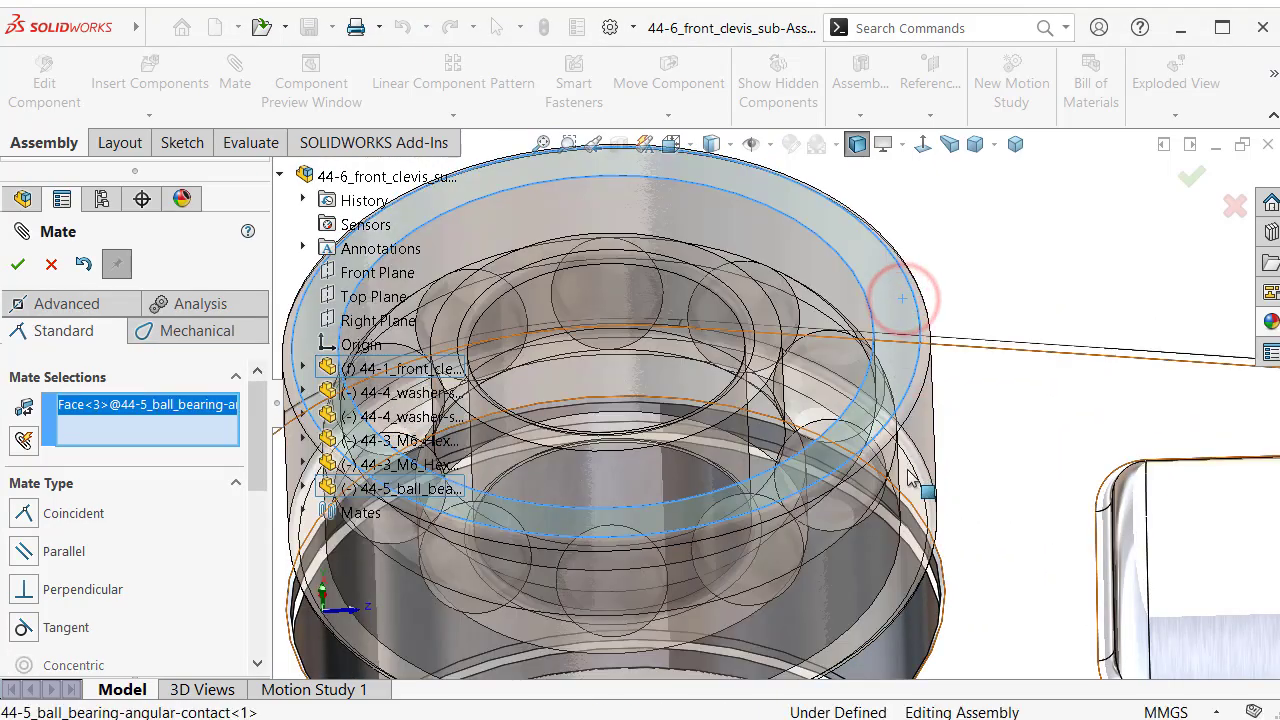
scroll(814, 490, "down", 2)
scroll(805, 500, "down", 2)
scroll(843, 398, "down", 2)
left_click(843, 398)
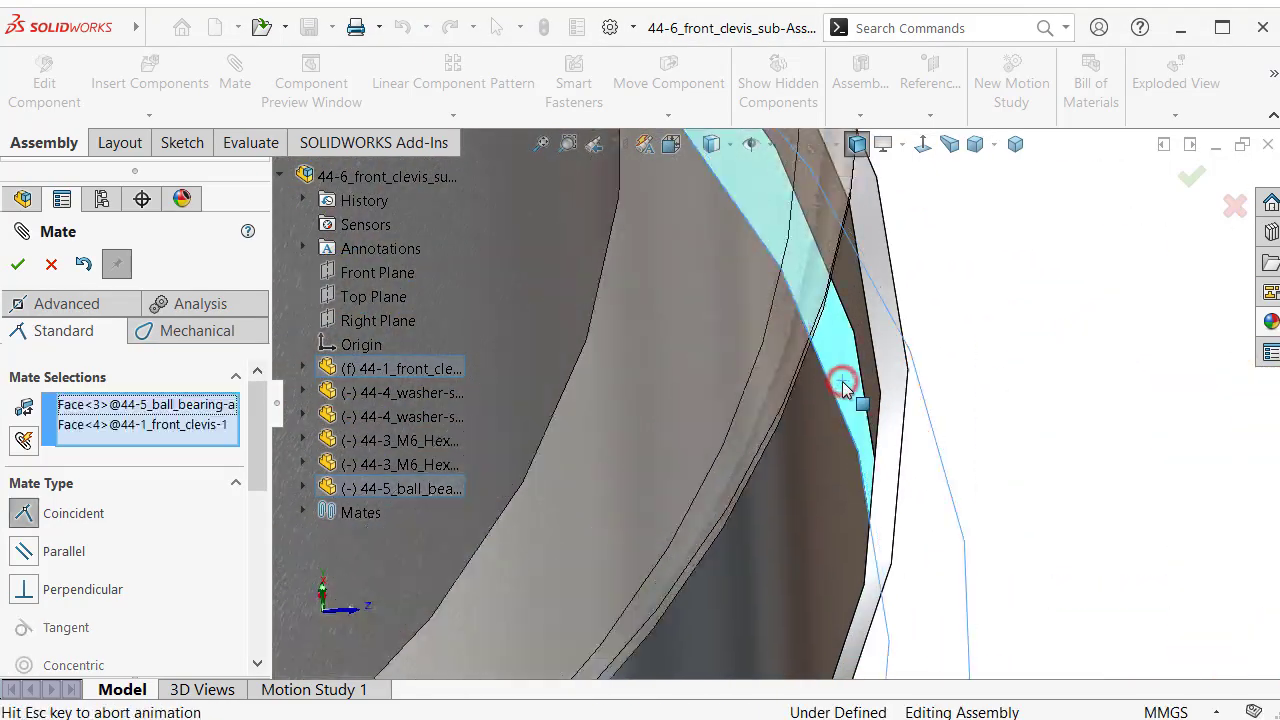
left_click(1125, 332)
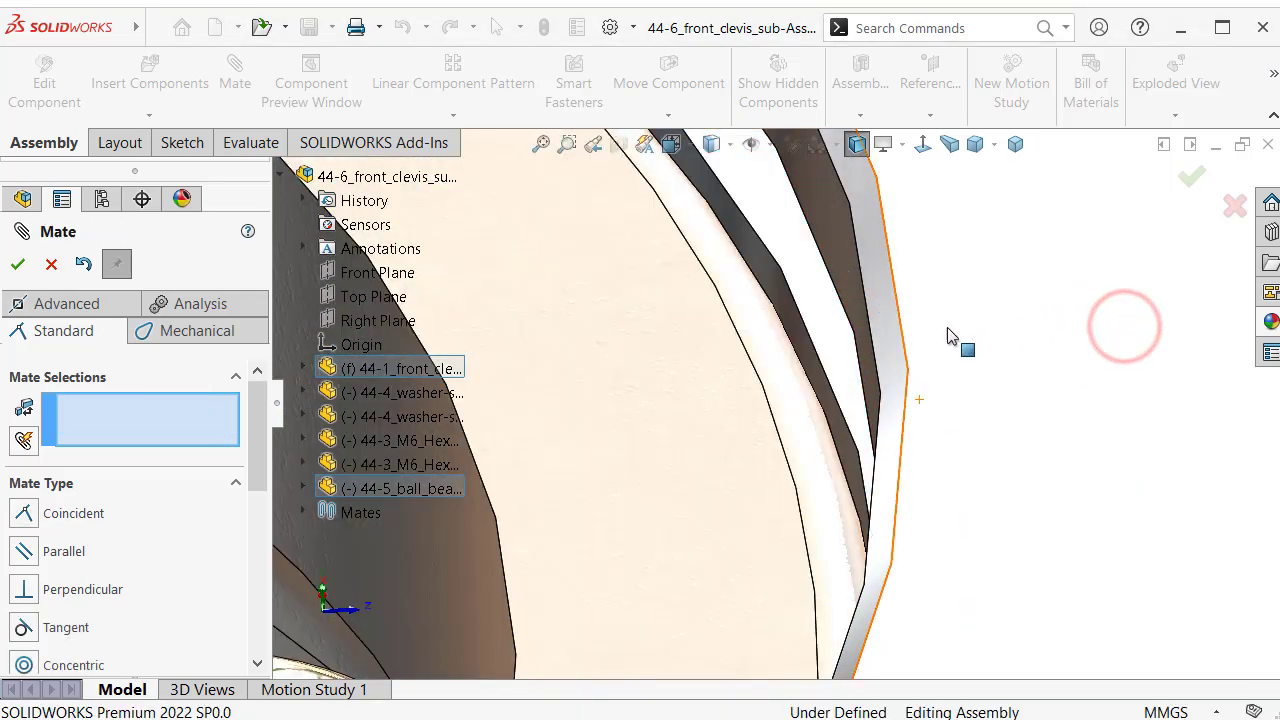
scroll(949, 334, "up", 2)
scroll(820, 343, "up", 2)
scroll(790, 343, "up", 2)
middle_click_drag(790, 343, 760, 330)
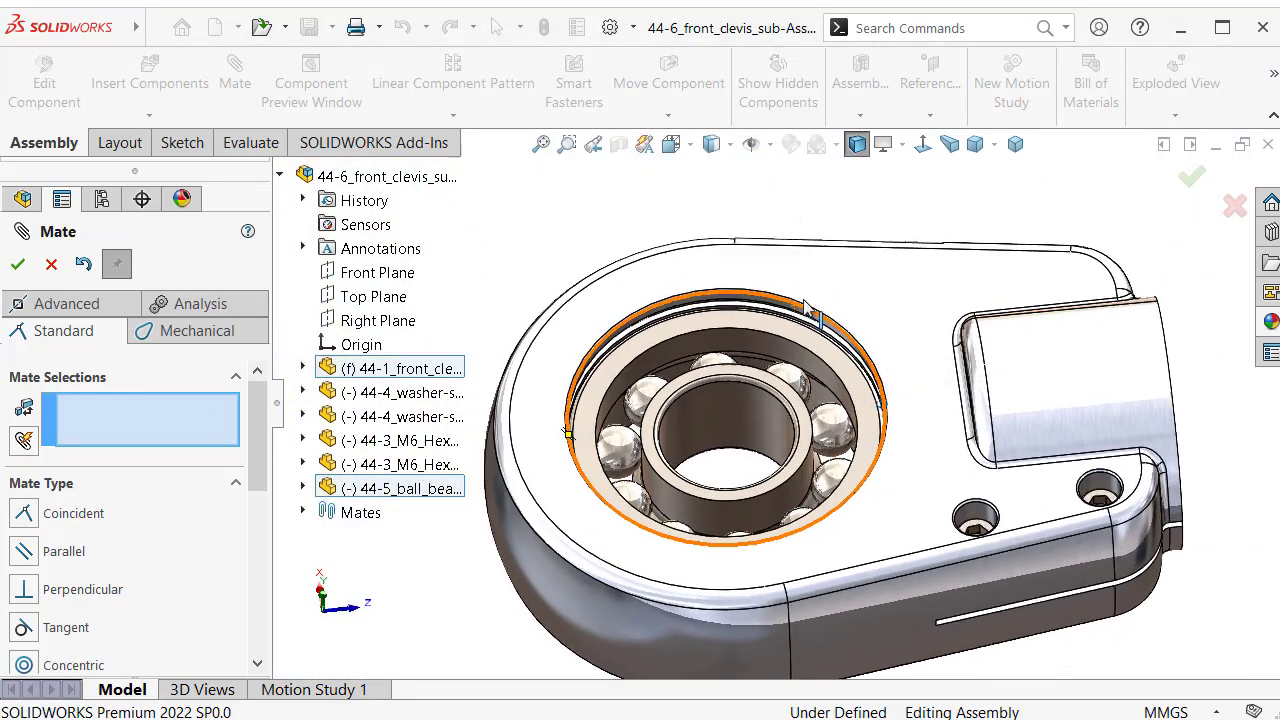
left_click(19, 265)
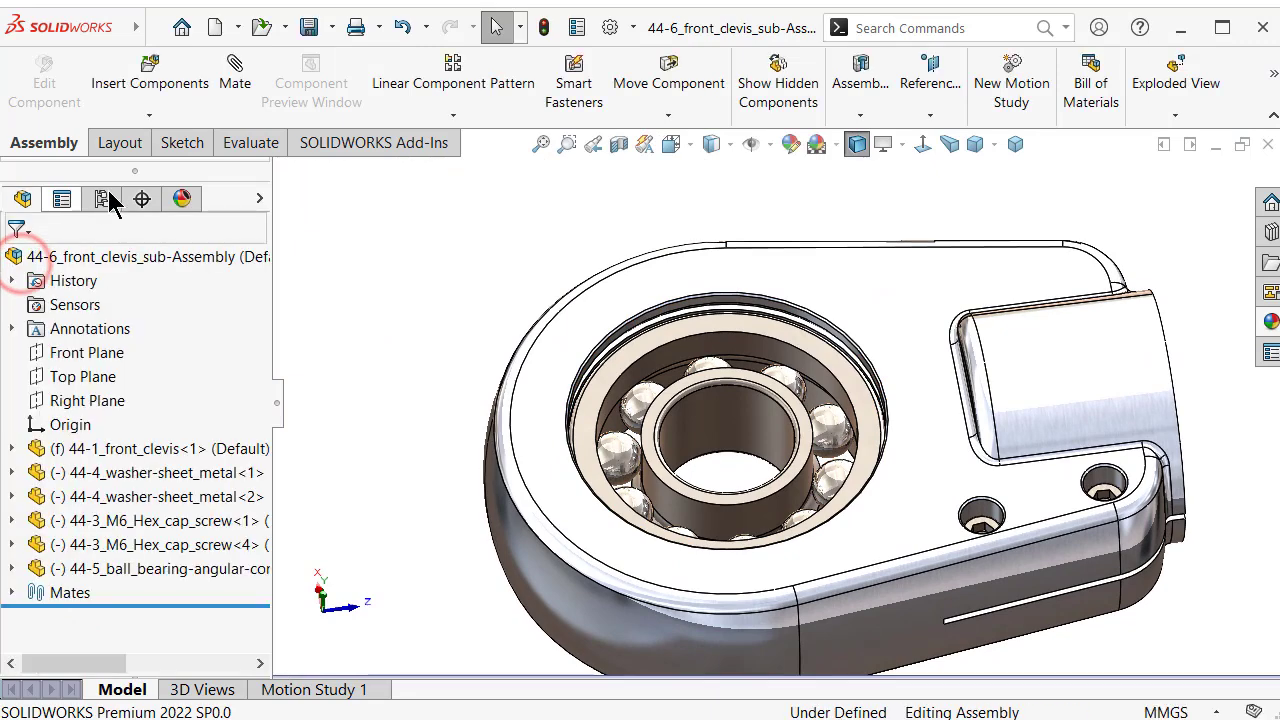
left_click(155, 100)
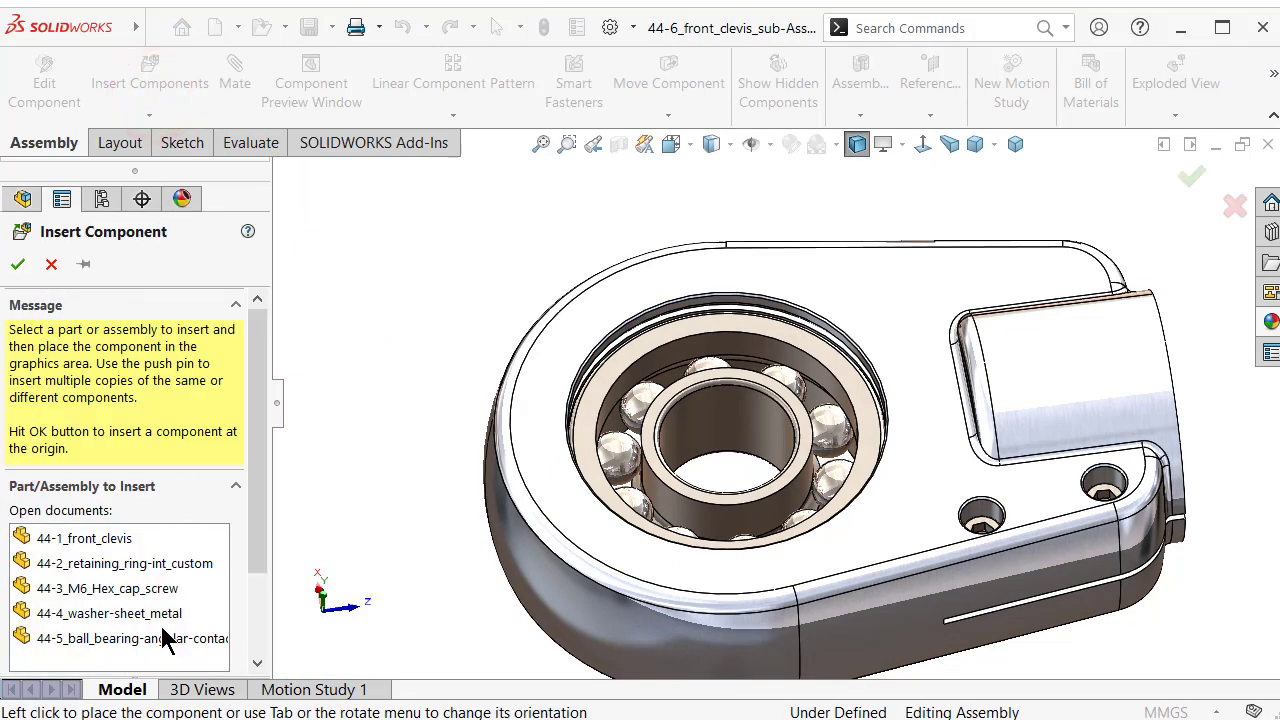
Place 44-2_retaining_ring-int_custom and mate it concentric with the clevis bore groove.
left_click(503, 363)
scroll(675, 315, "down", 5)
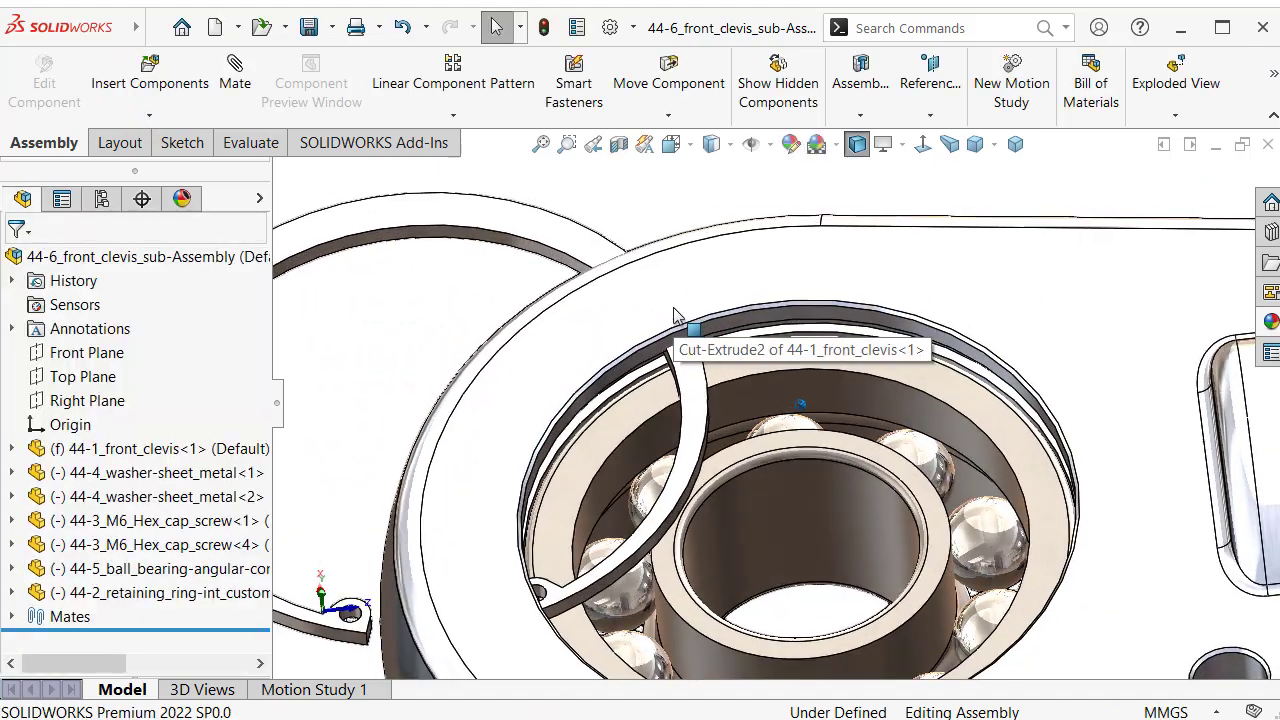
scroll(580, 310, "down", 2)
scroll(578, 307, "down", 3)
scroll(580, 312, "down", 3)
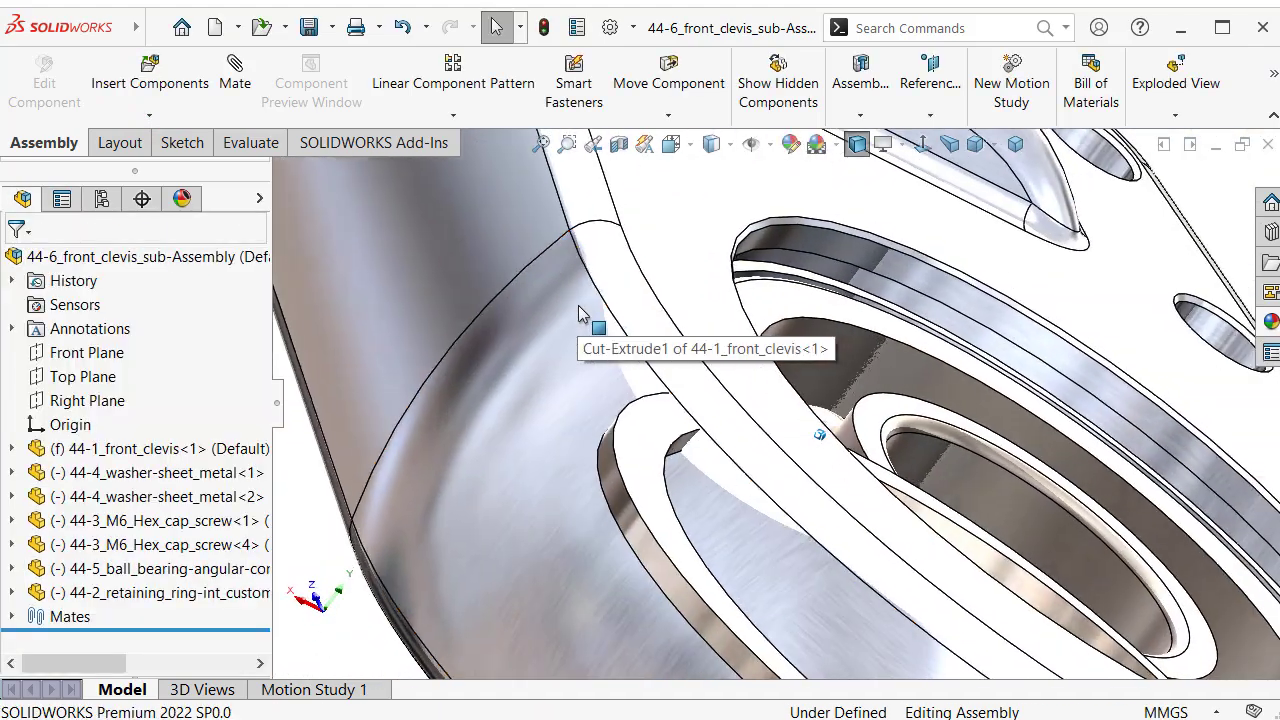
middle_click_drag(580, 314, 677, 527)
left_click(679, 524)
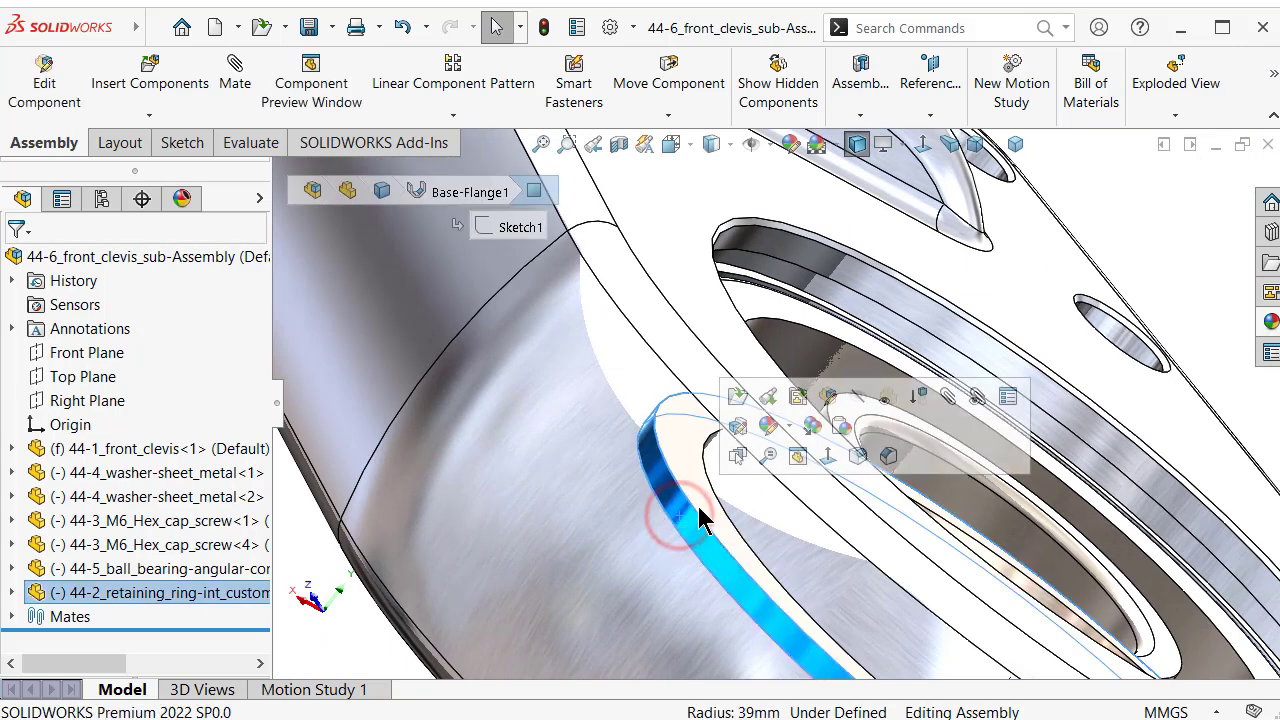
left_click(947, 400)
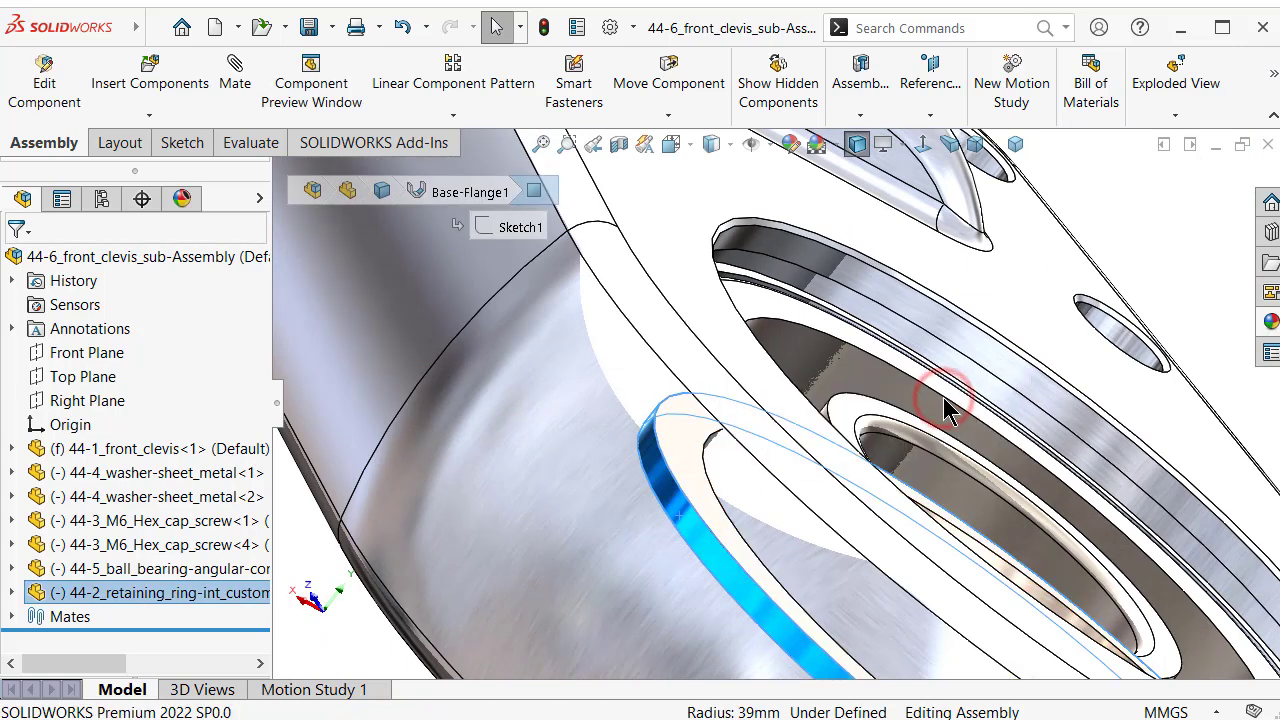
left_click(910, 338)
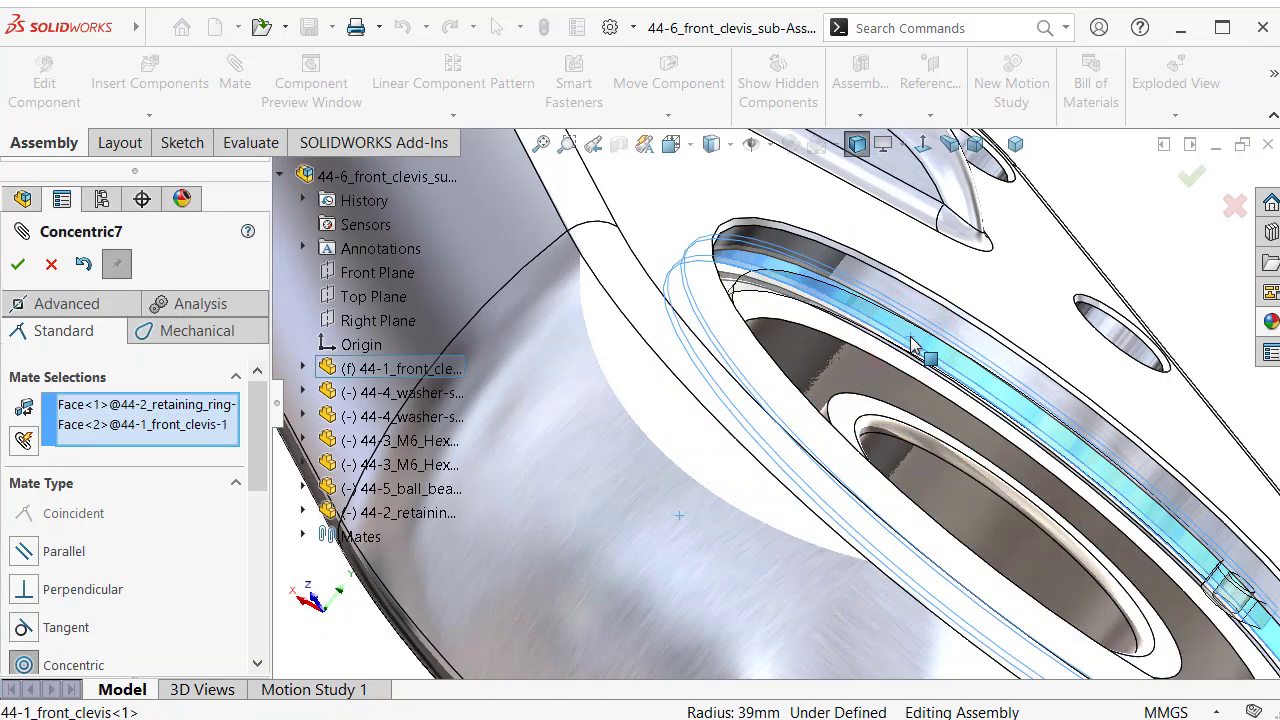
left_click(1218, 288)
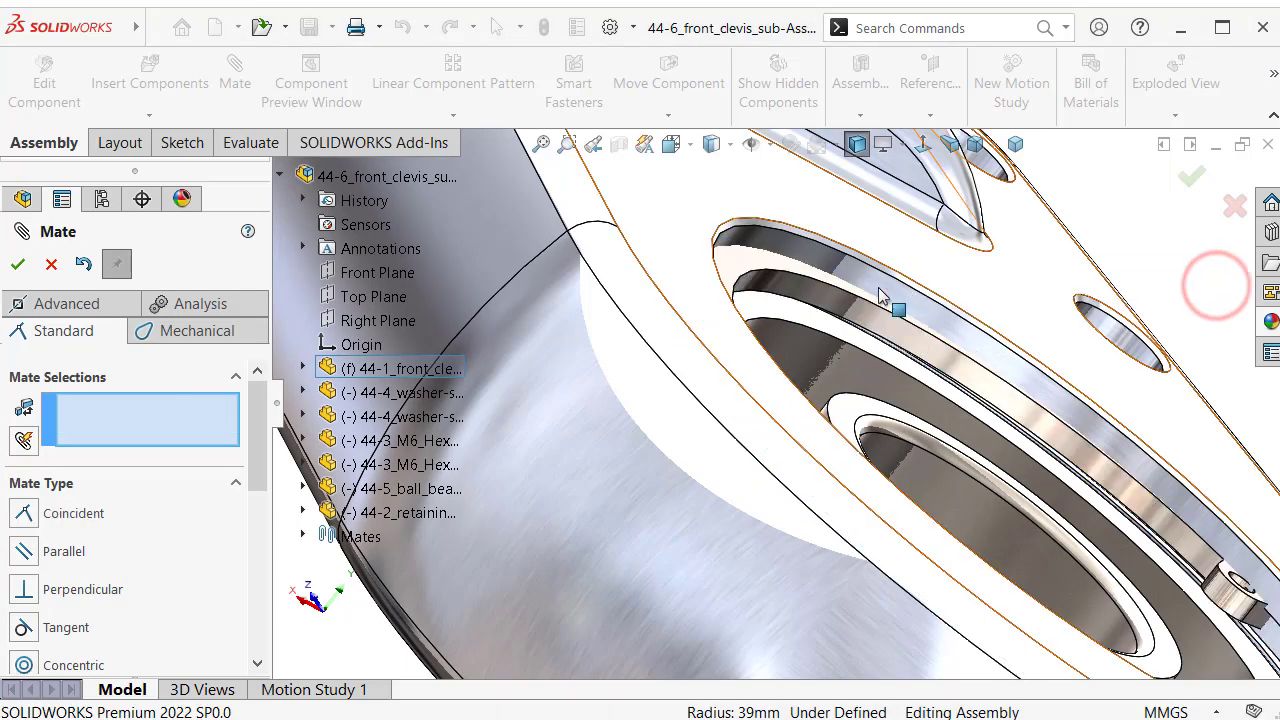
key("Escape")
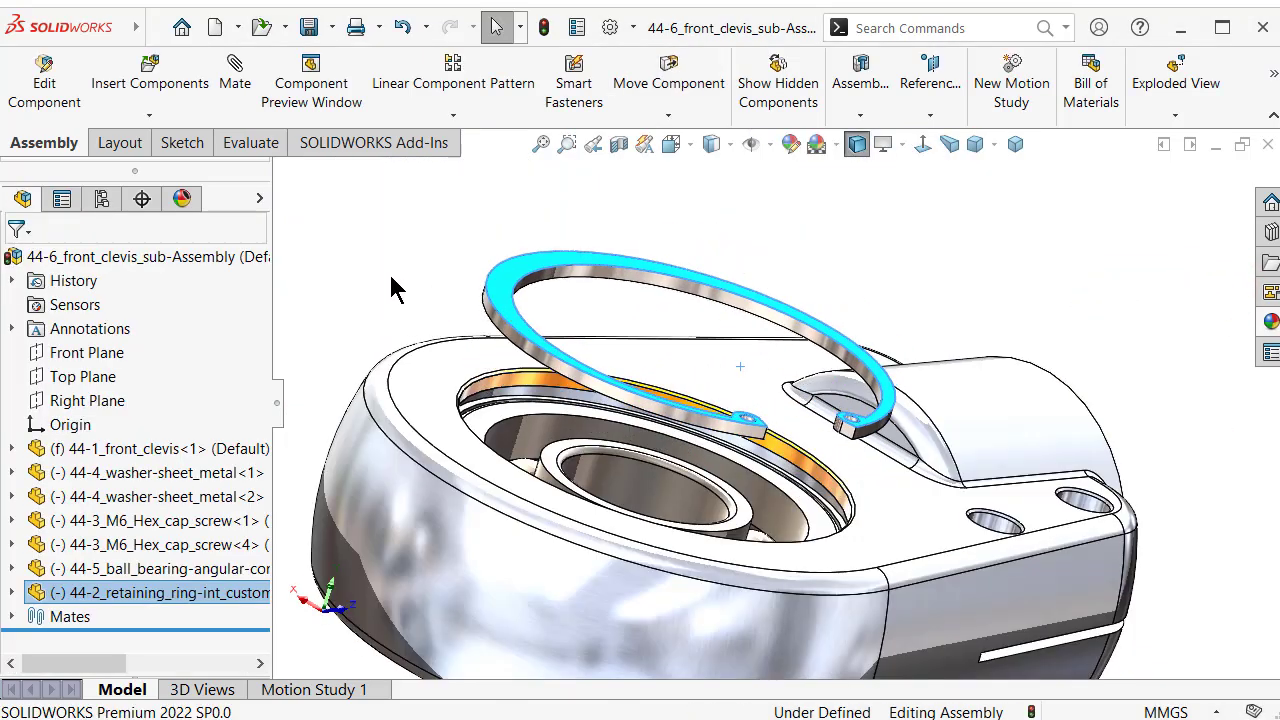
Add a coincident mate seating the retaining ring flush against the groove face.
left_click(391, 280)
scroll(586, 329, "down", 5)
scroll(563, 334, "down", 5)
scroll(520, 420, "down", 3)
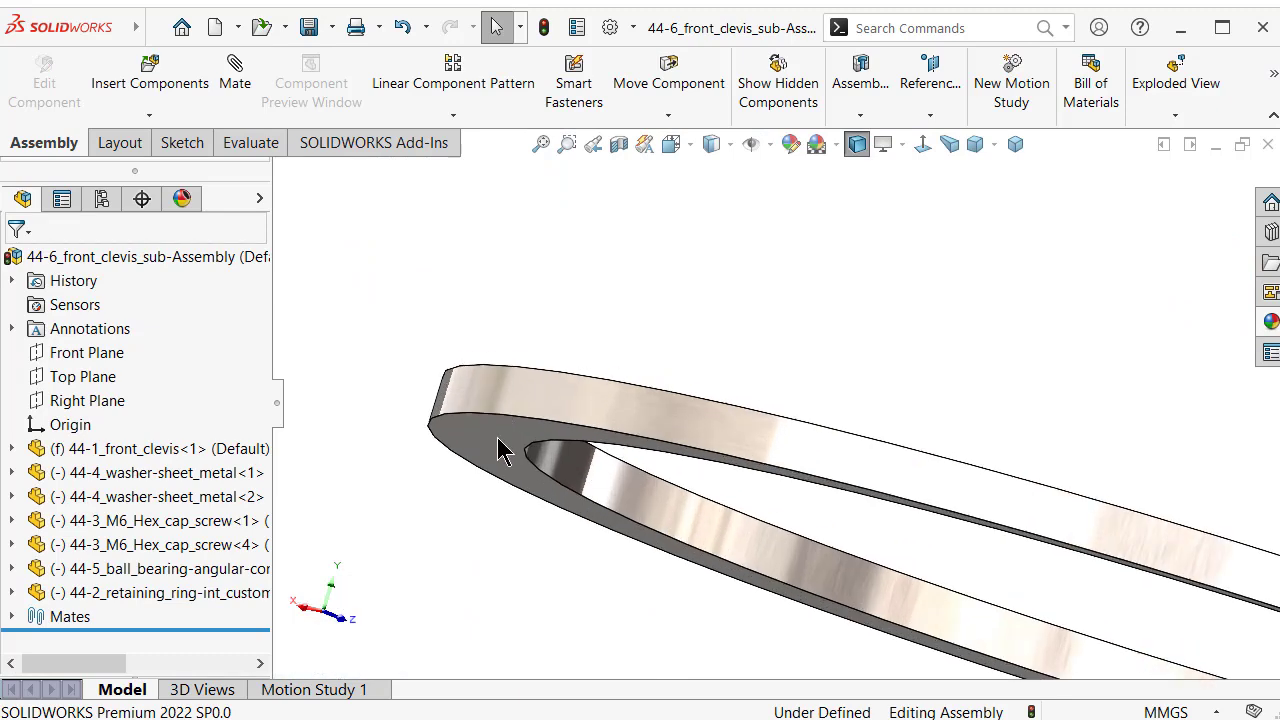
left_click(502, 450)
left_click(682, 211)
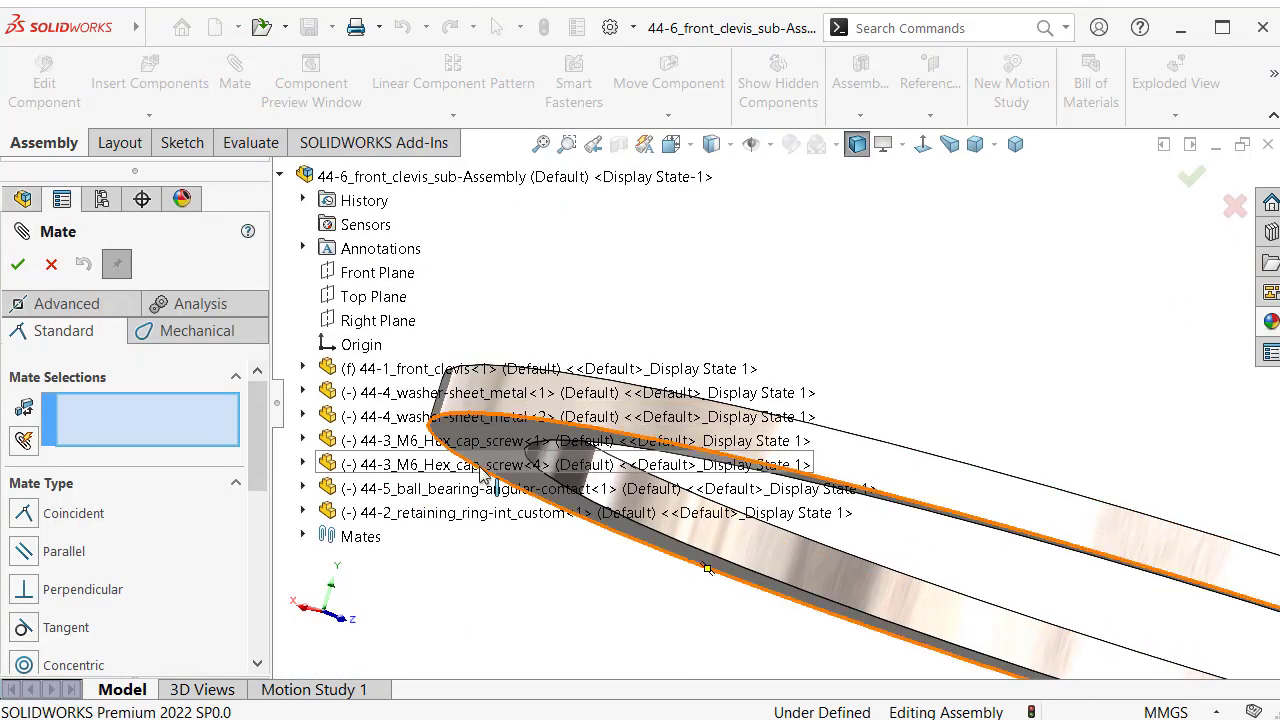
scroll(628, 453, "up", 3)
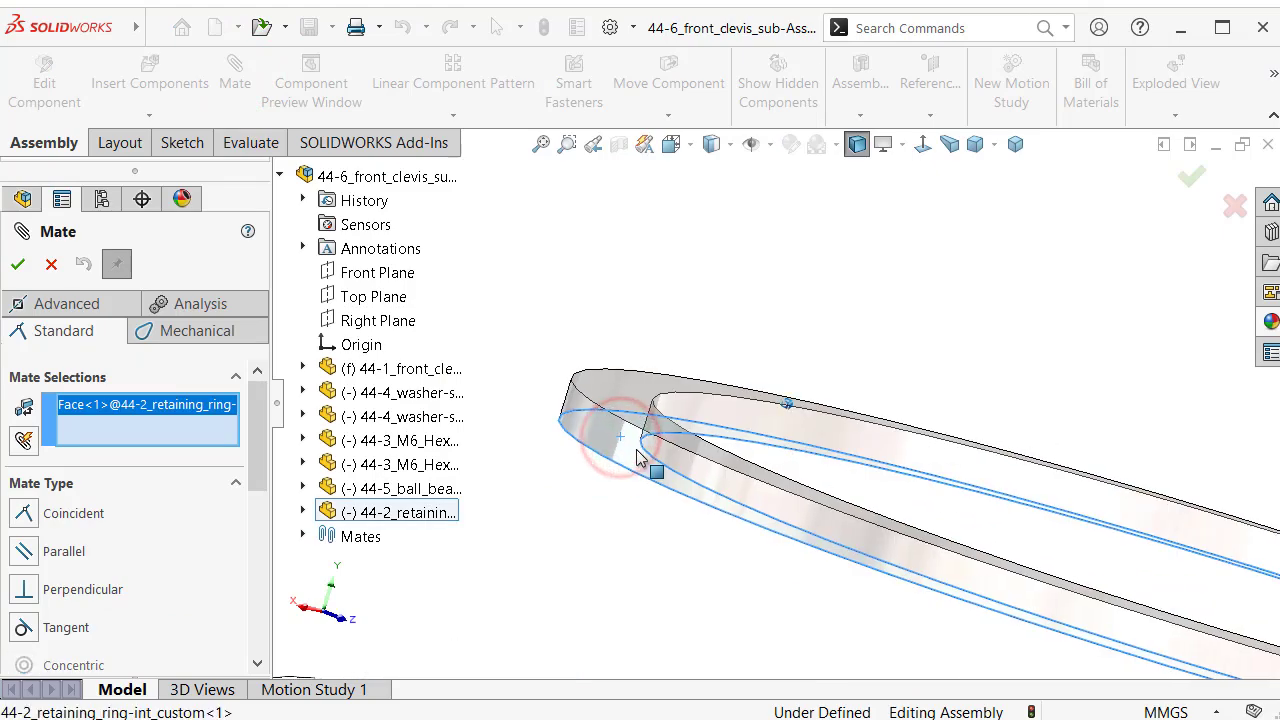
scroll(686, 457, "down", 5)
scroll(823, 449, "down", 3)
scroll(785, 555, "down", 2)
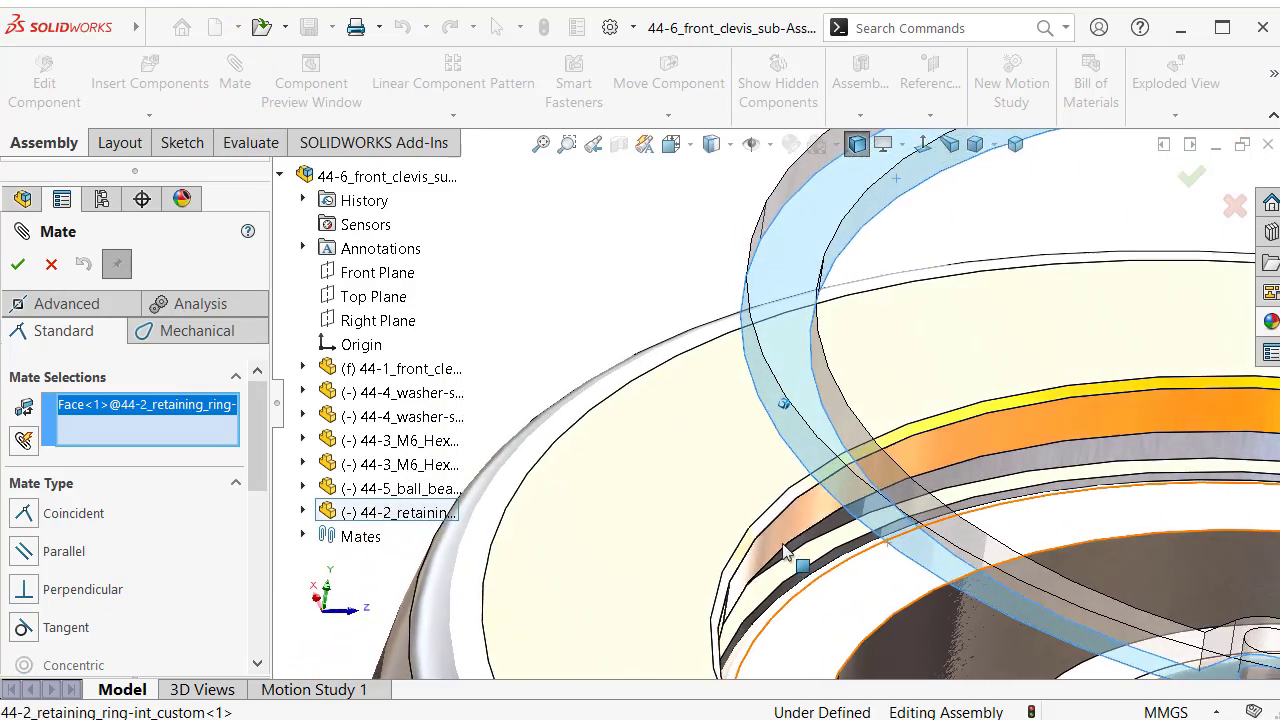
scroll(826, 575, "down", 1)
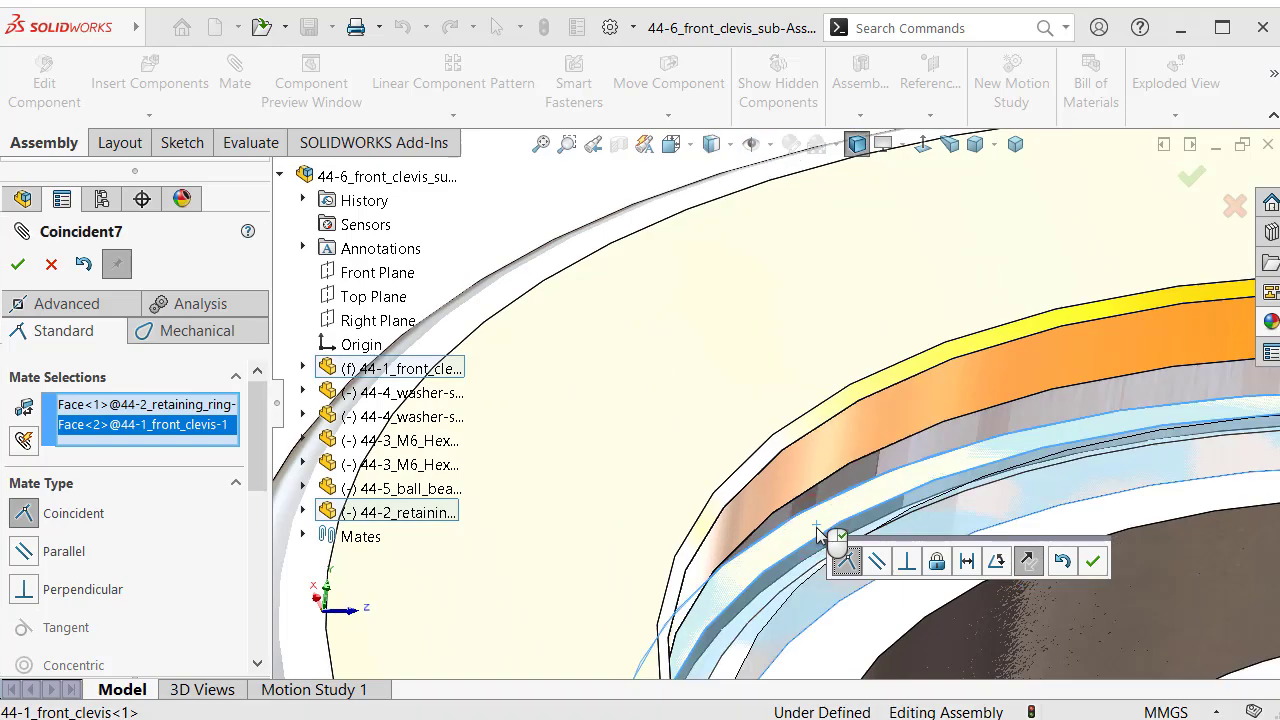
left_click(1093, 565)
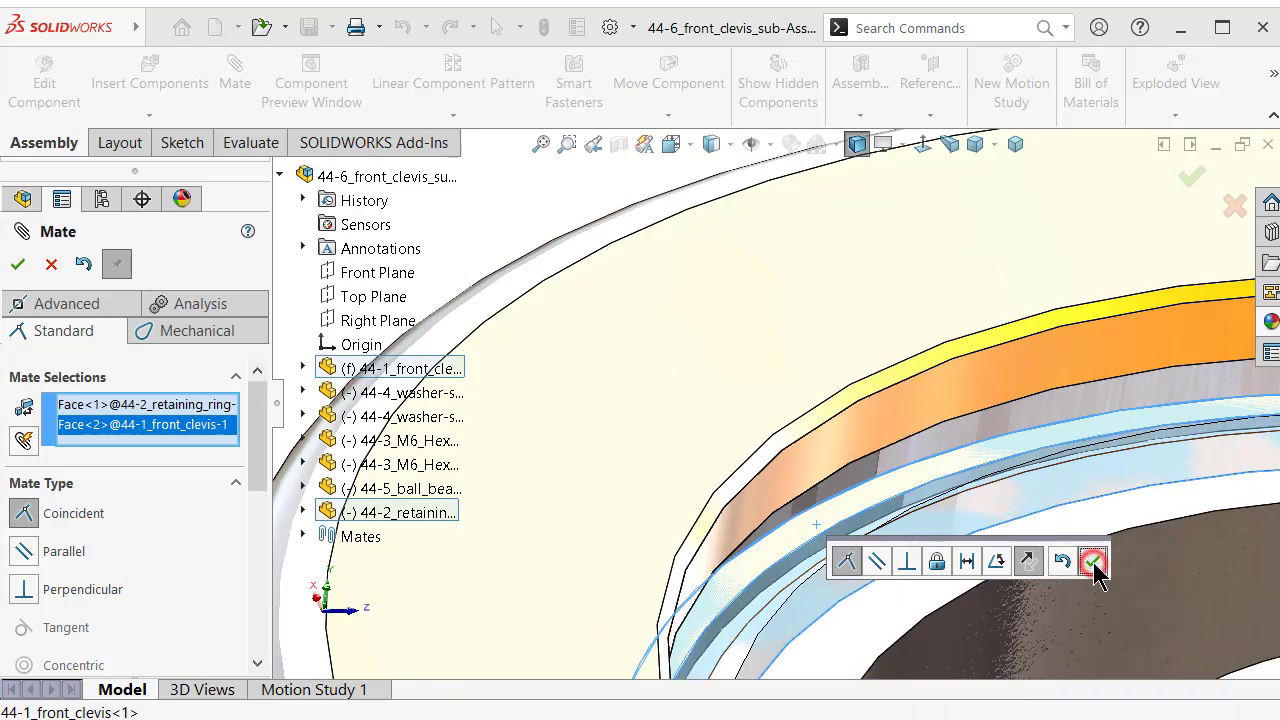
scroll(1040, 527, "up", 3)
scroll(990, 520, "up", 2)
key("Up")
key("Up")
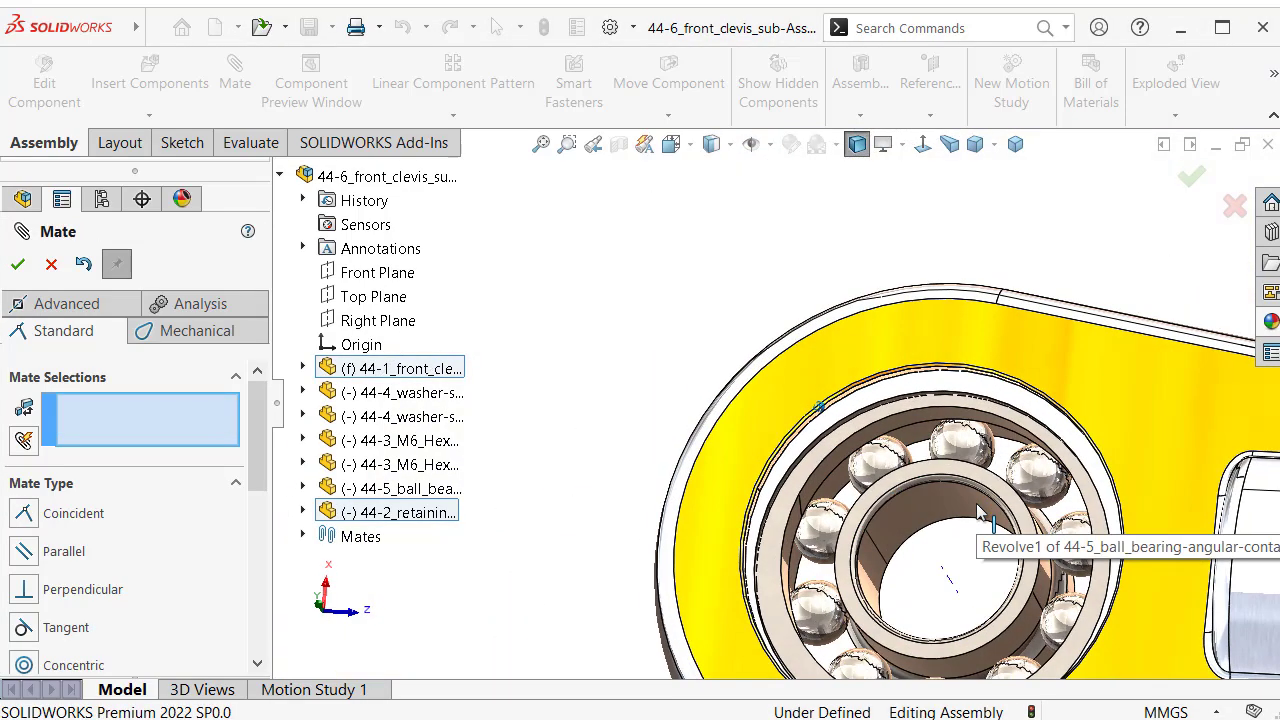
scroll(720, 392, "down", 2)
Insert a second 44-2_retaining_ring-int_custom near the clevis bore.
left_click(17, 265)
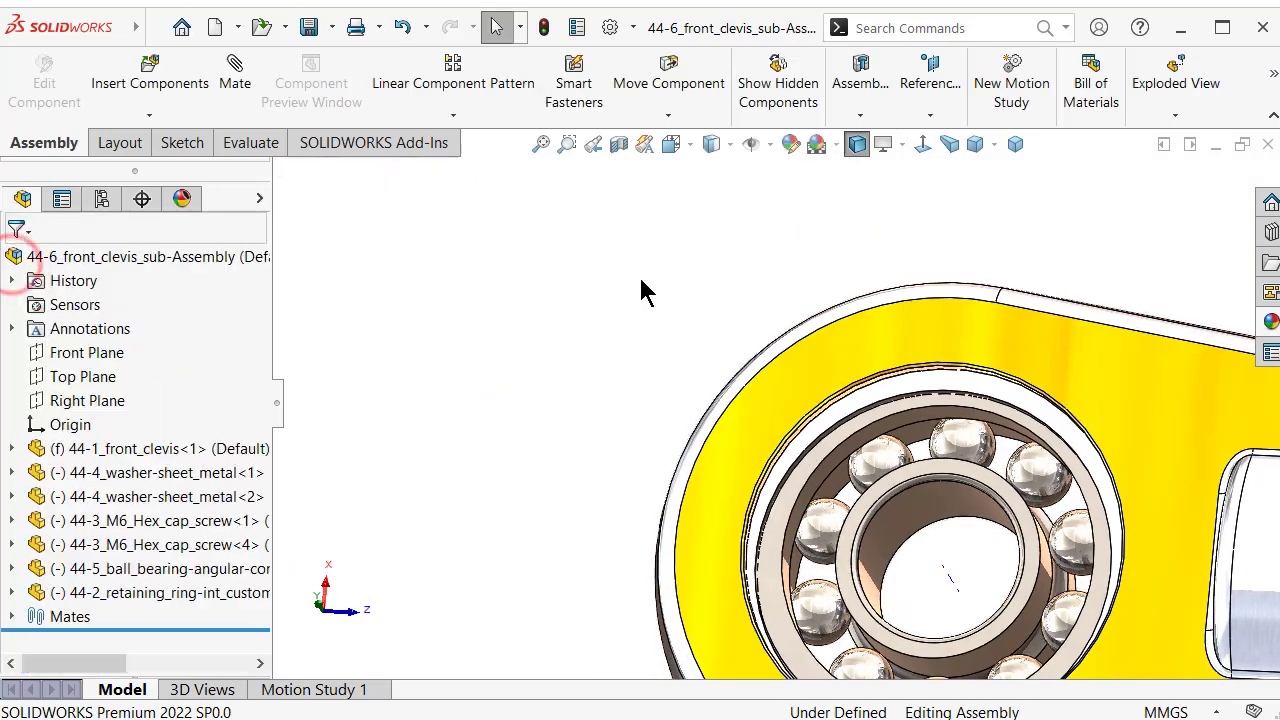
scroll(700, 290, "up", 3)
scroll(1015, 320, "up", 2)
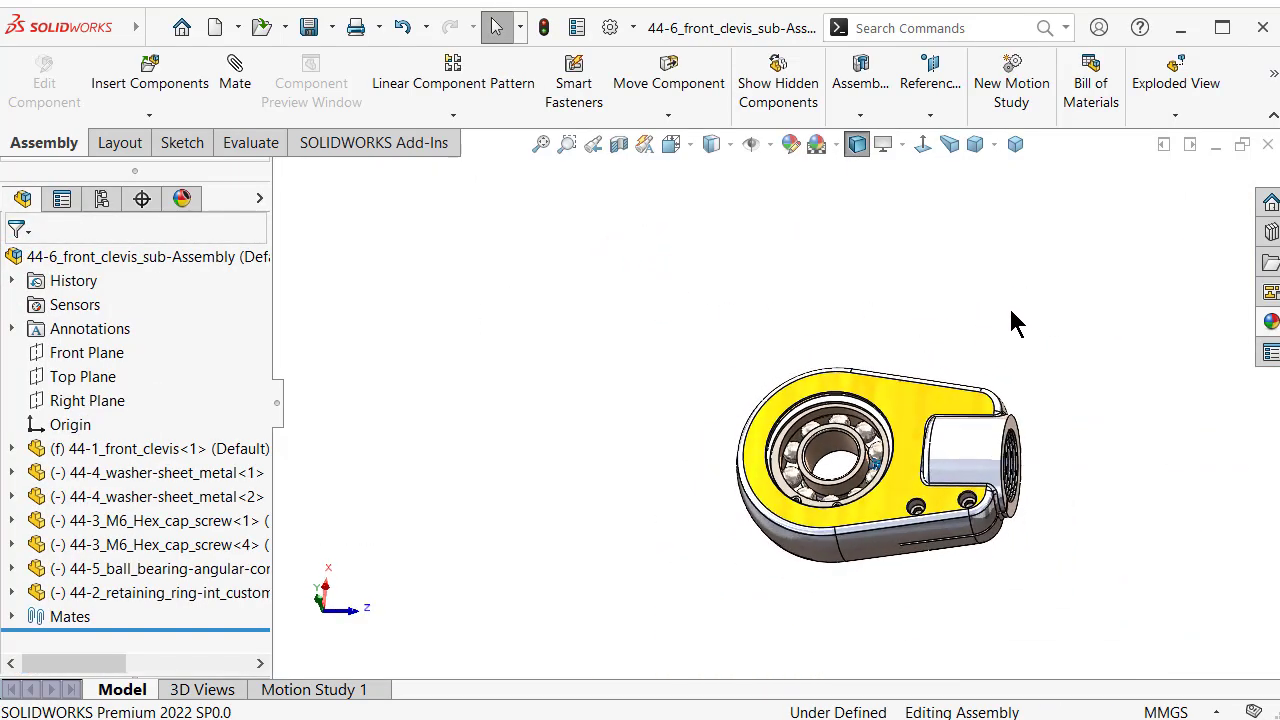
middle_click_drag(982, 315, 795, 535)
scroll(897, 403, "down", 5)
scroll(795, 535, "down", 4)
scroll(795, 535, "down", 2)
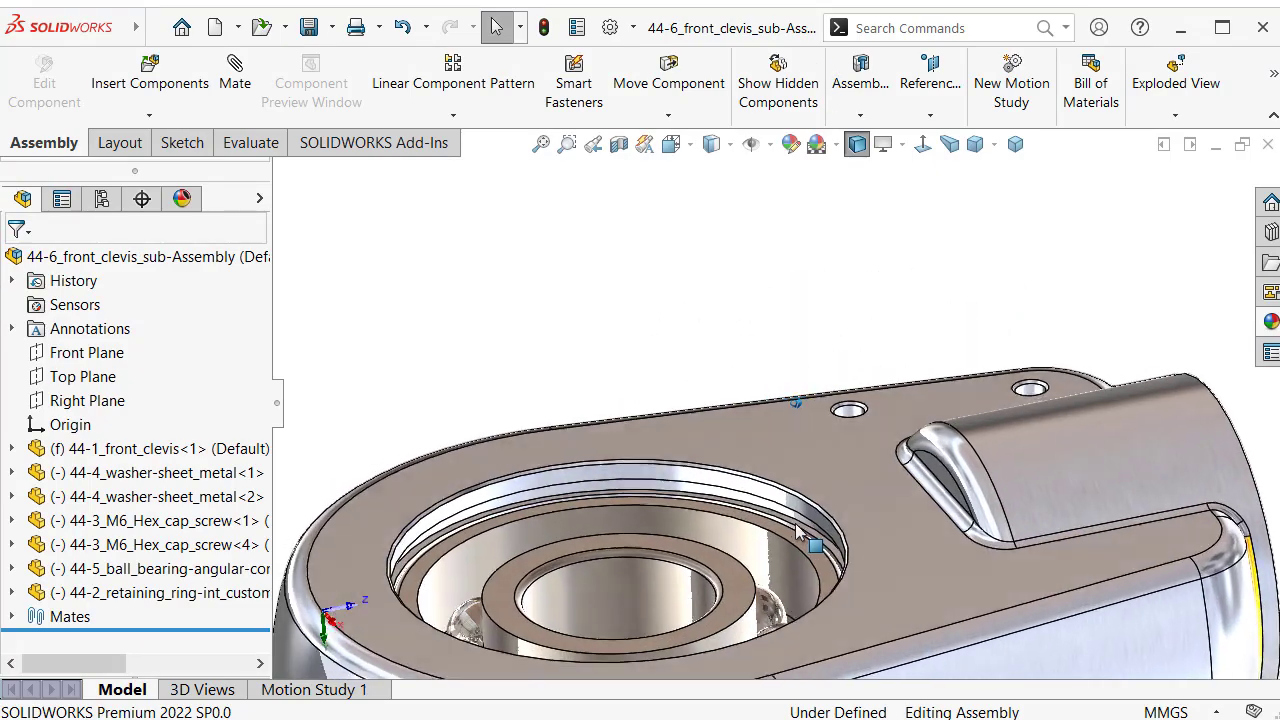
scroll(795, 533, "down", 2)
scroll(795, 535, "down", 2)
scroll(795, 535, "down", 2)
scroll(795, 535, "down", 2)
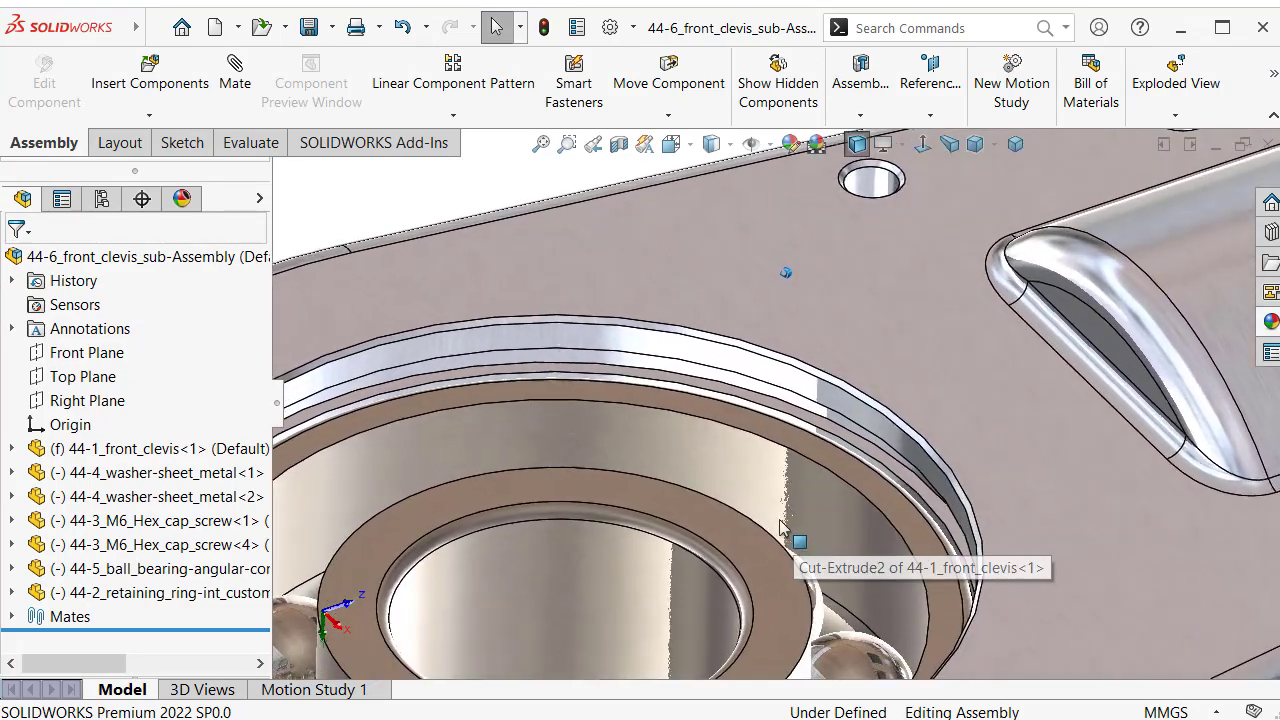
left_click(160, 85)
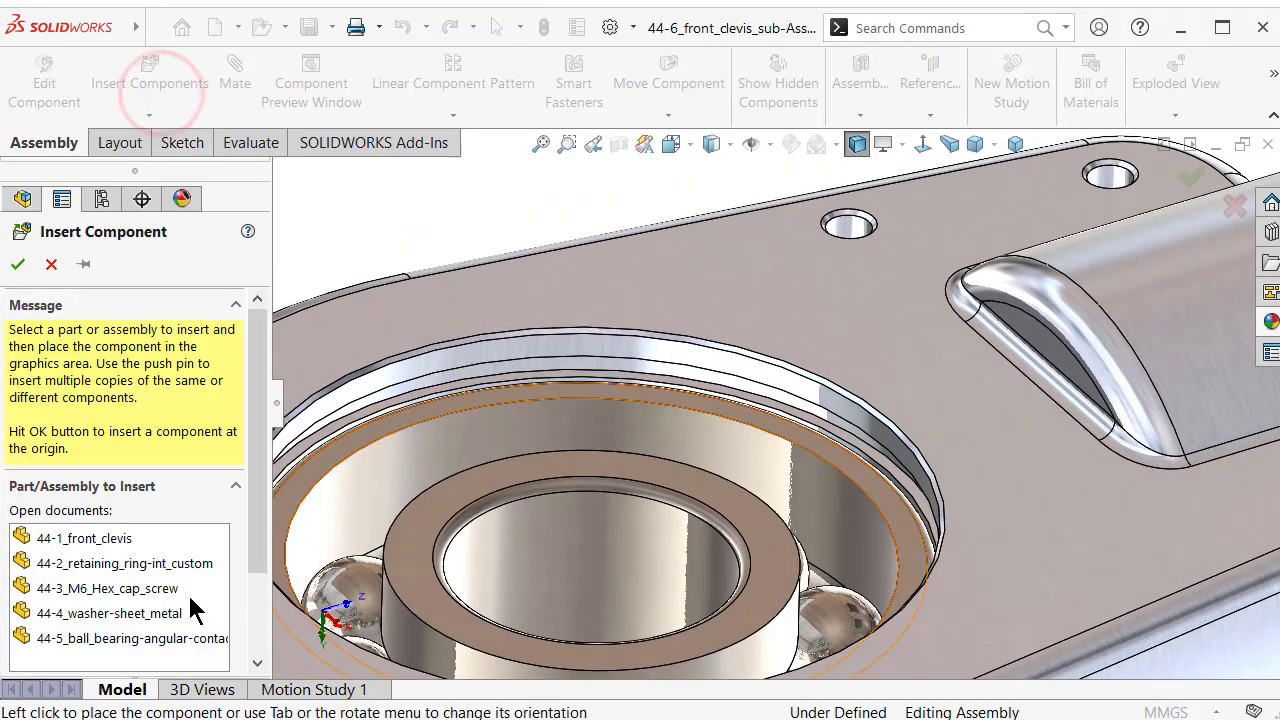
left_click(168, 570)
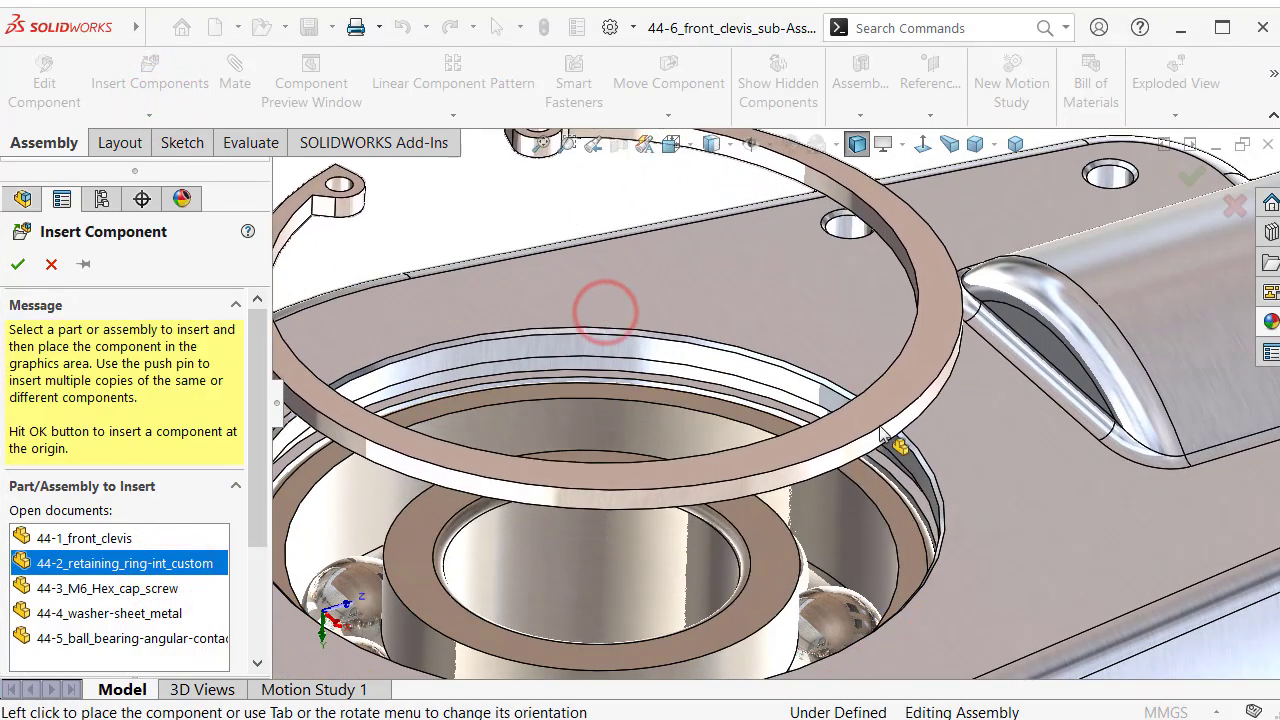
left_click(605, 305)
Mate the second ring's outer face concentric with the bore.
scroll(925, 418, "down", 3)
left_click(914, 392)
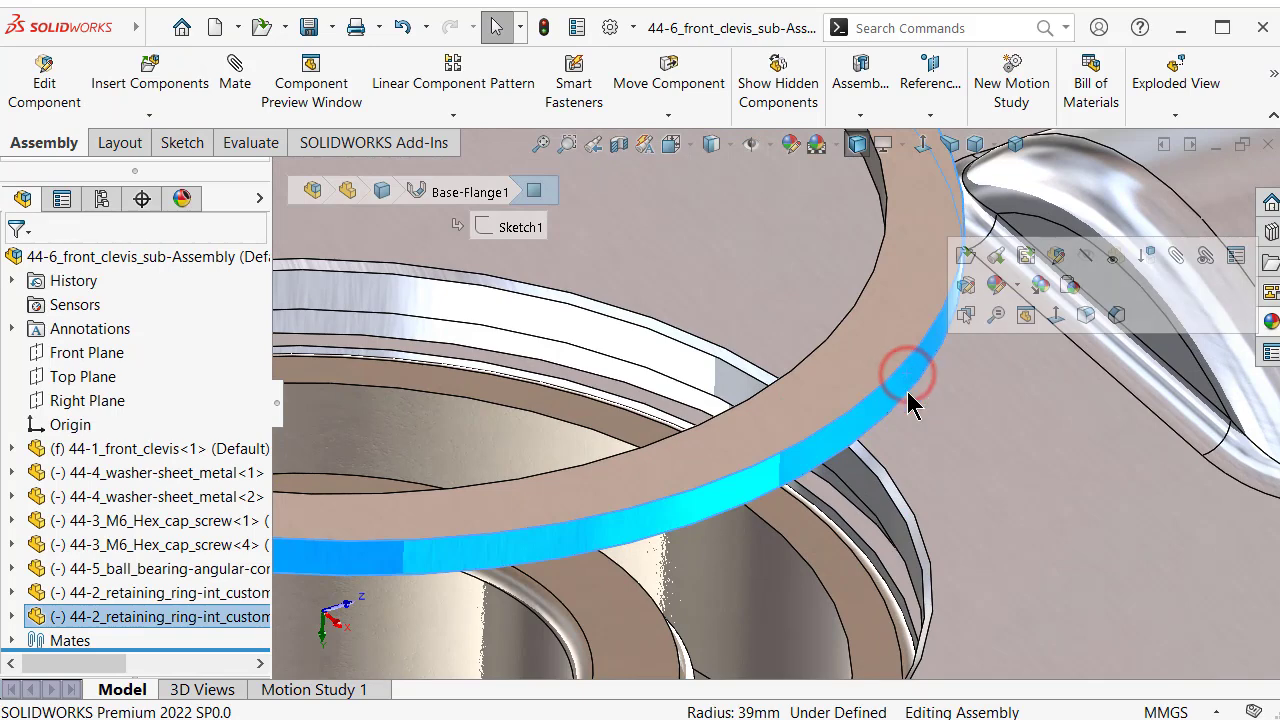
left_click(1178, 256)
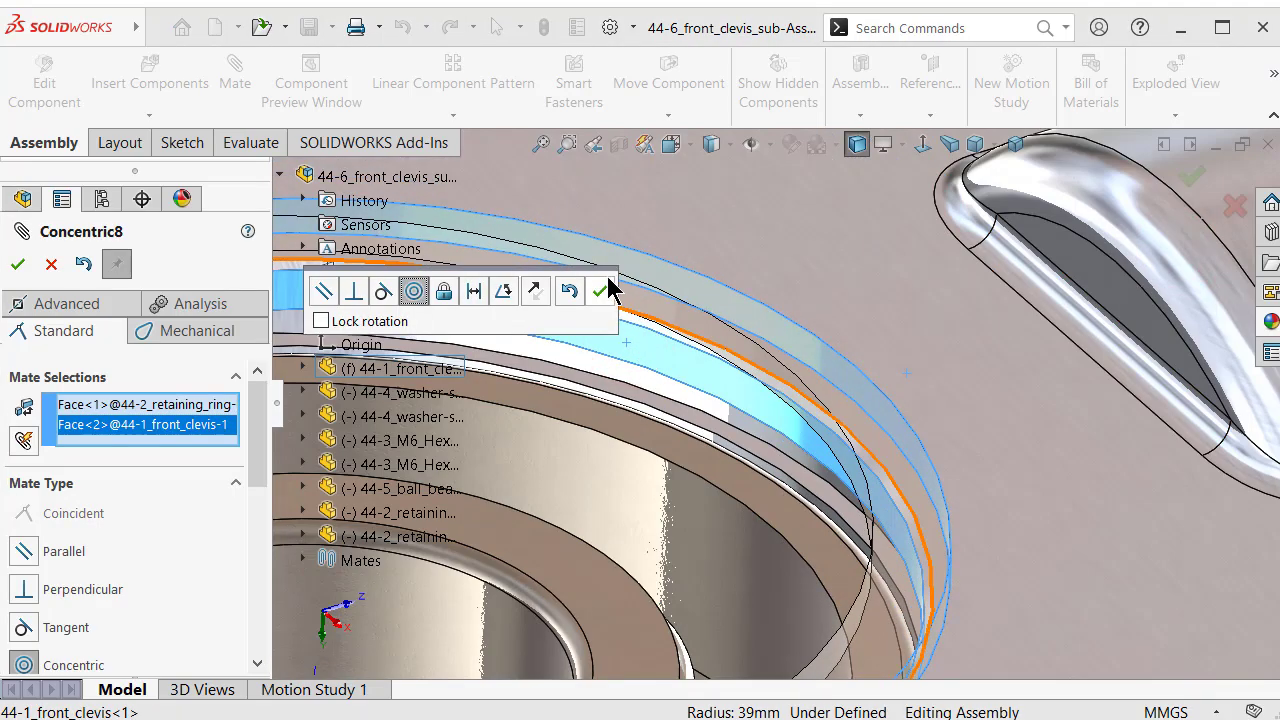
left_click(600, 290)
Seat the second ring with a coincident mate against the opposite groove face.
scroll(677, 331, "up", 3)
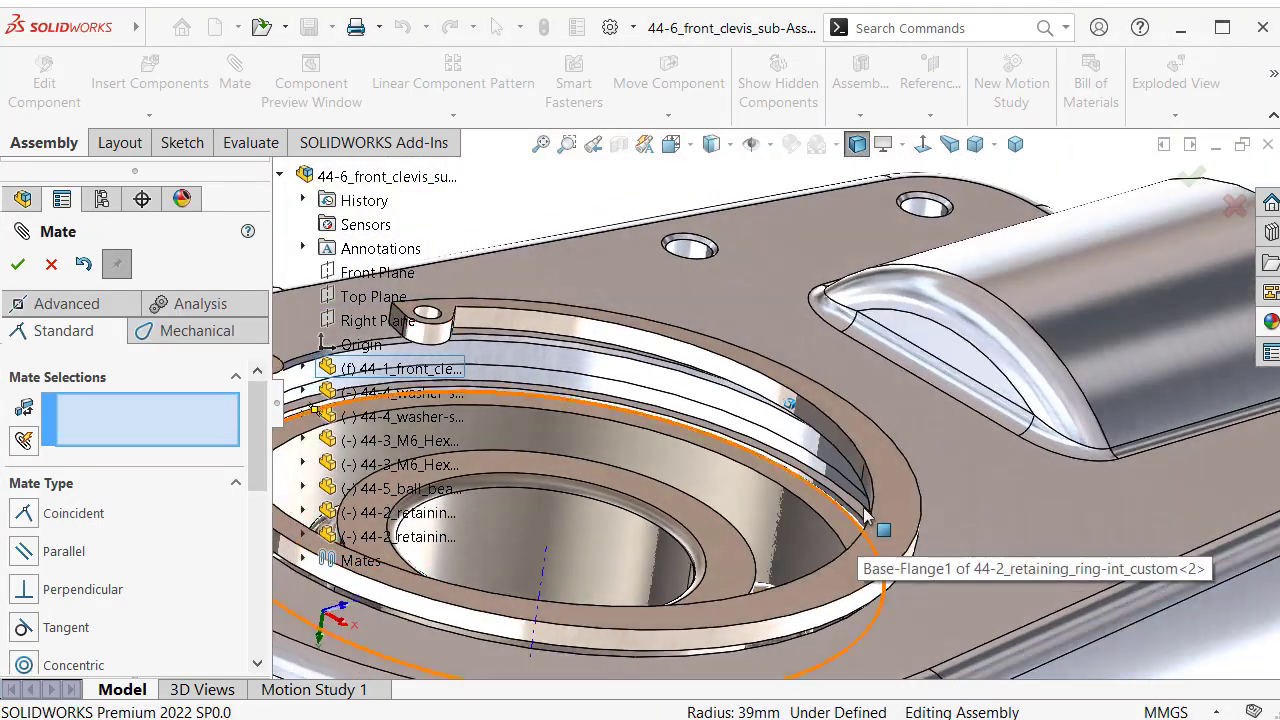
left_click_drag(866, 516, 918, 333)
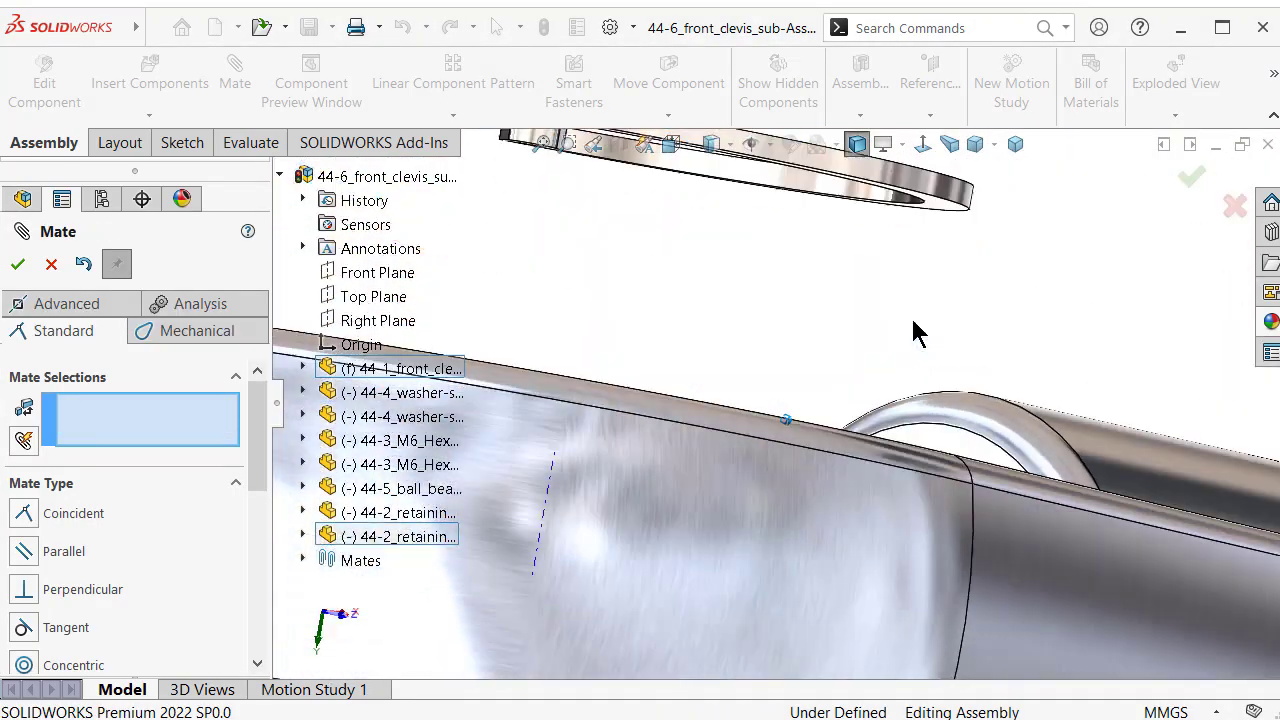
mouse_move(918, 333)
middle_mouse_down()
mouse_move(972, 192)
mouse_move(902, 220)
mouse_move(713, 427)
middle_mouse_up()
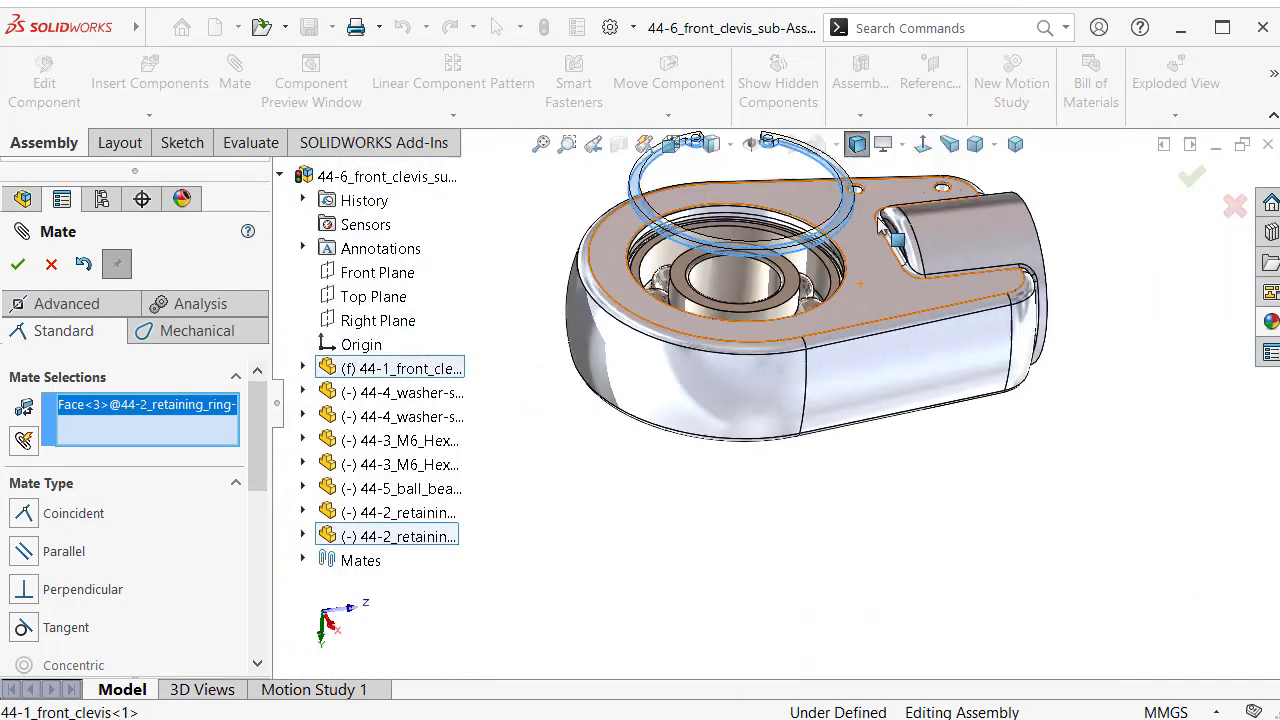
scroll(713, 427, "down", 5)
left_click(616, 628)
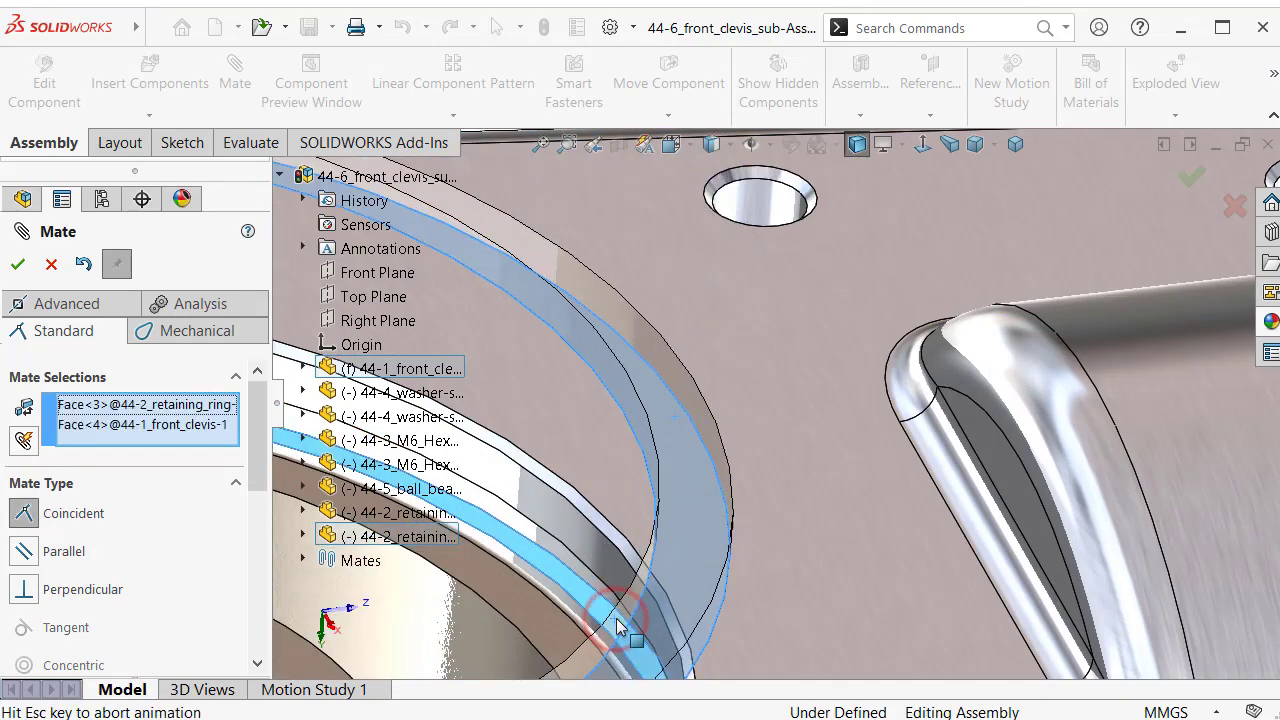
left_click(589, 628)
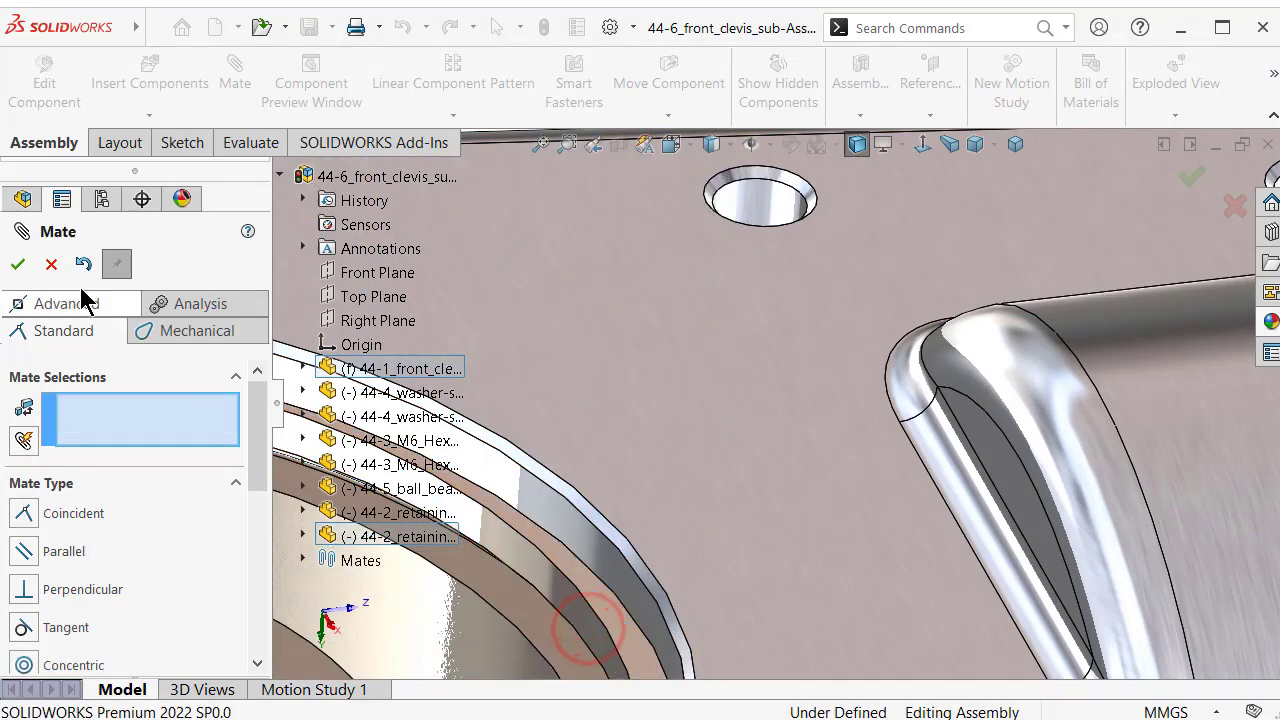
left_click(18, 264)
key("f")
mouse_move(651, 263)
middle_mouse_down()
mouse_move(680, 178)
mouse_move(786, 334)
mouse_move(474, 514)
mouse_move(928, 418)
middle_mouse_up()
scroll(785, 350, "down", 3)
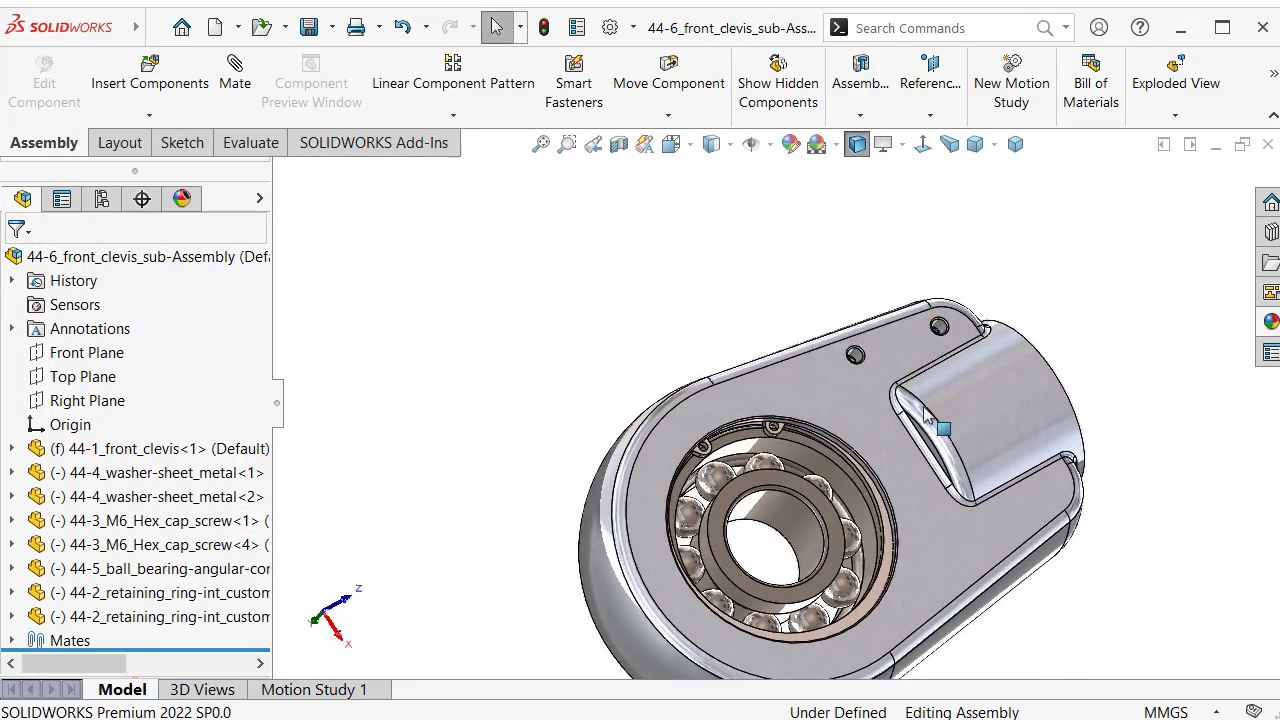
Apply the candy apple red appearance to 44-1_front_clevis.
left_click(846, 395)
left_click(210, 449)
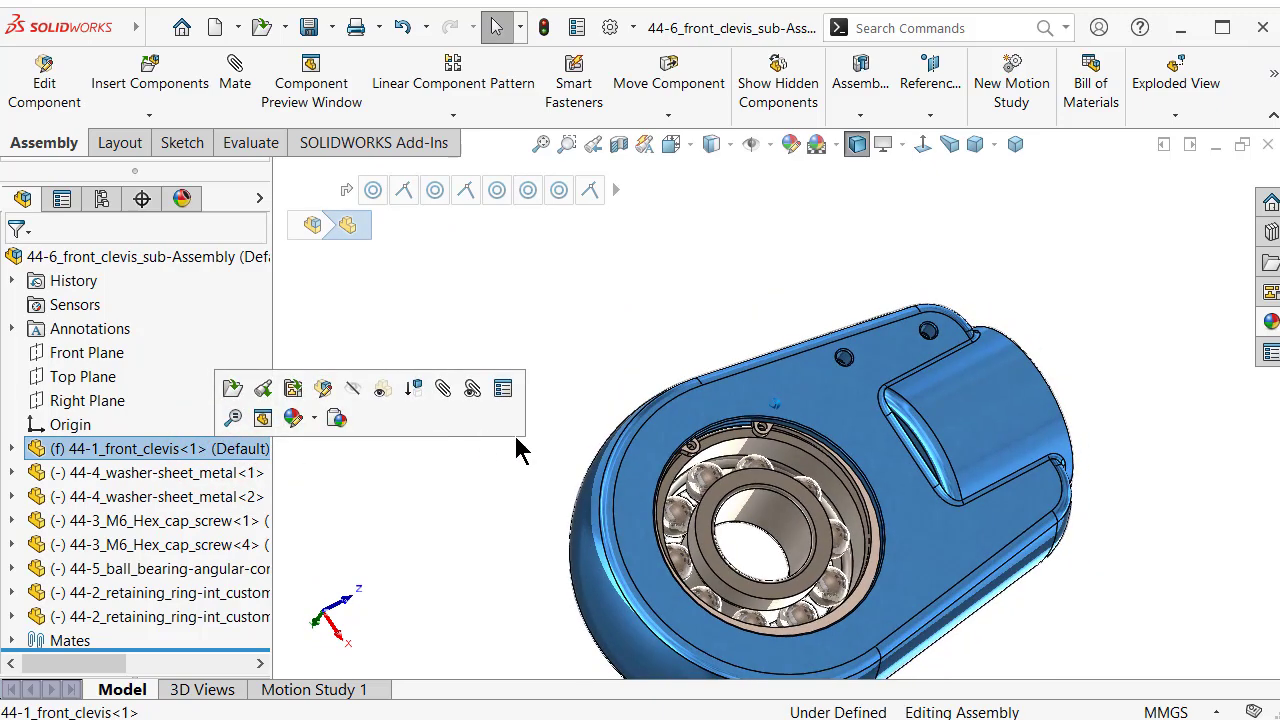
mouse_move(519, 450)
middle_mouse_down()
mouse_move(698, 362)
mouse_move(703, 392)
middle_mouse_up()
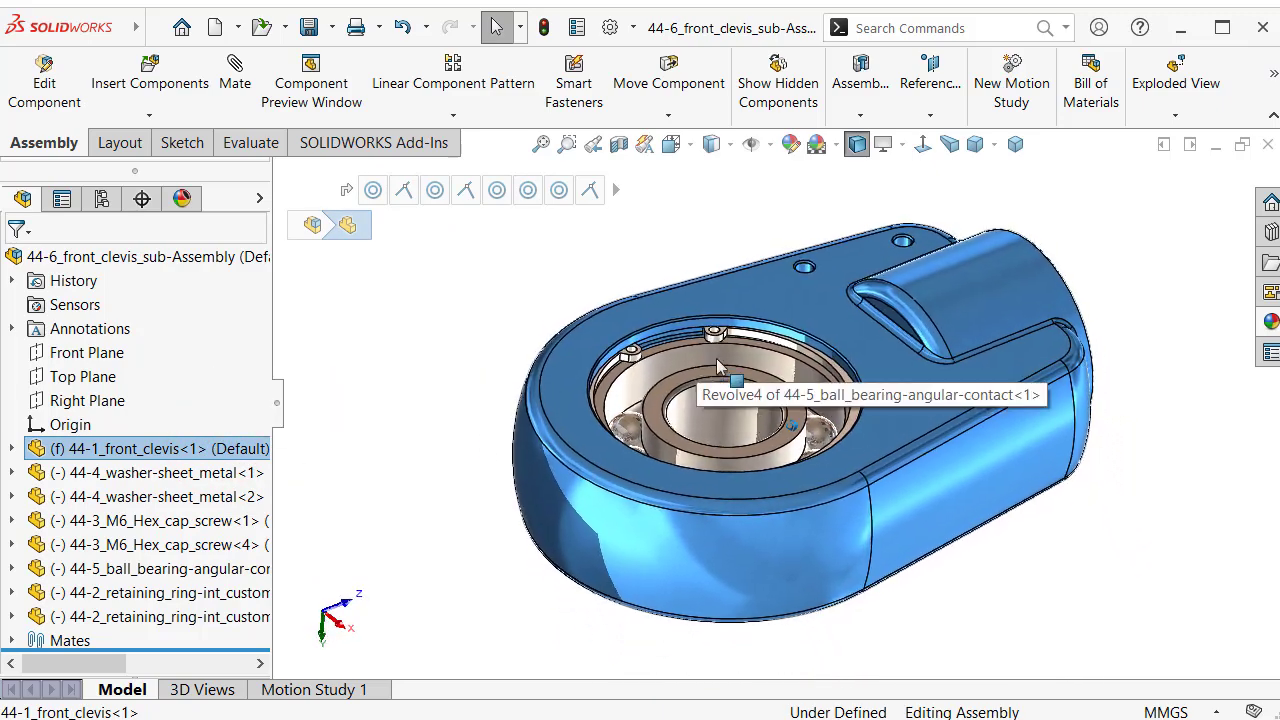
left_click(1267, 324)
left_click(1066, 207)
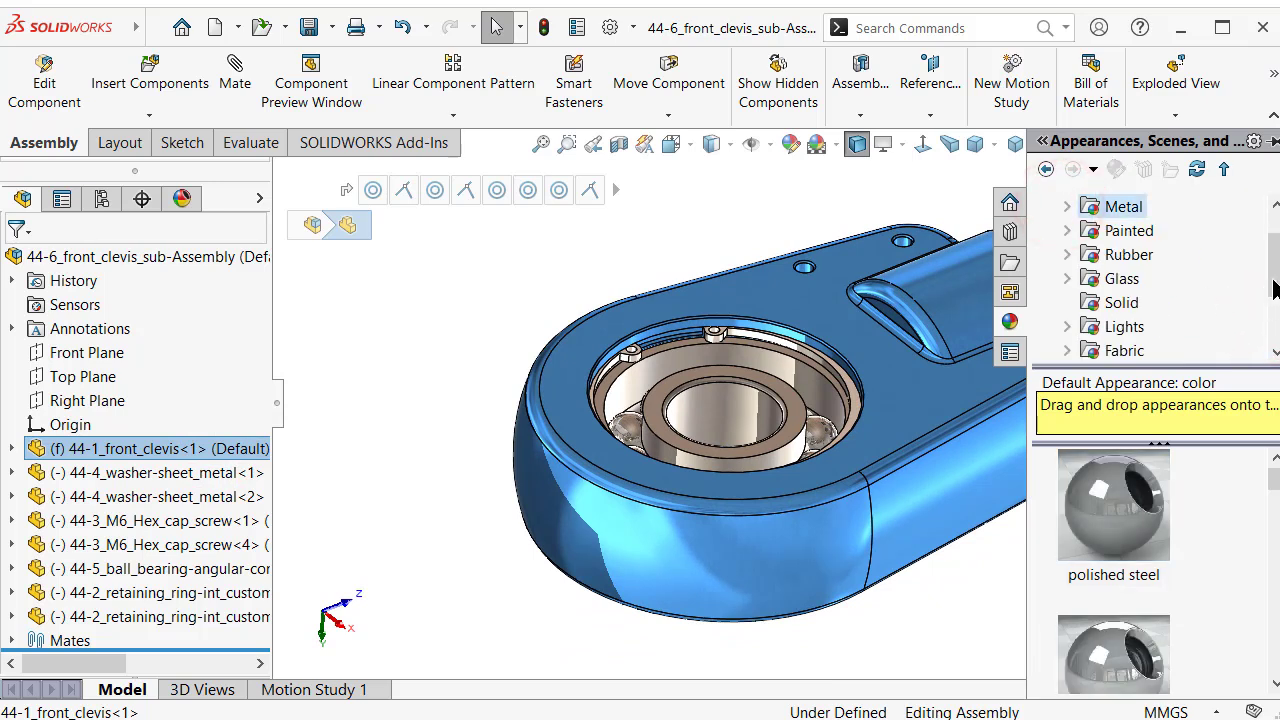
mouse_move(1274, 289)
left_mouse_down()
mouse_move(1274, 312)
mouse_move(1274, 262)
left_mouse_up()
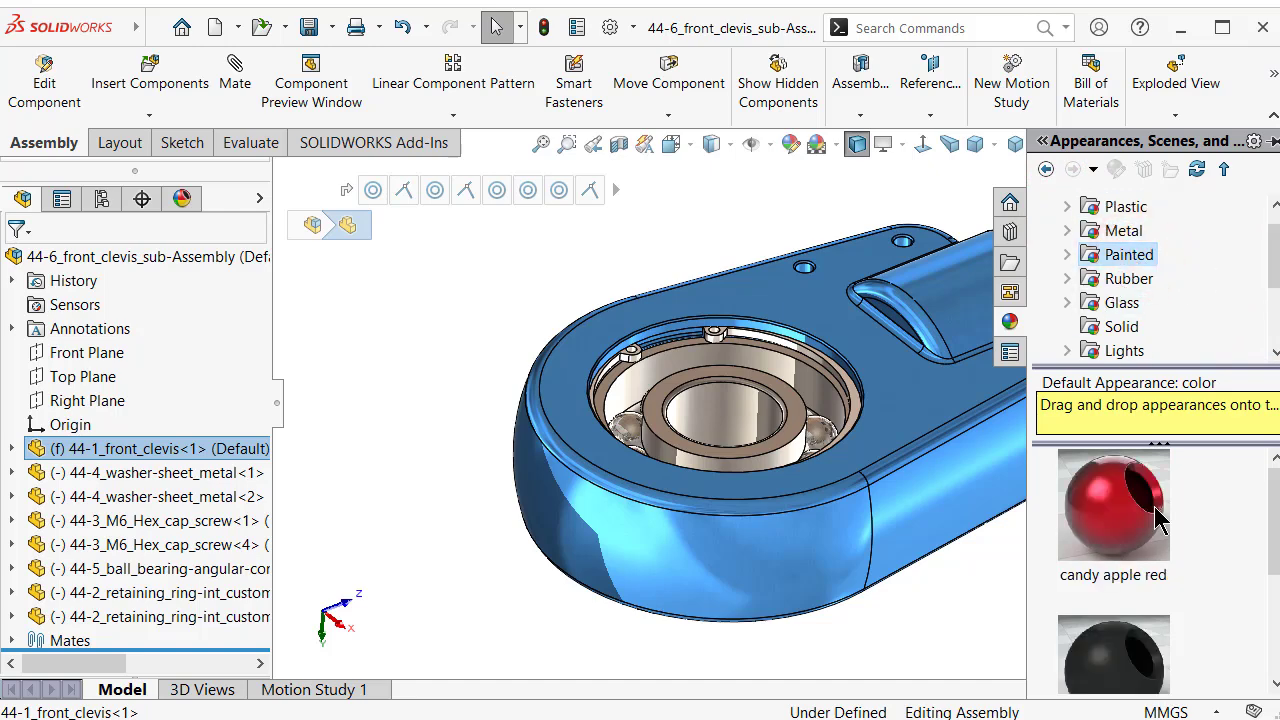
double_click(1155, 508)
left_click(566, 285)
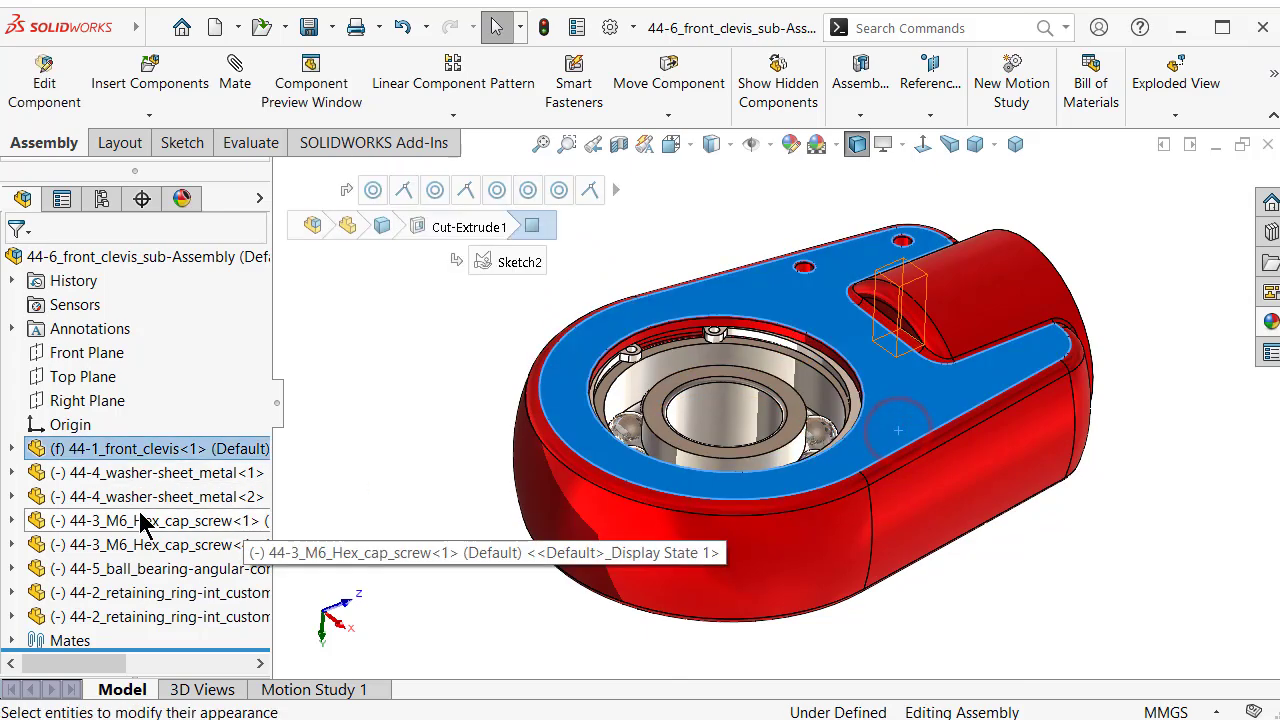
Edit the clevis appearance colour to yellow (RGB 255, 255, 0).
left_click(157, 448)
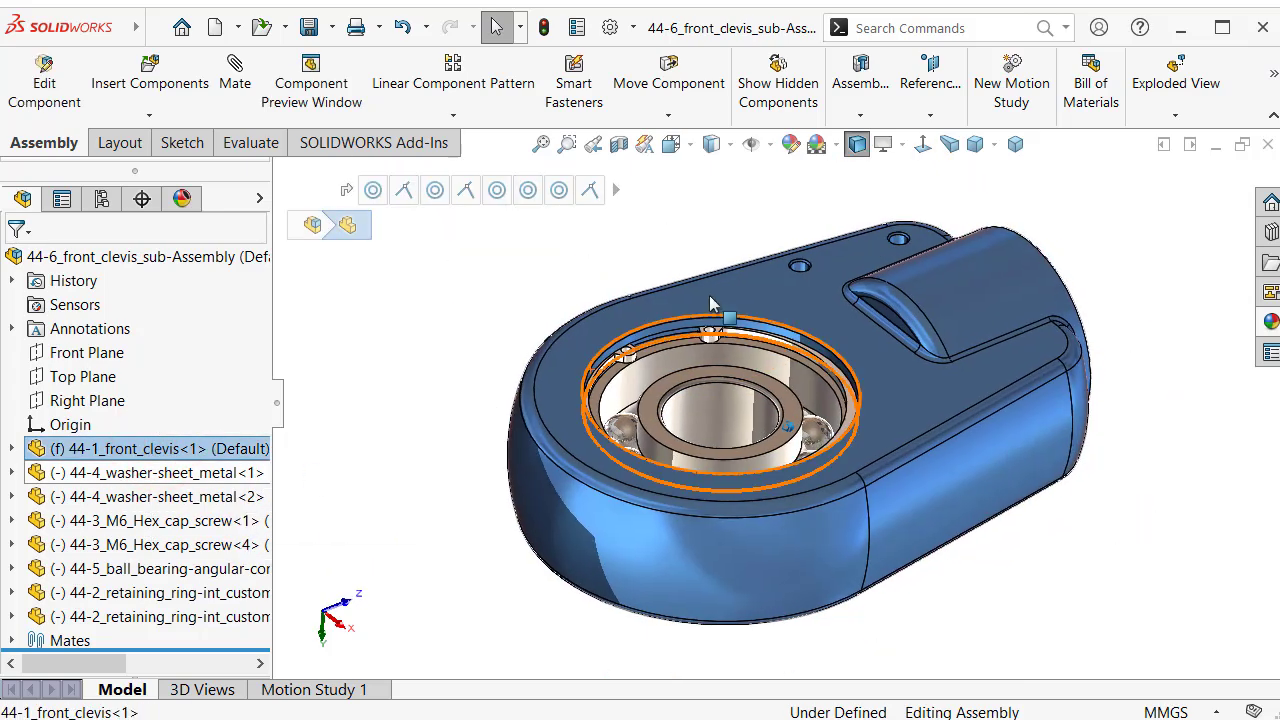
left_click(790, 145)
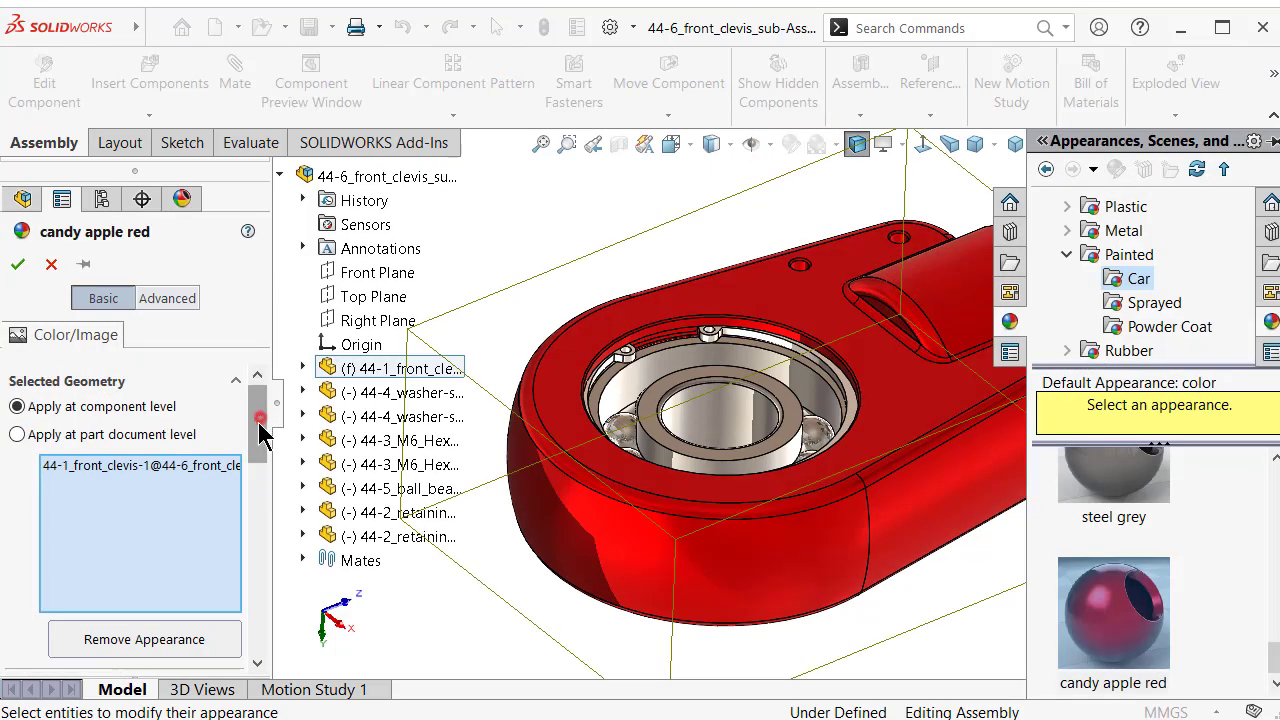
left_click_drag(262, 430, 263, 509)
left_click(94, 522)
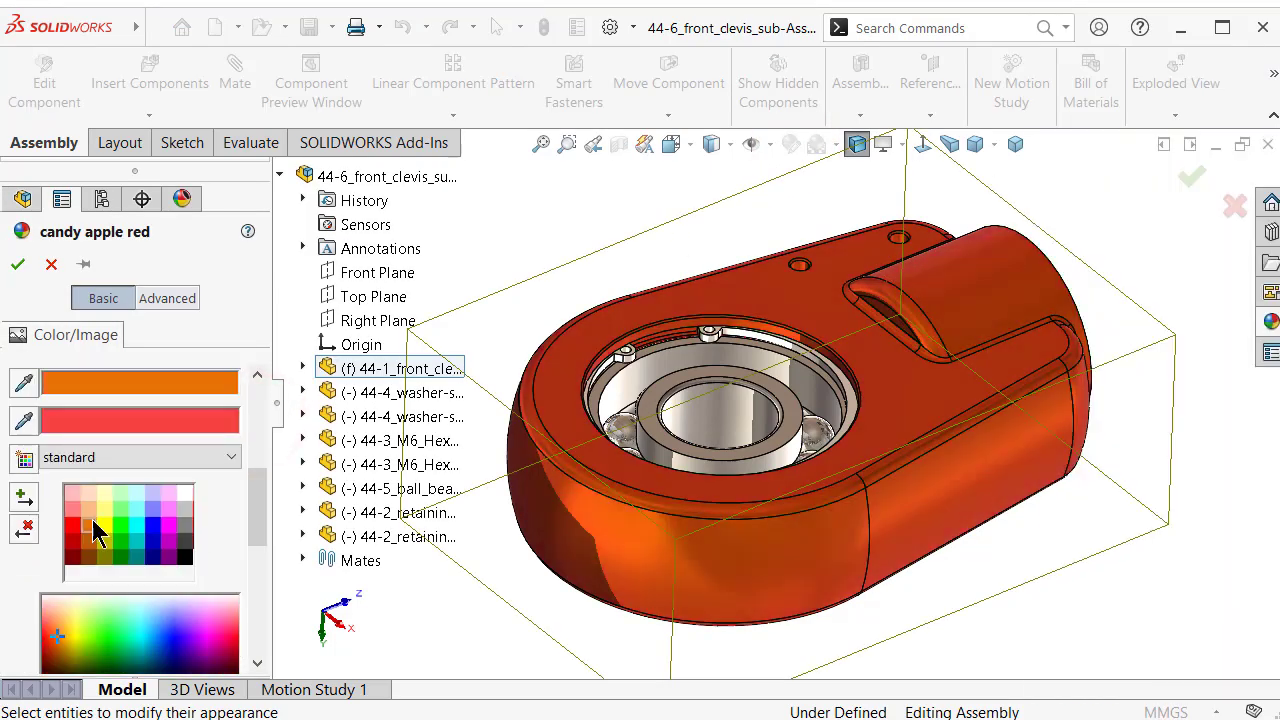
left_click(105, 522)
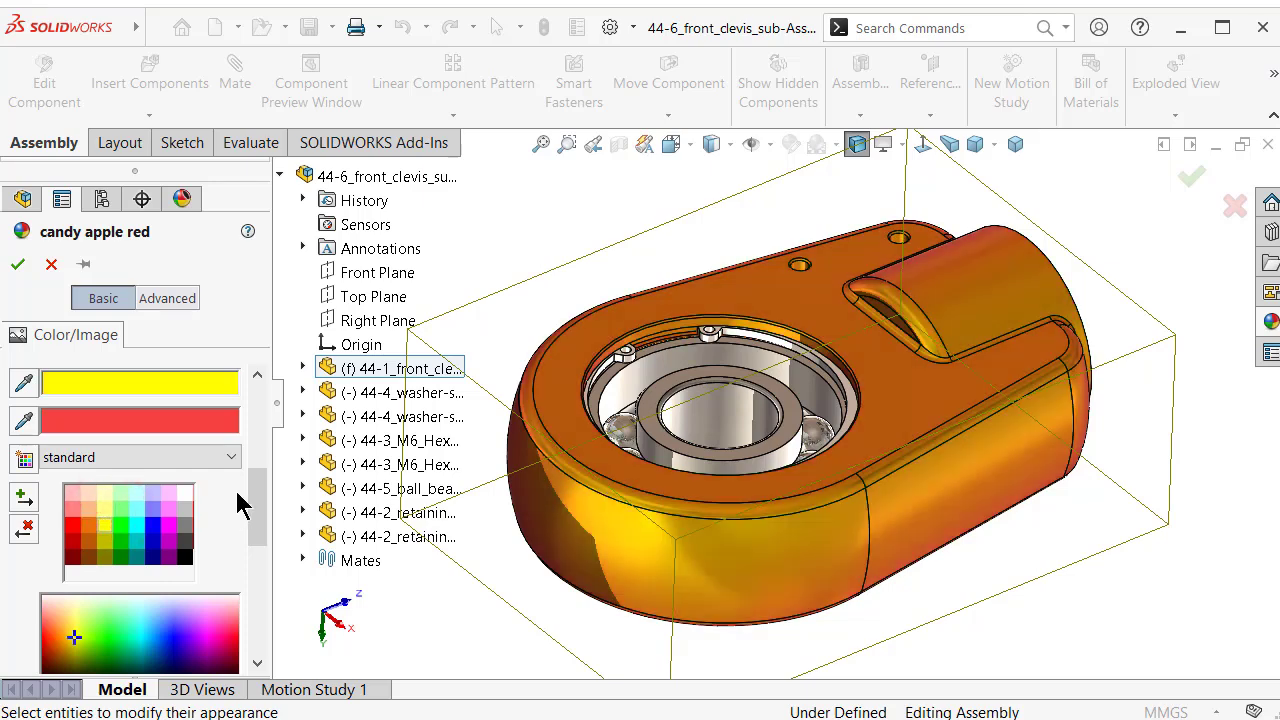
left_click_drag(262, 505, 268, 572)
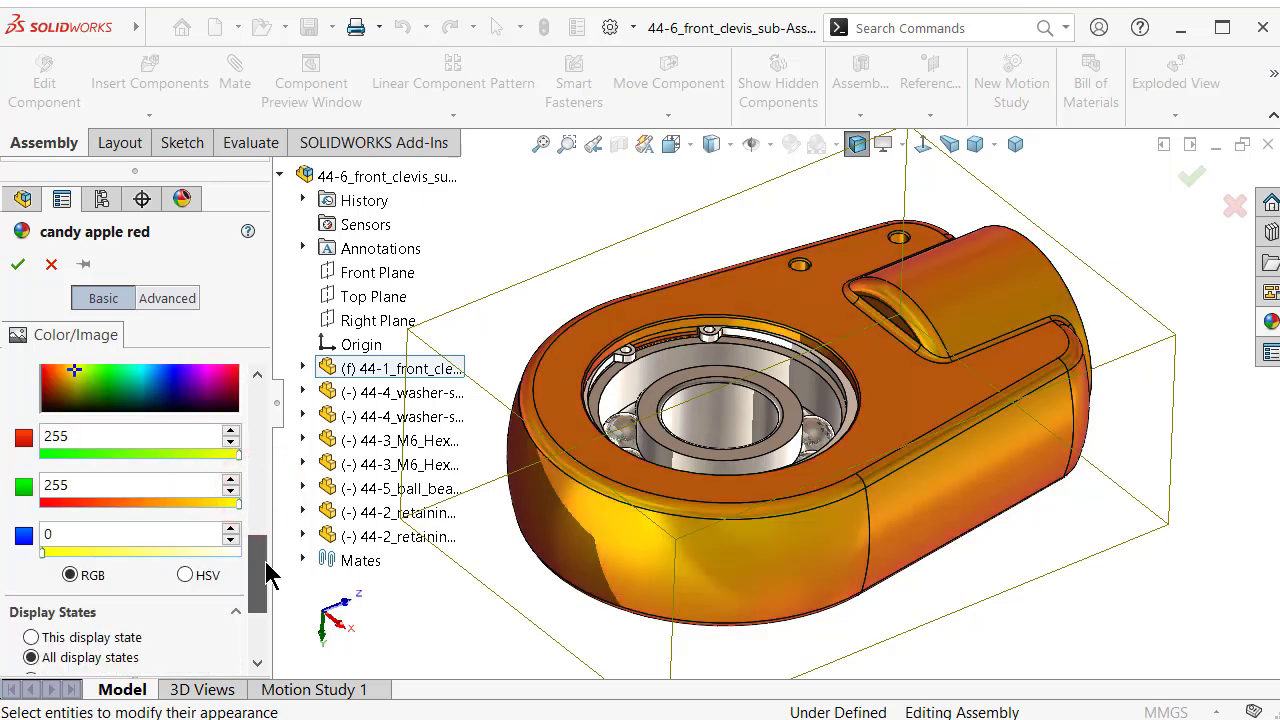
left_click(18, 264)
Turn on perspective and show the finished clevis assembly in Isometric orientation.
scroll(806, 320, "up", 2)
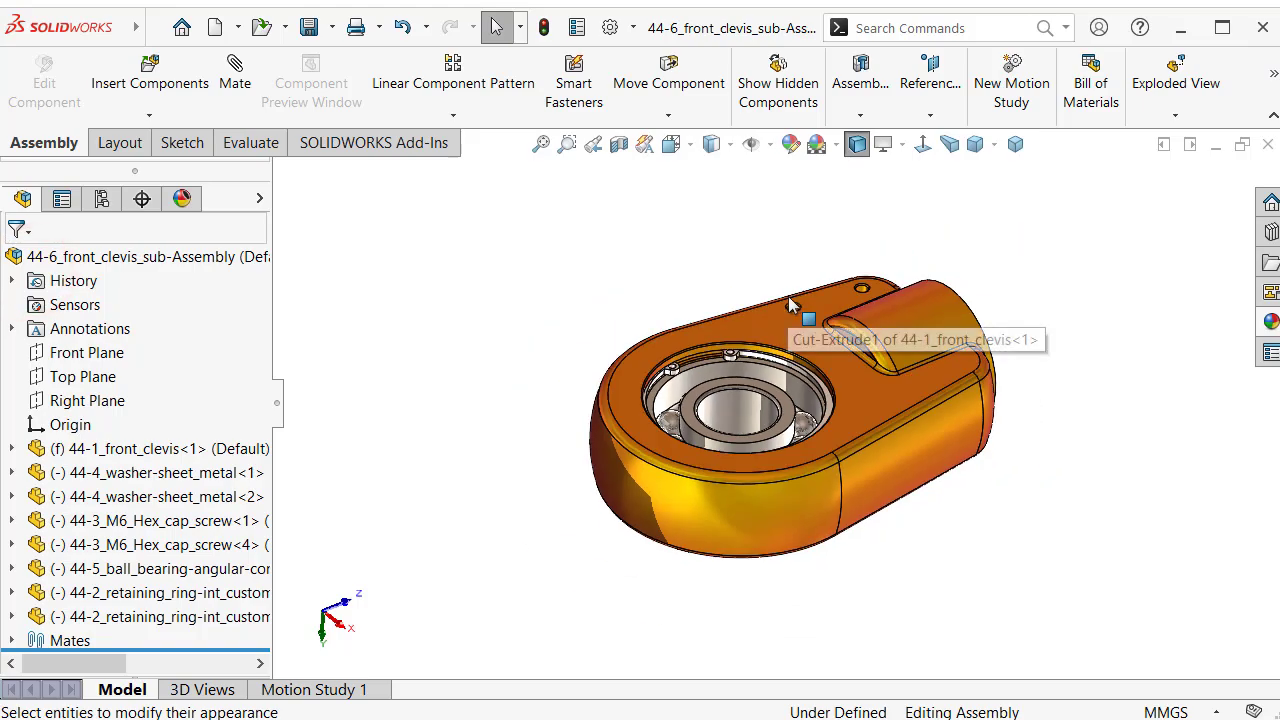
scroll(789, 334, "down", 3)
scroll(770, 370, "down", 4)
scroll(740, 415, "up", 2)
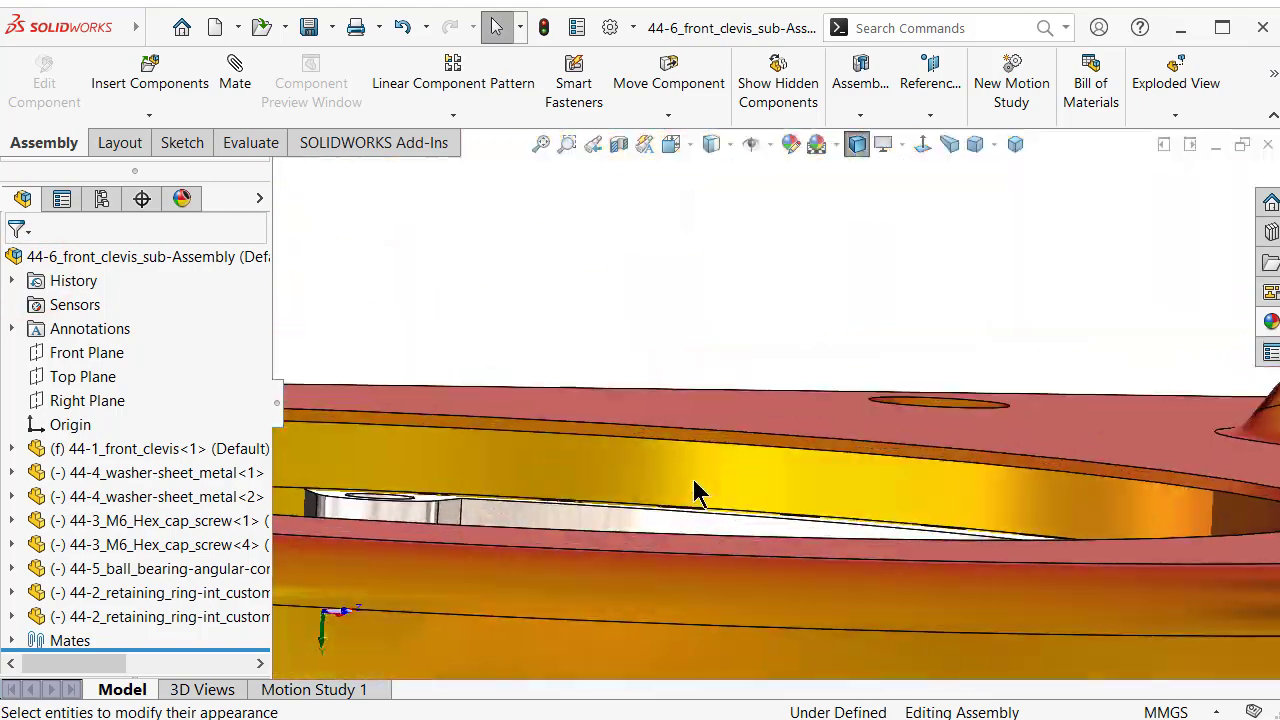
scroll(694, 491, "up", 5)
mouse_move(1017, 300)
middle_mouse_down()
mouse_move(938, 390)
mouse_move(766, 343)
mouse_move(766, 394)
mouse_move(780, 410)
mouse_move(900, 370)
mouse_move(338, 427)
middle_mouse_up()
scroll(895, 365, "down", 3)
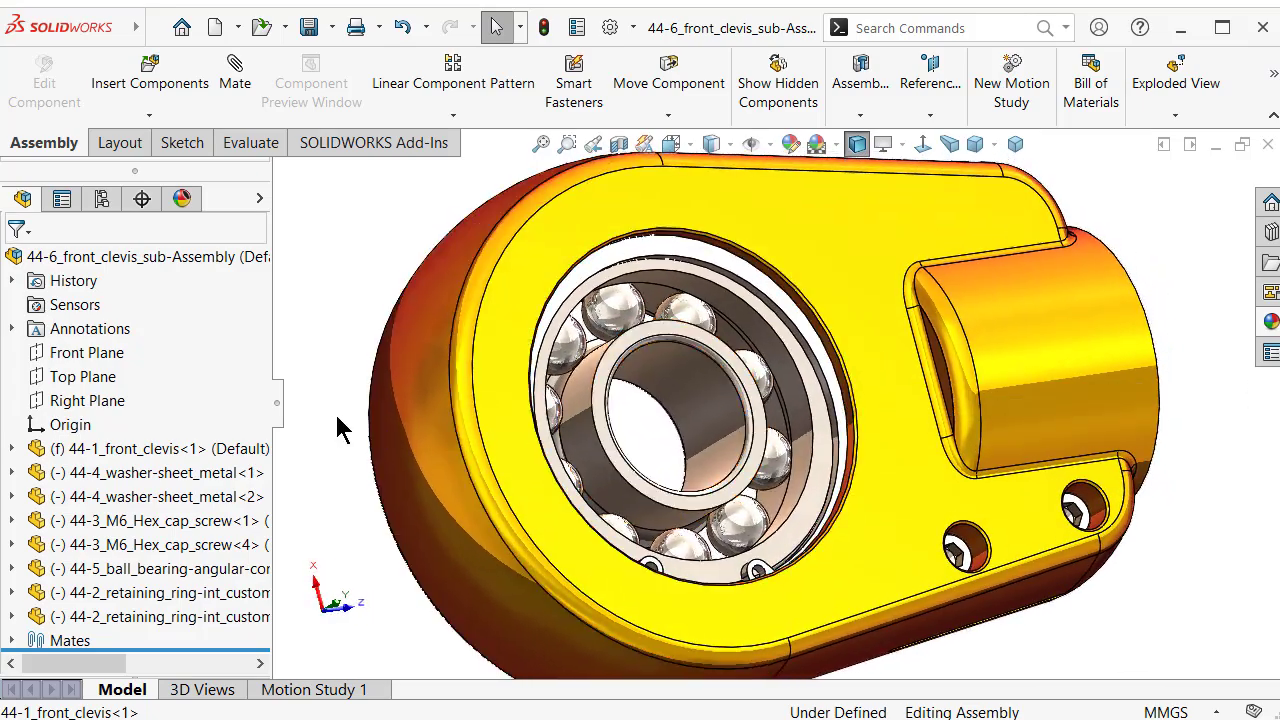
middle_click_drag(635, 405, 611, 403)
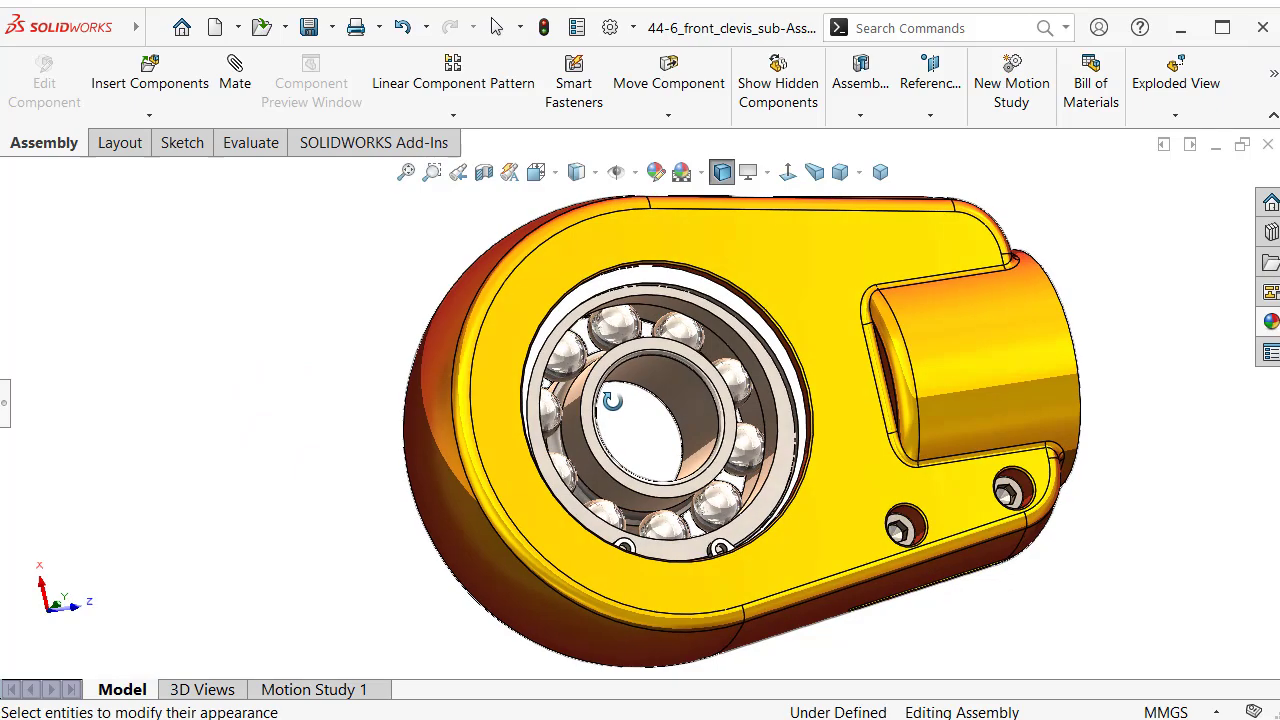
left_click(839, 172)
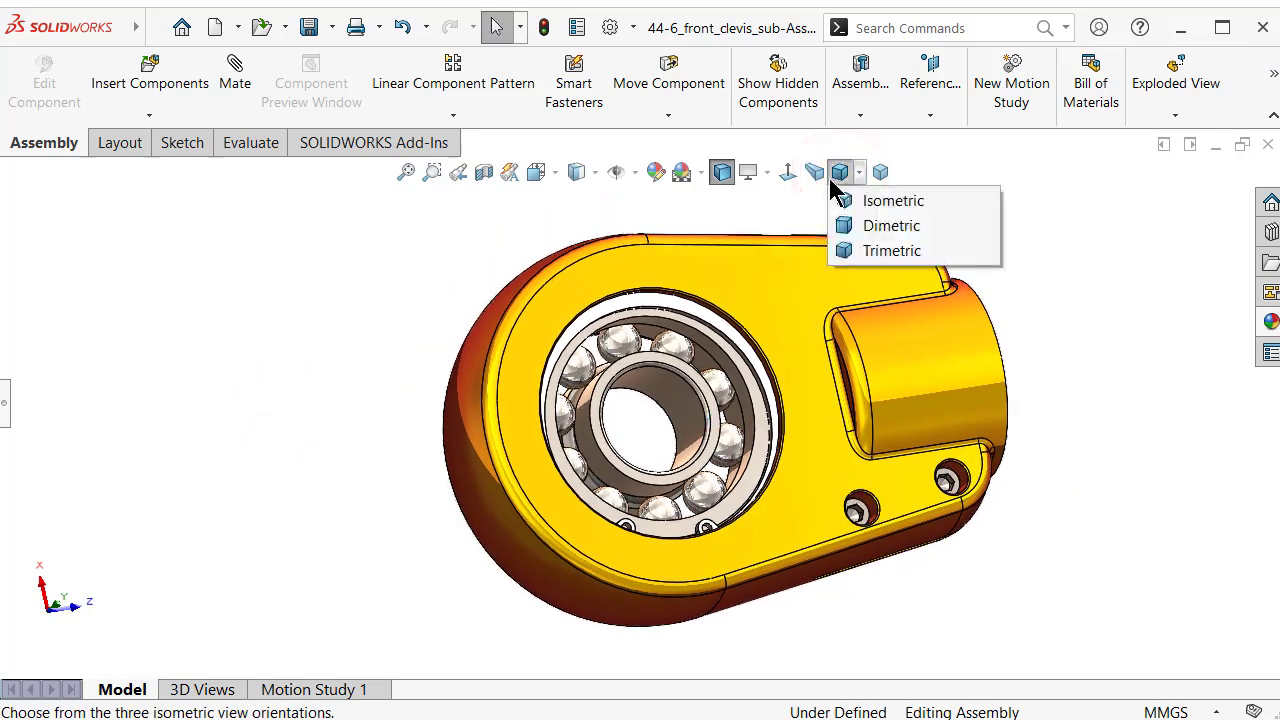
left_click(814, 172)
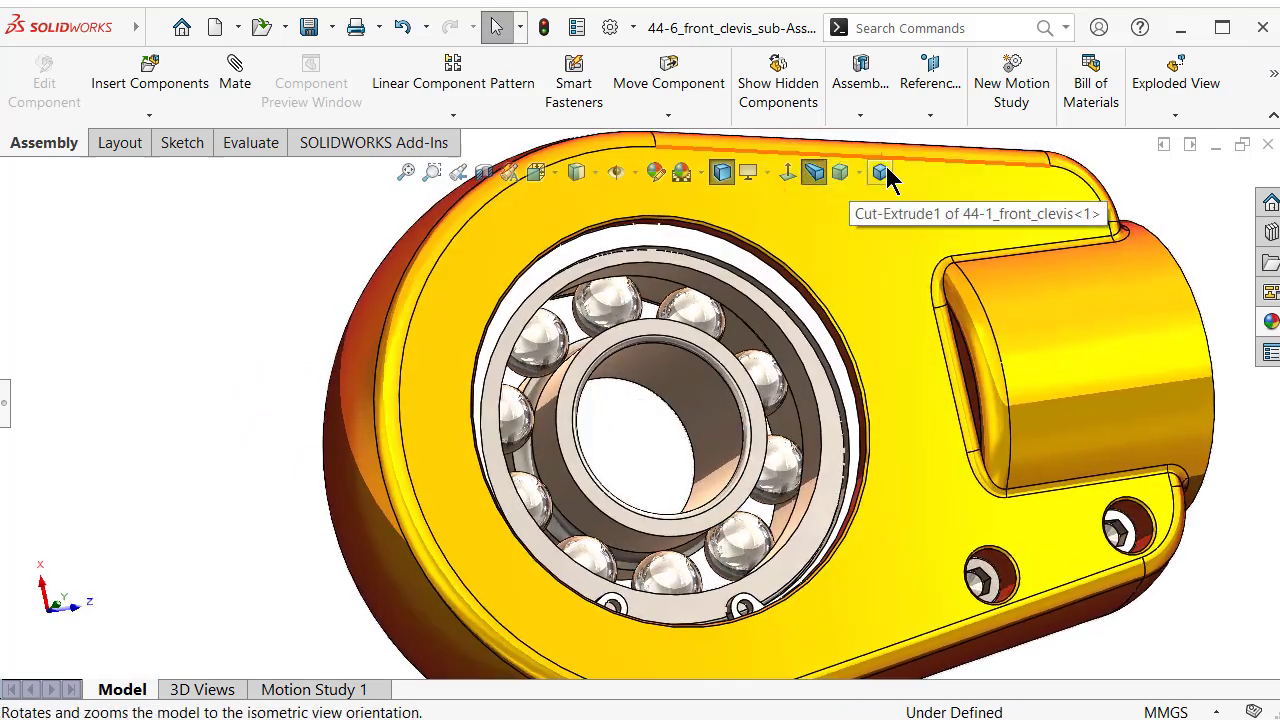
left_click(881, 173)
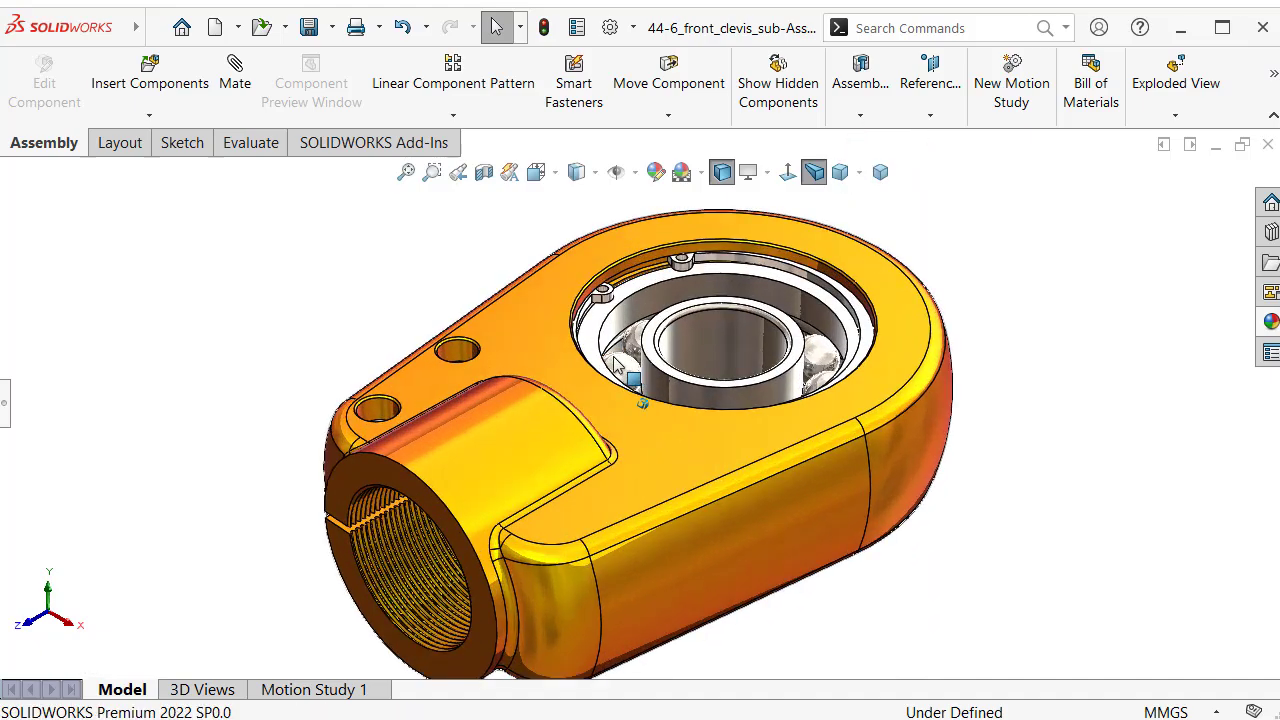